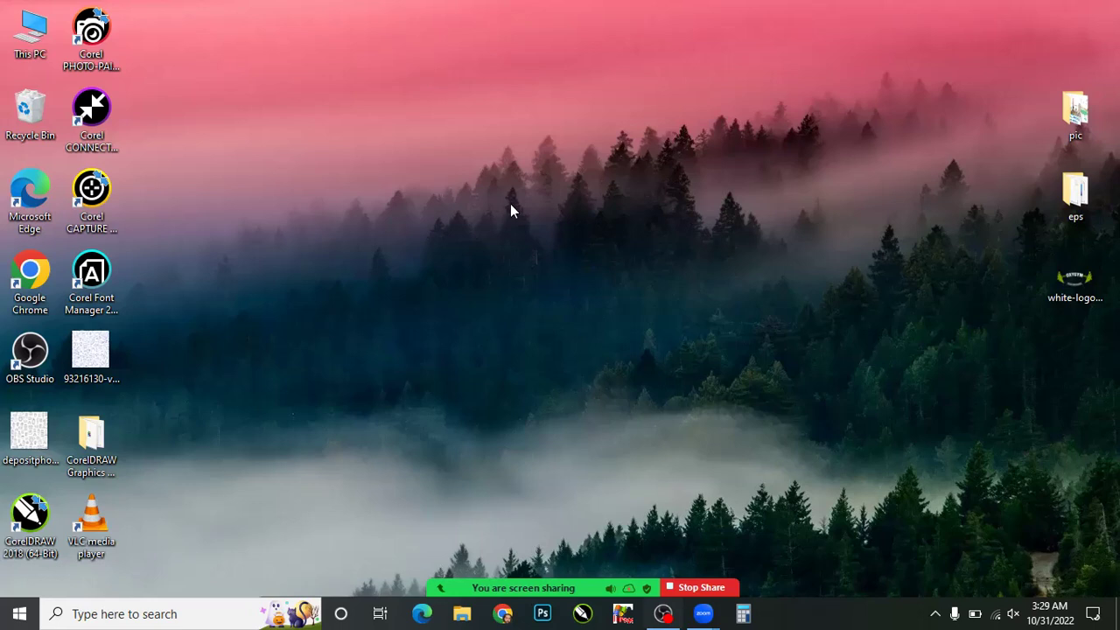
right_click(405, 147)
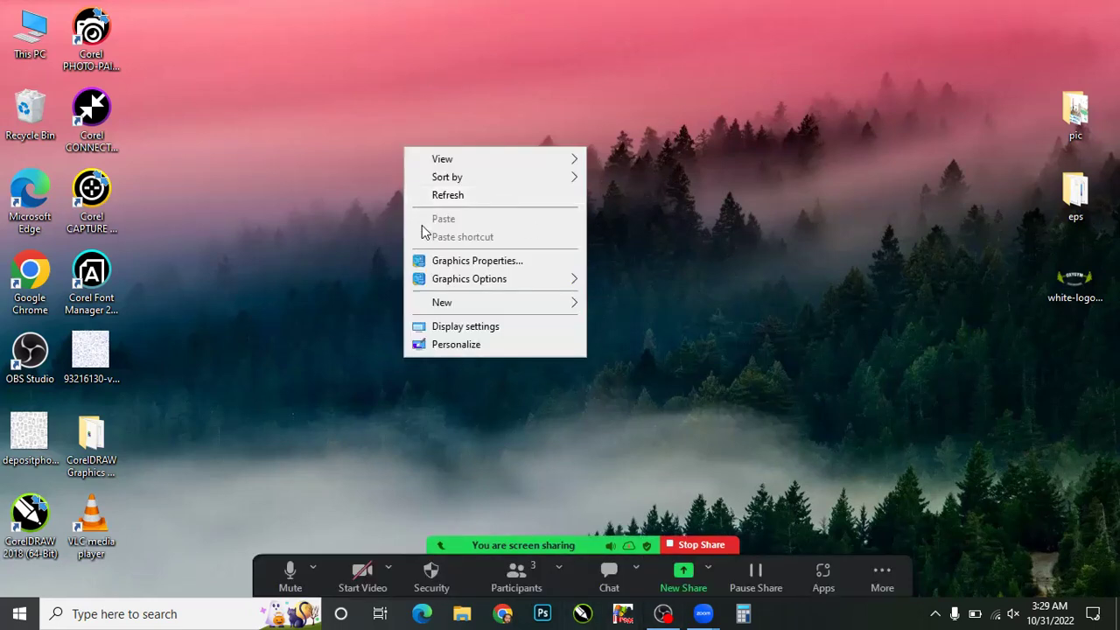
click(359, 134)
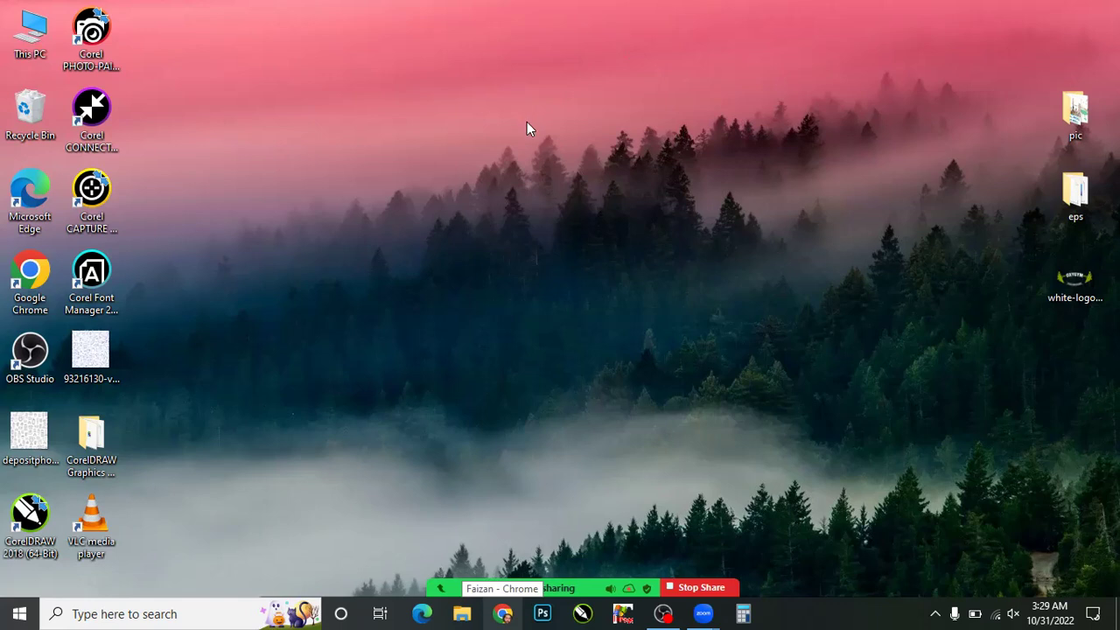
right_click(460, 83)
click(569, 128)
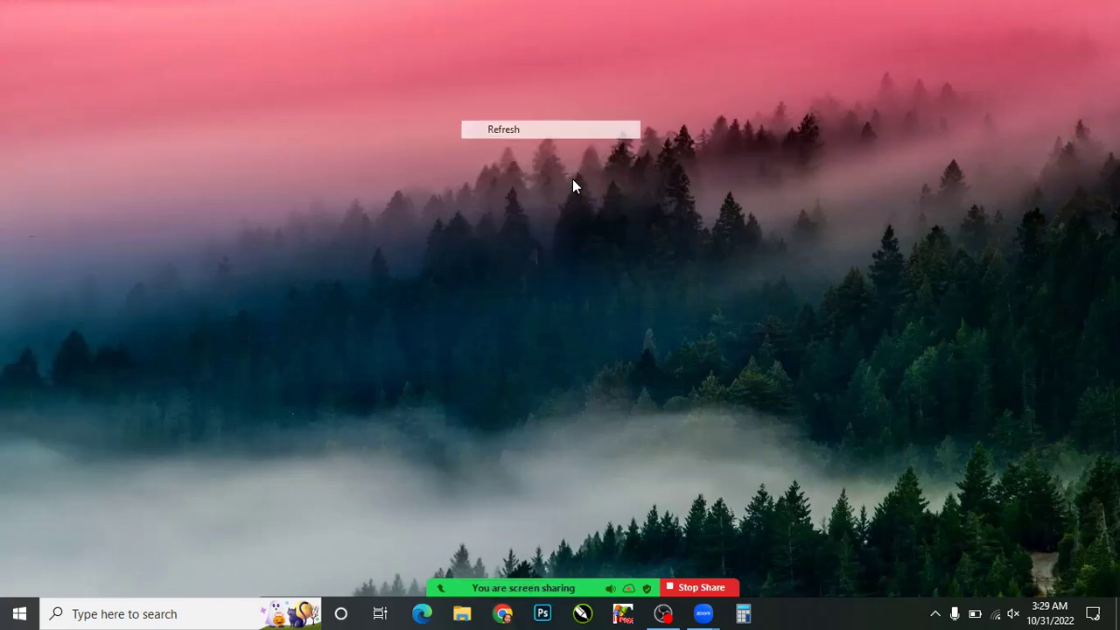
right_click(525, 130)
click(570, 178)
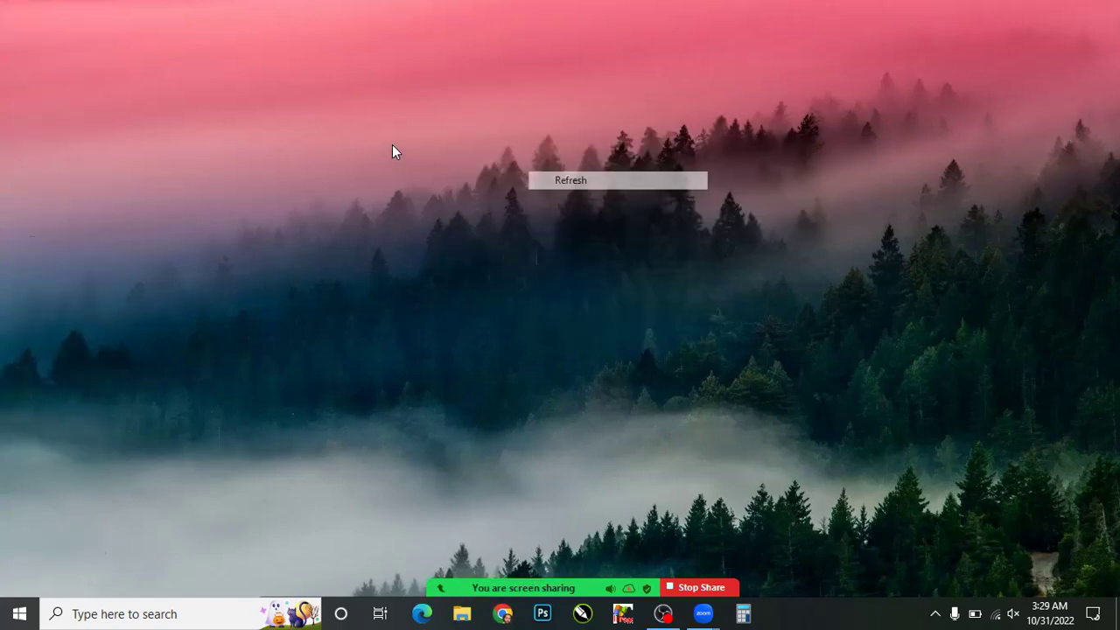
right_click(316, 95)
click(385, 144)
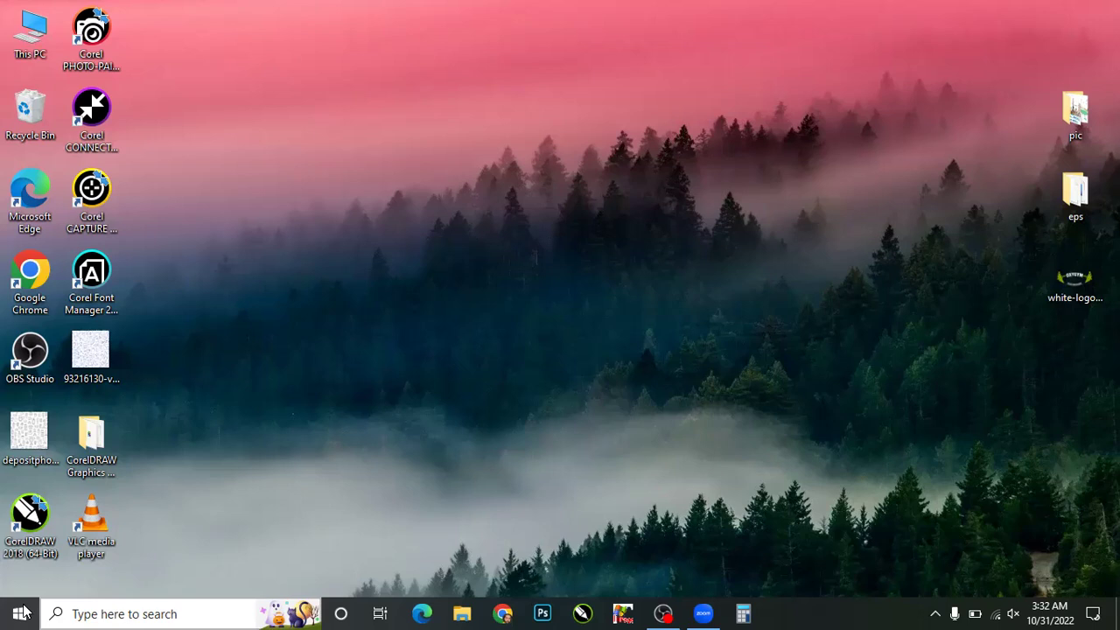
click(22, 613)
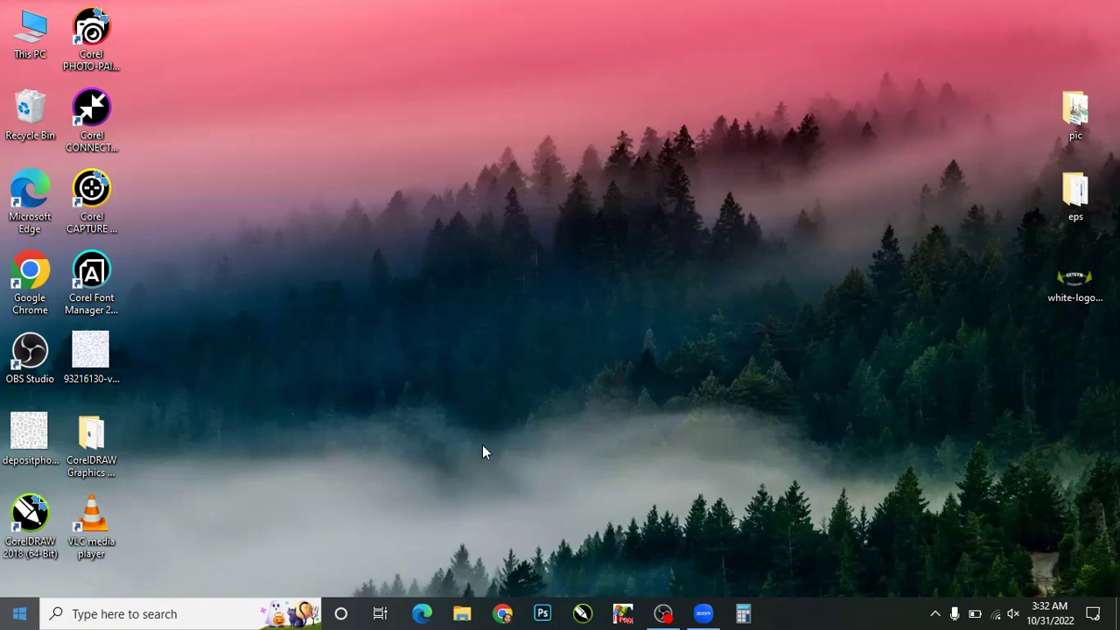
click(703, 612)
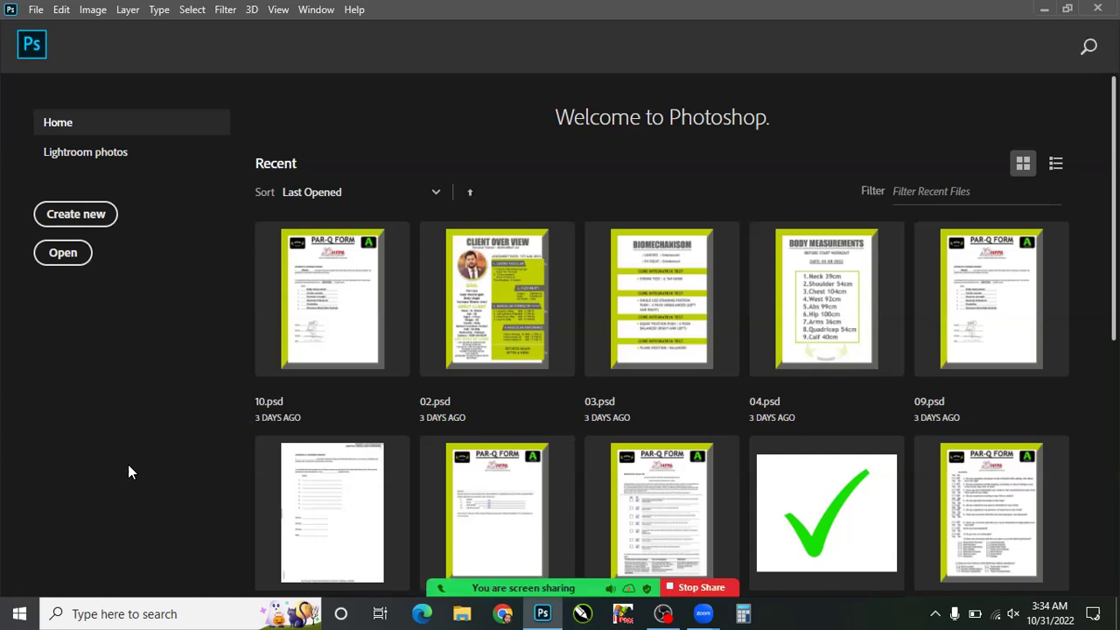
Step: Try to open 08.psd from the CASE STUDY folder in Photoshop, and return to the desktop
click(71, 269)
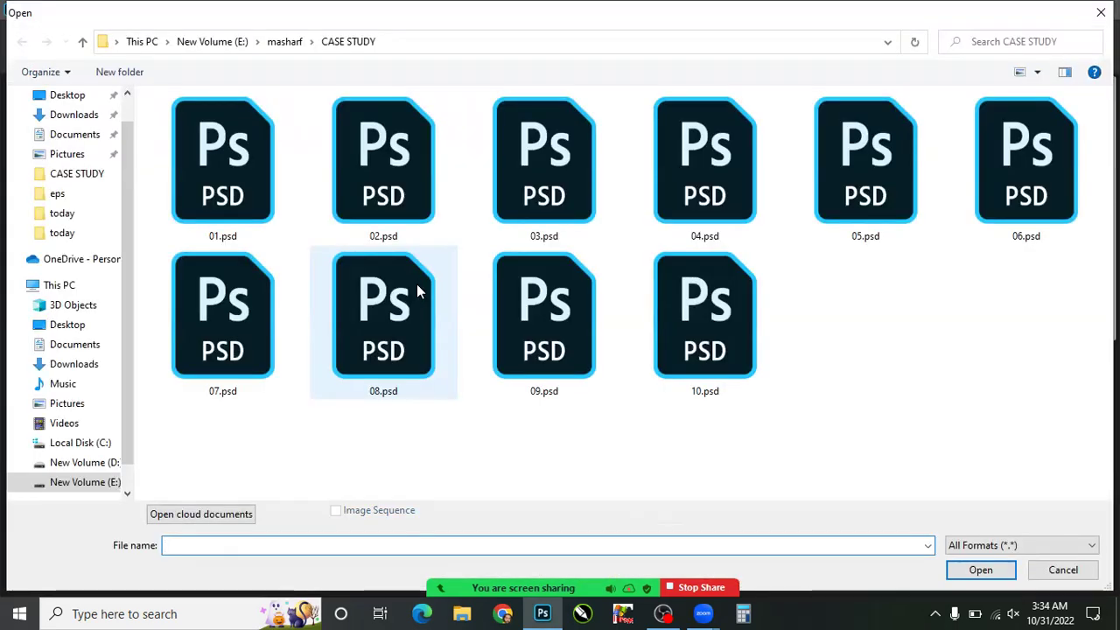
double_click(416, 283)
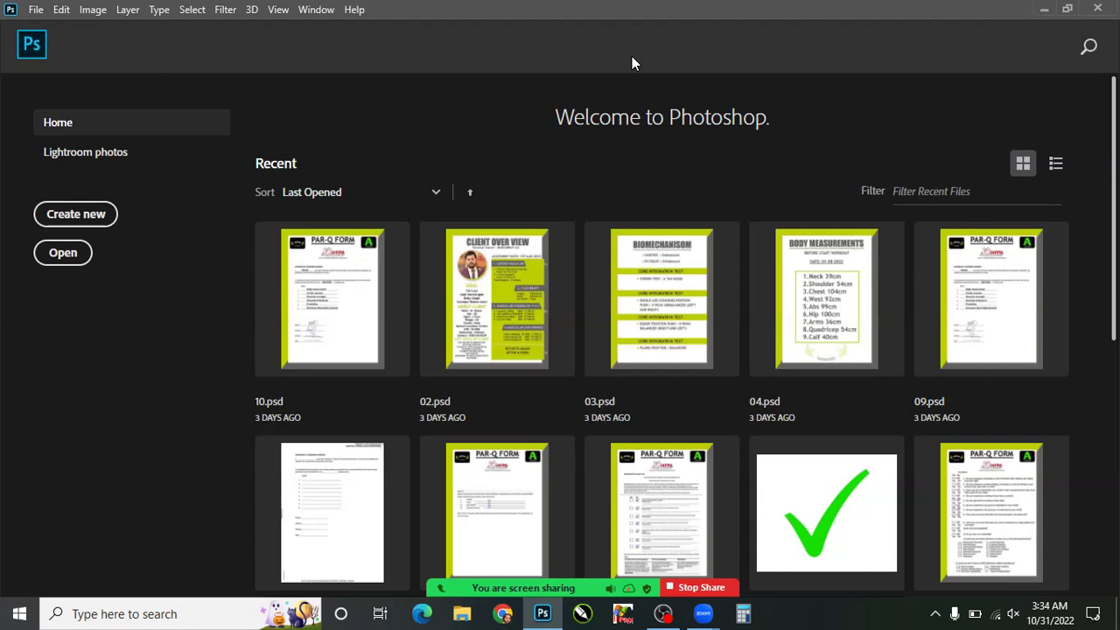
key(super+d)
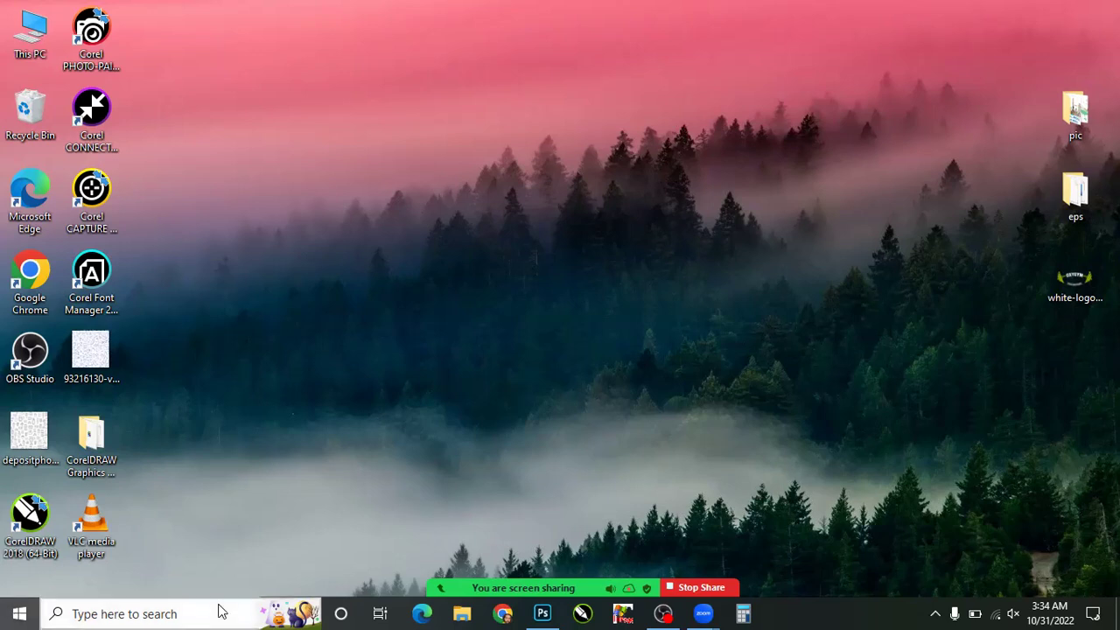
Step: Find the Windows temporary files folder by searching for %TEMP% and open it
key(super)
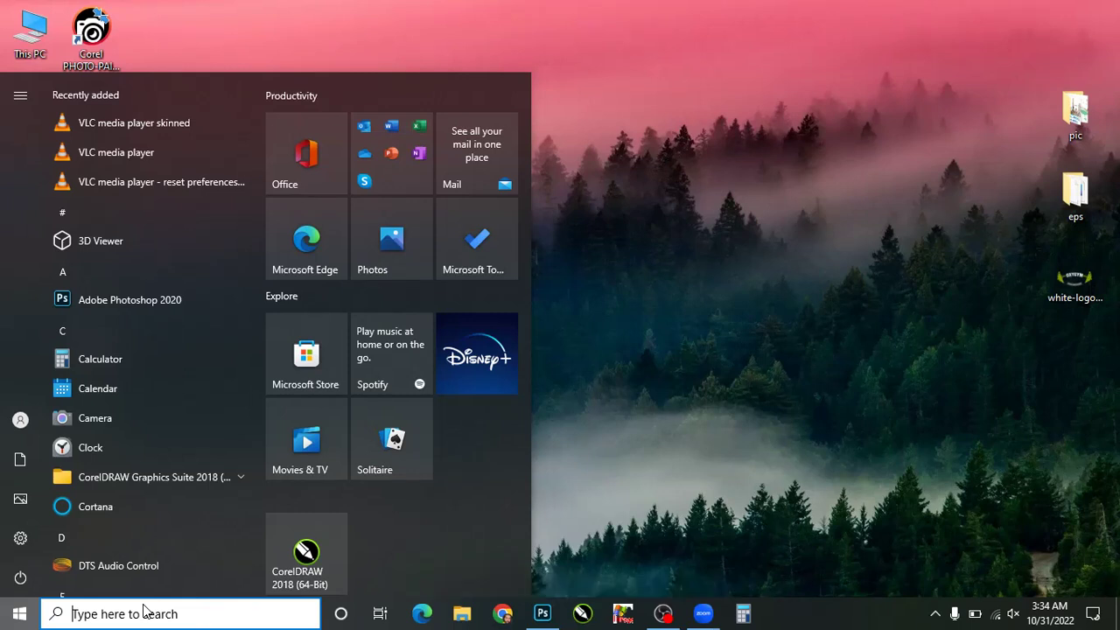
text(%)
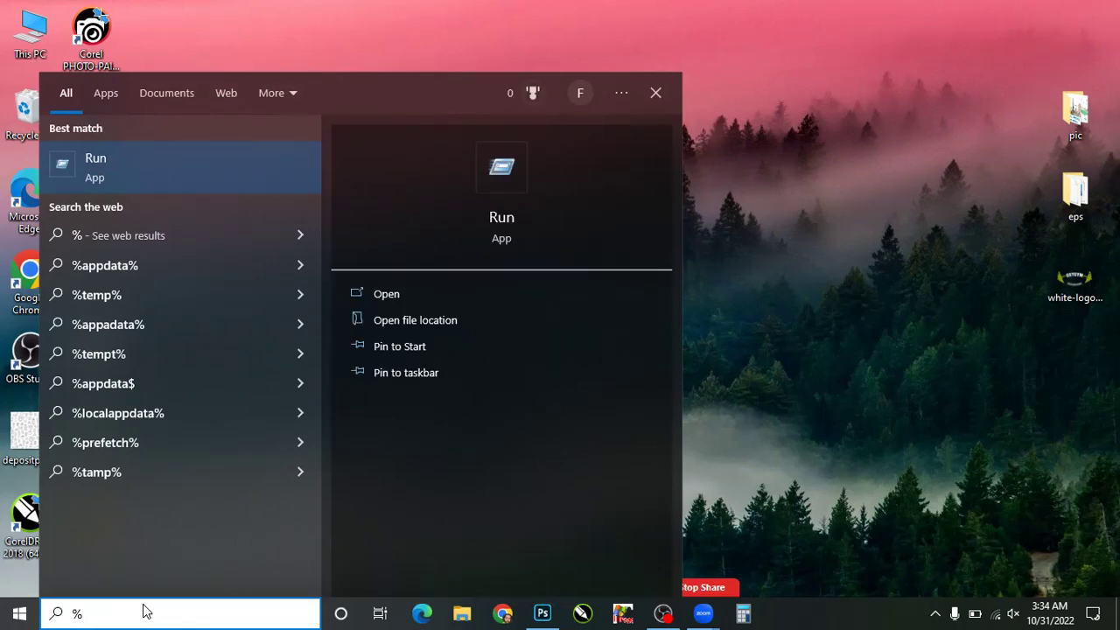
text(TEMP%)
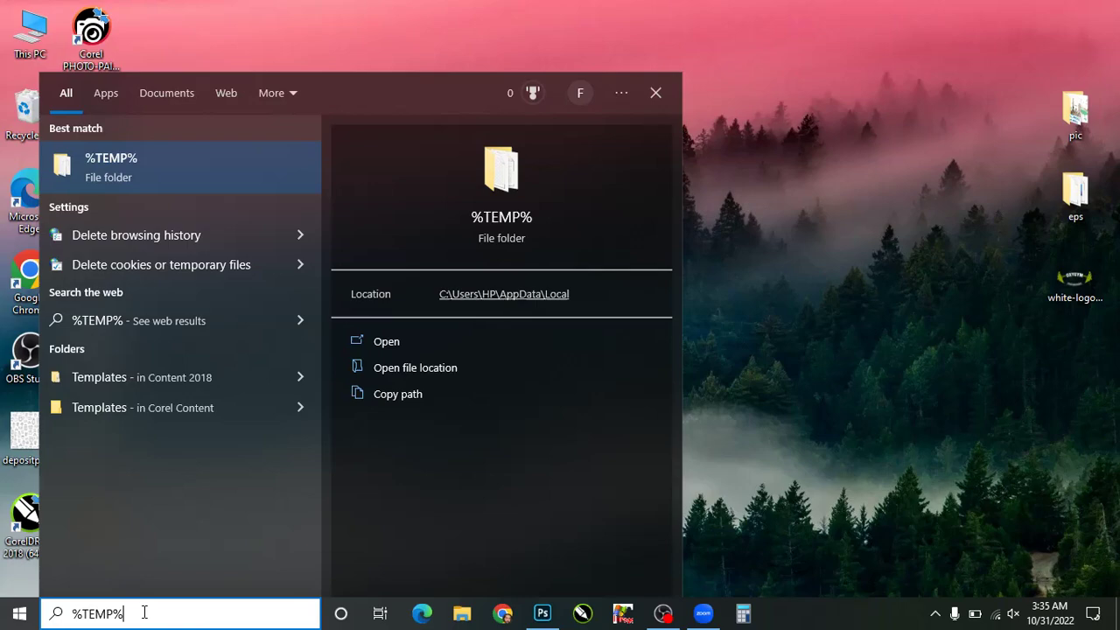
key(Return)
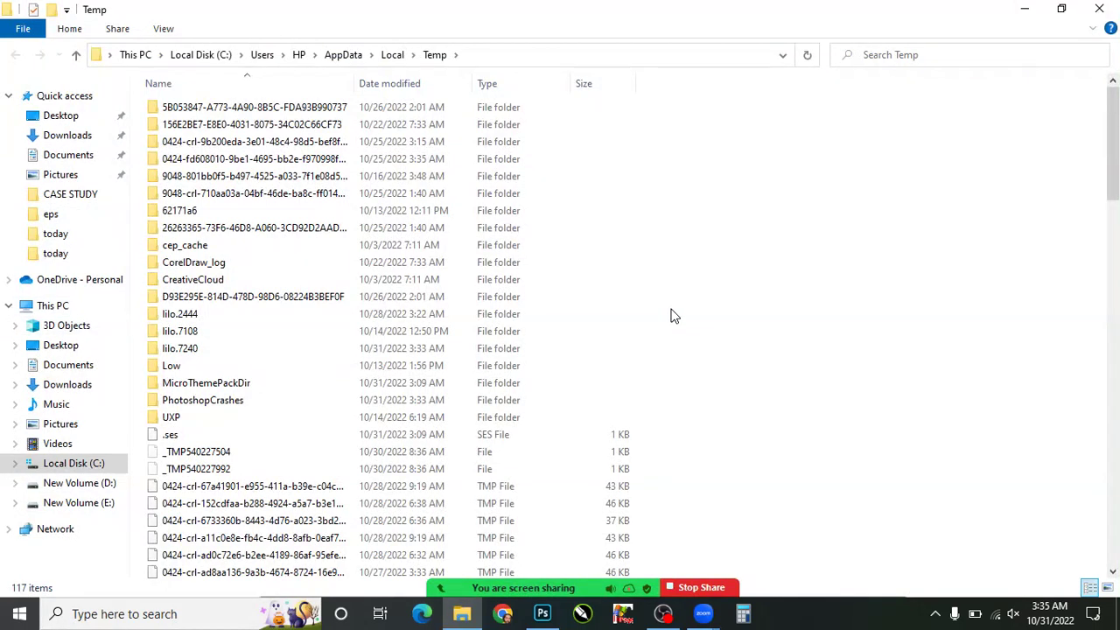
Step: Delete all files and folders in the Temp folder, skipping every item that is in use
scroll(666, 307, down, 15)
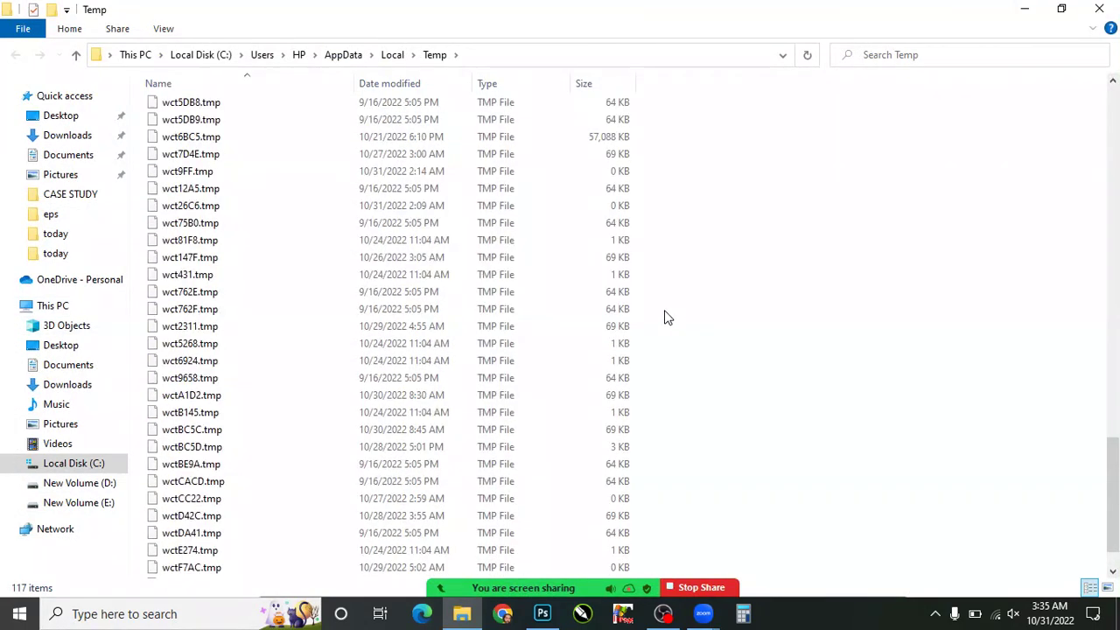
scroll(662, 317, up, 15)
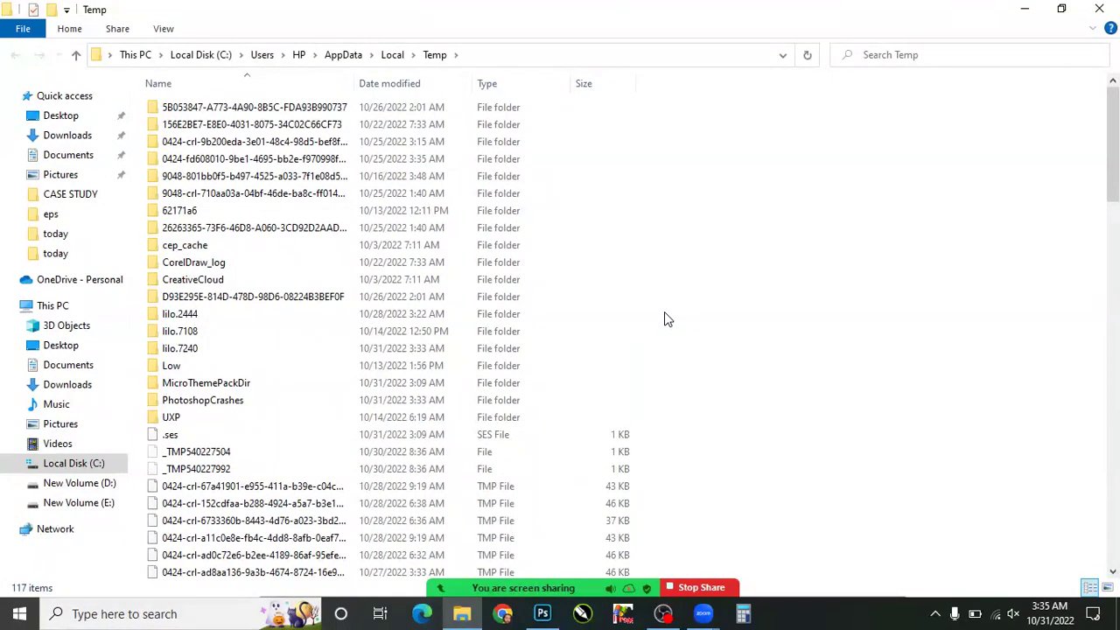
key(ctrl+a)
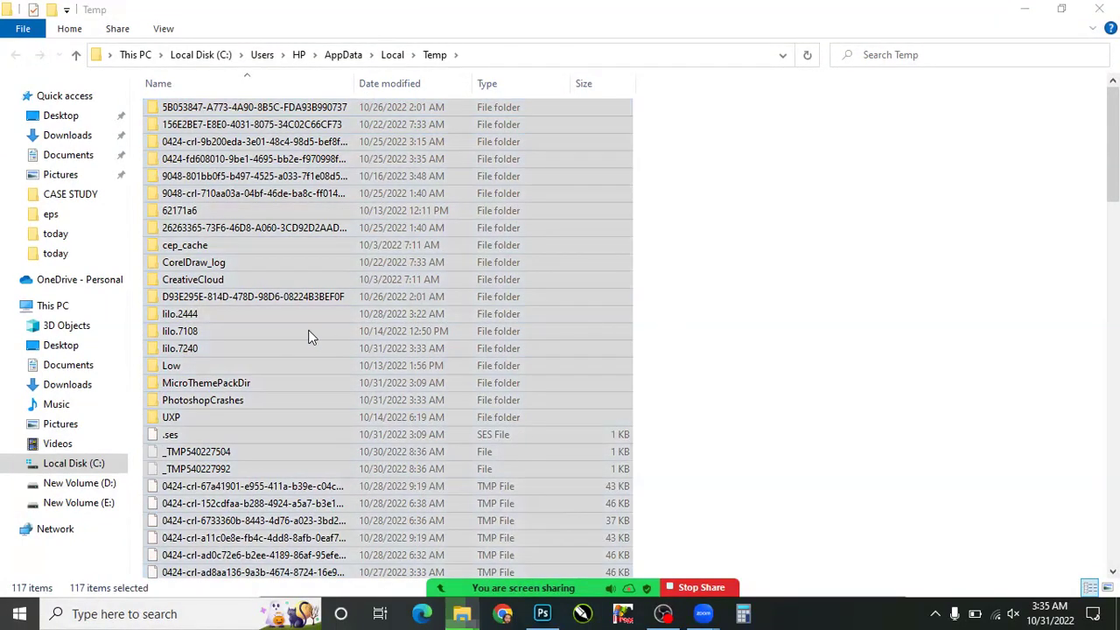
key(Delete)
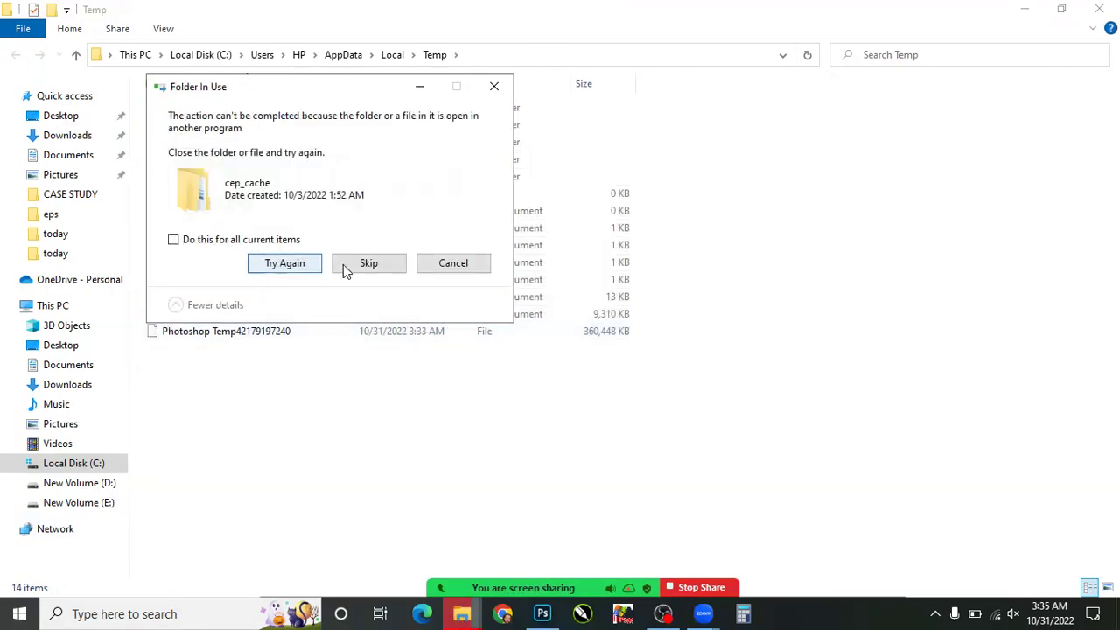
click(173, 239)
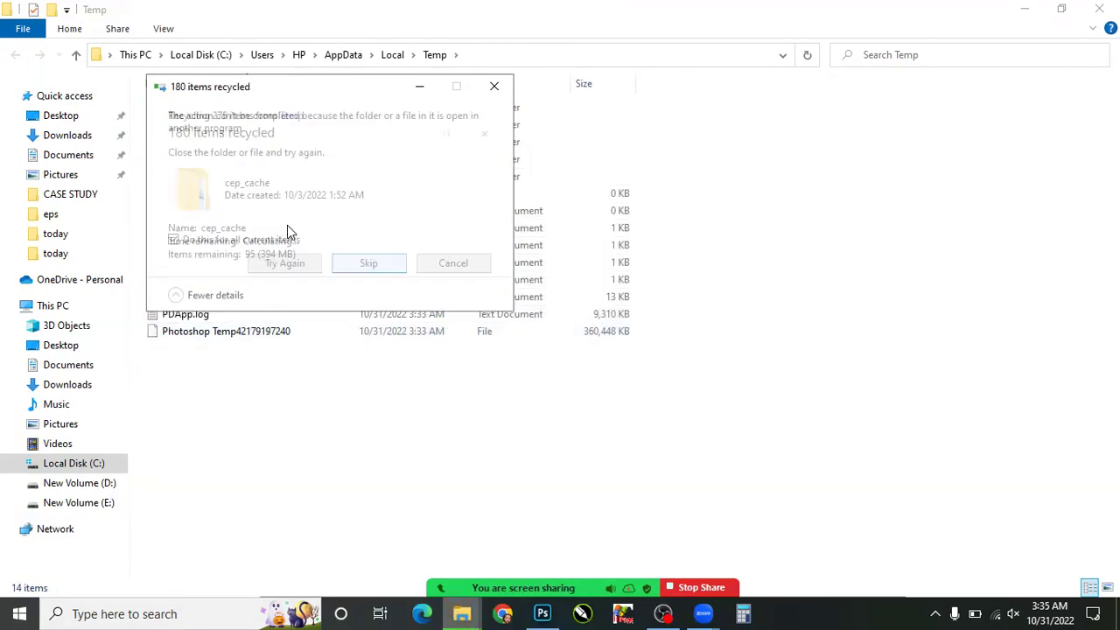
key(Return)
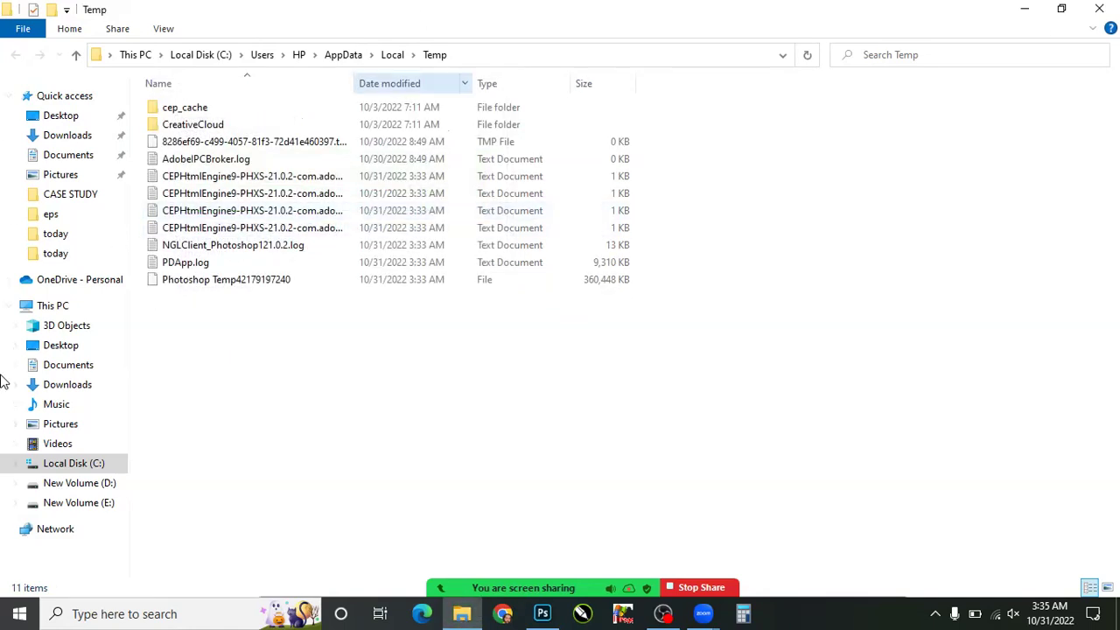
Step: Empty the Recycle Bin, continuing with administrator permission for all current items, and switch back to Photoshop
key(super+d)
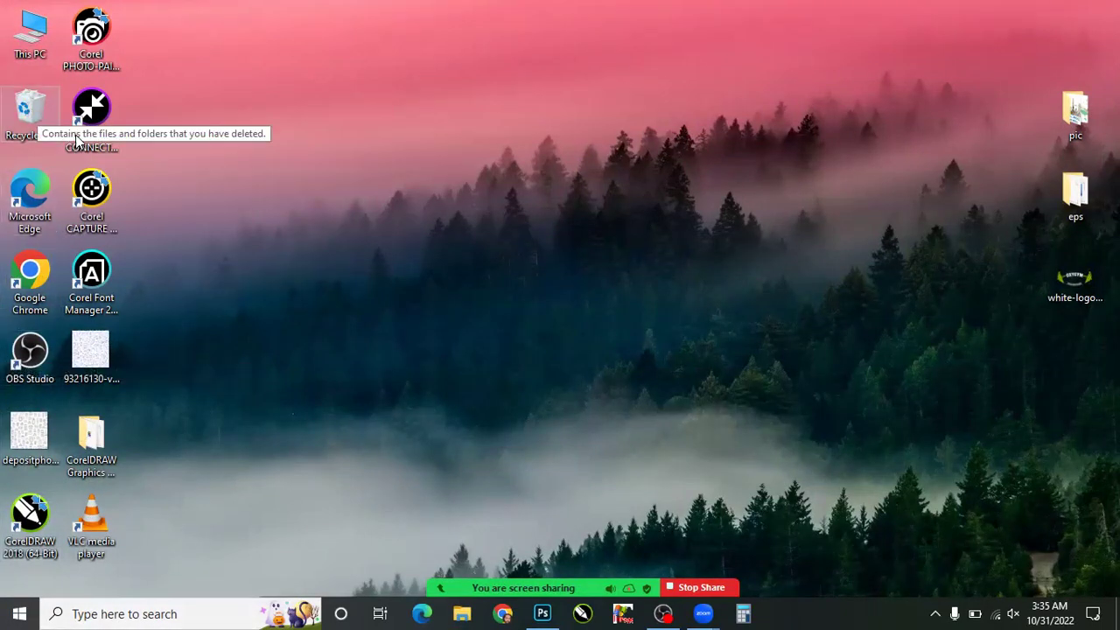
right_click(28, 105)
key(Return)
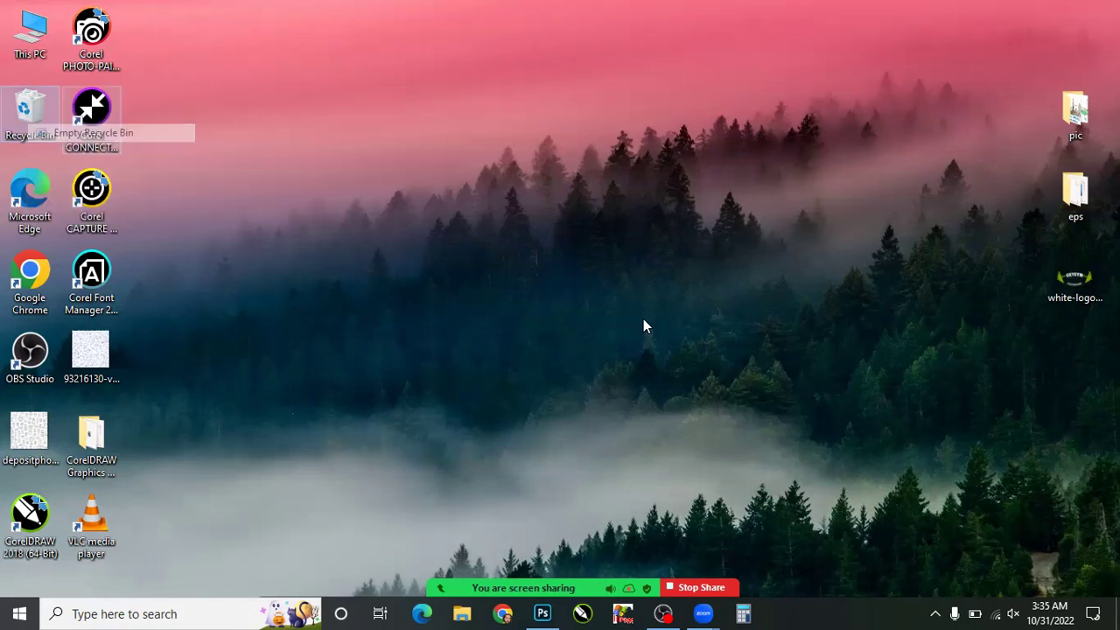
key(Return)
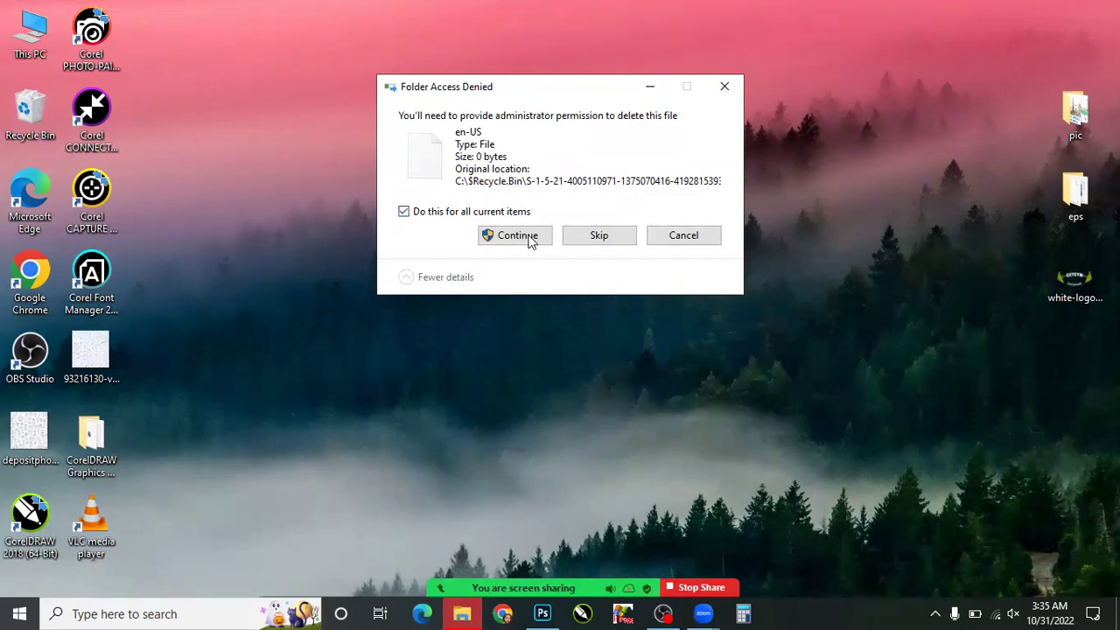
click(517, 236)
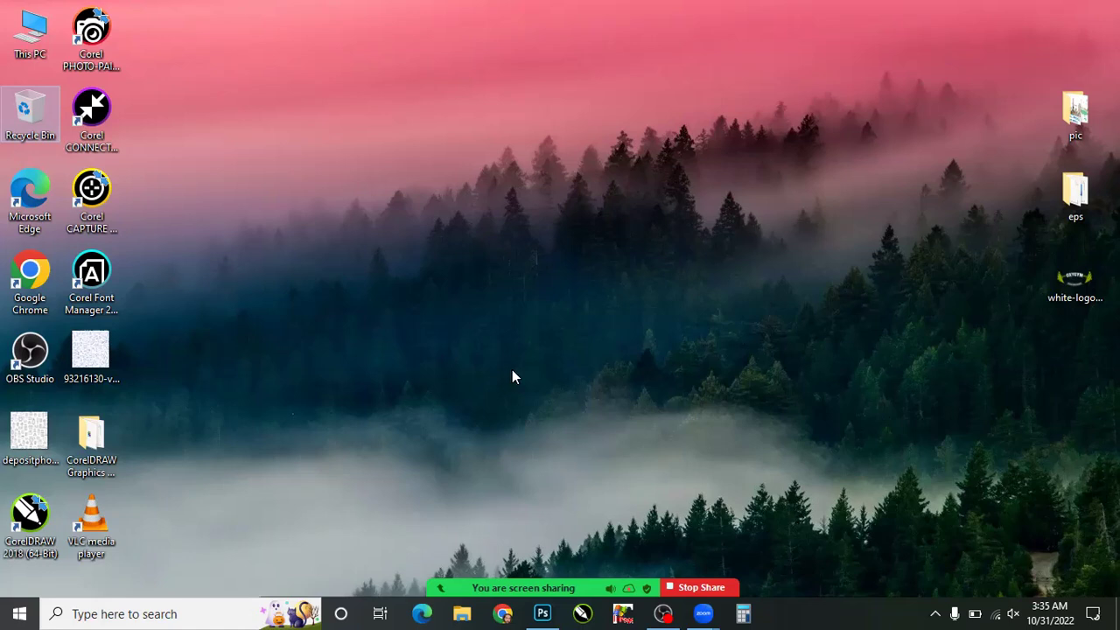
click(542, 613)
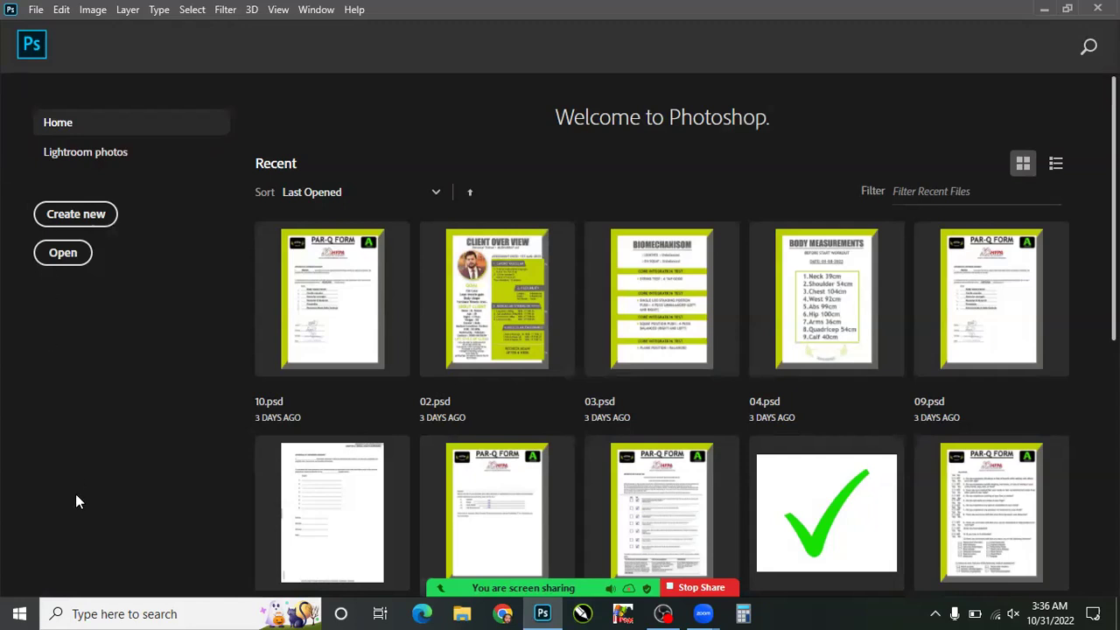
click(62, 220)
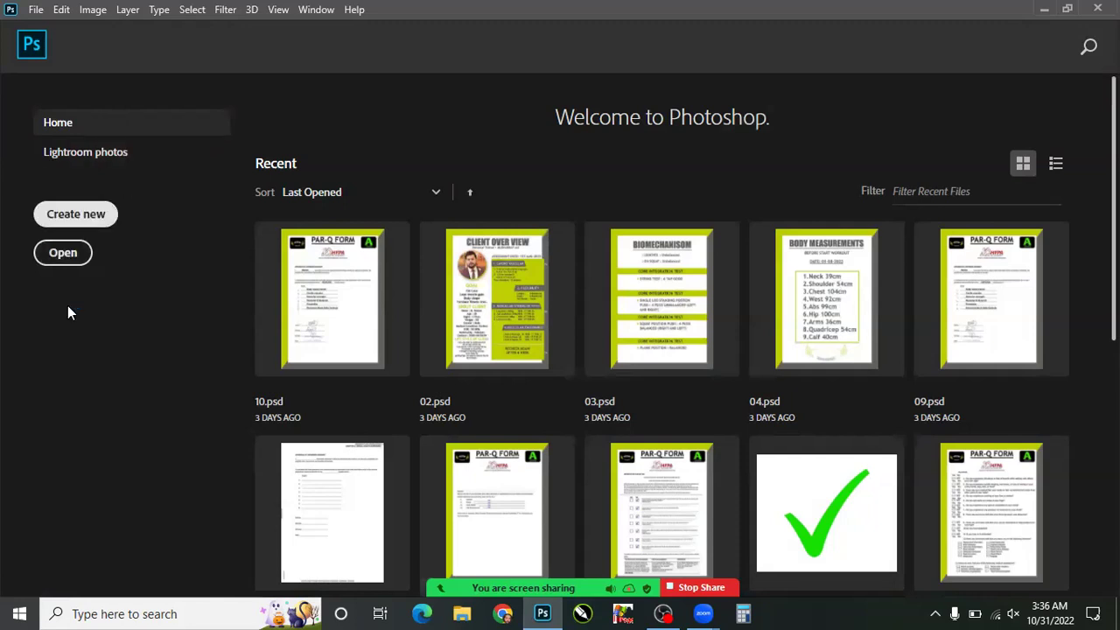
key(ctrl+k)
key(Escape)
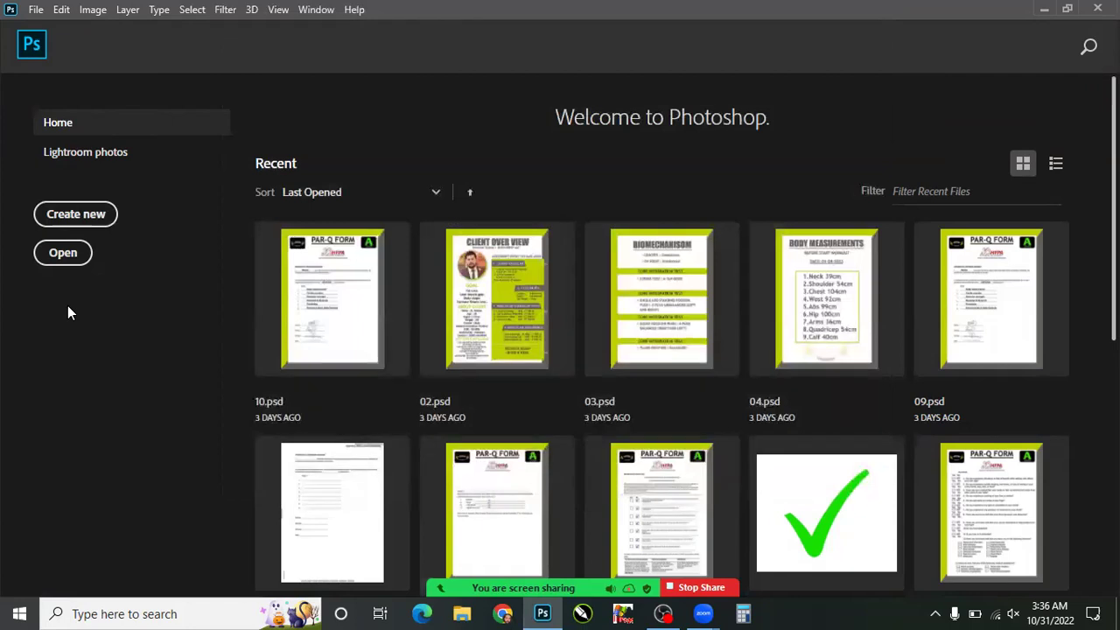
key(ctrl+n)
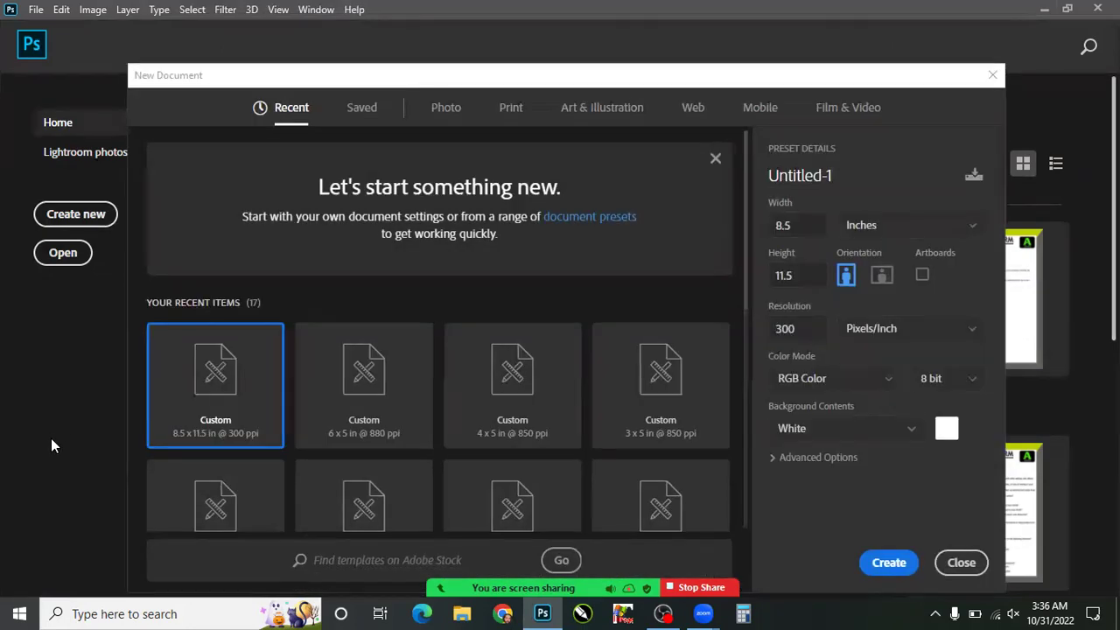
key(Escape)
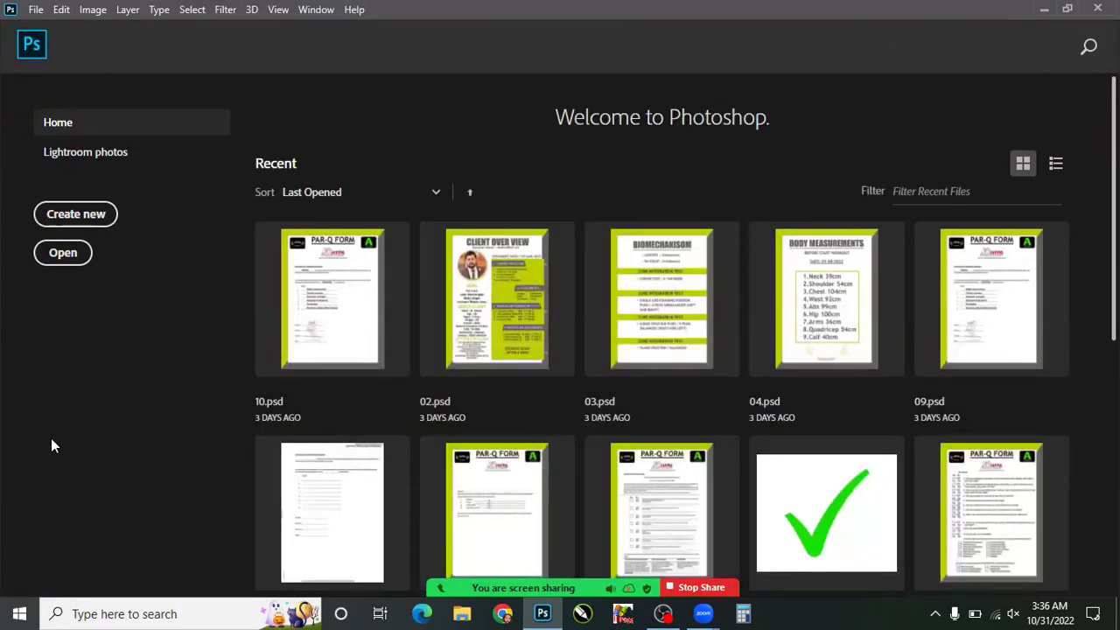
Step: Activate D:\ and deactivate C:\ in the Scratch Disks preferences, and cancel the dialog without applying the changes
key(ctrl+k)
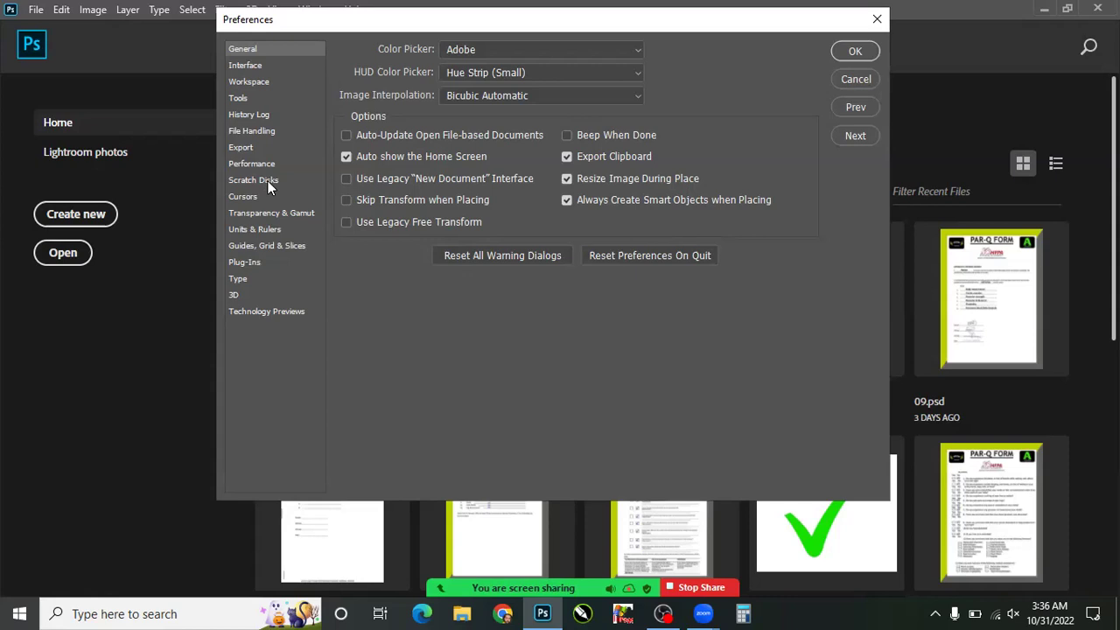
click(263, 181)
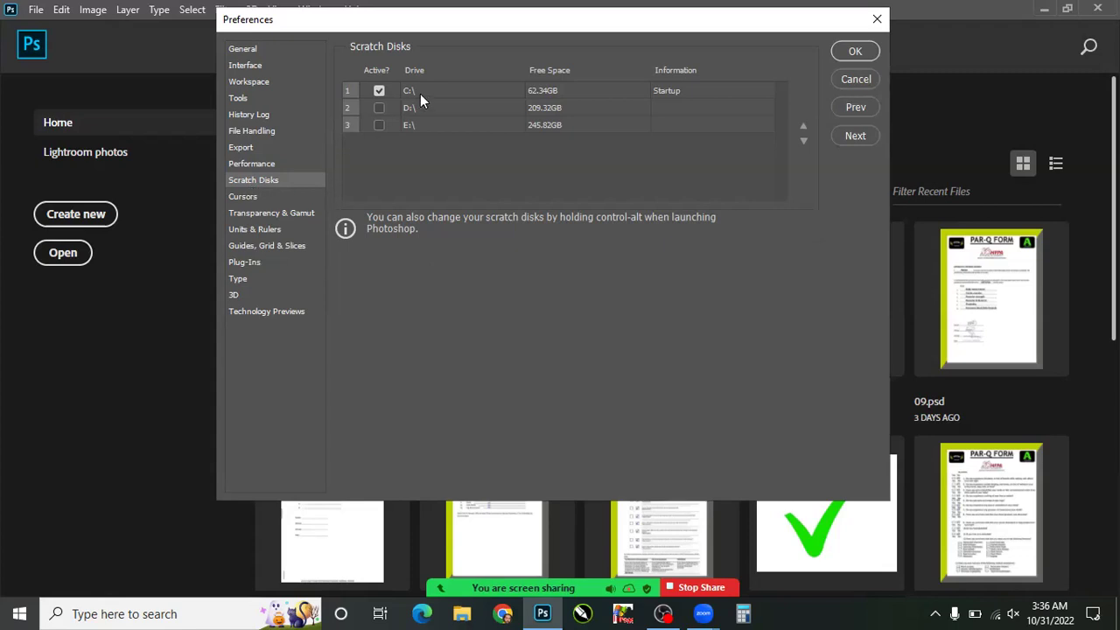
click(377, 109)
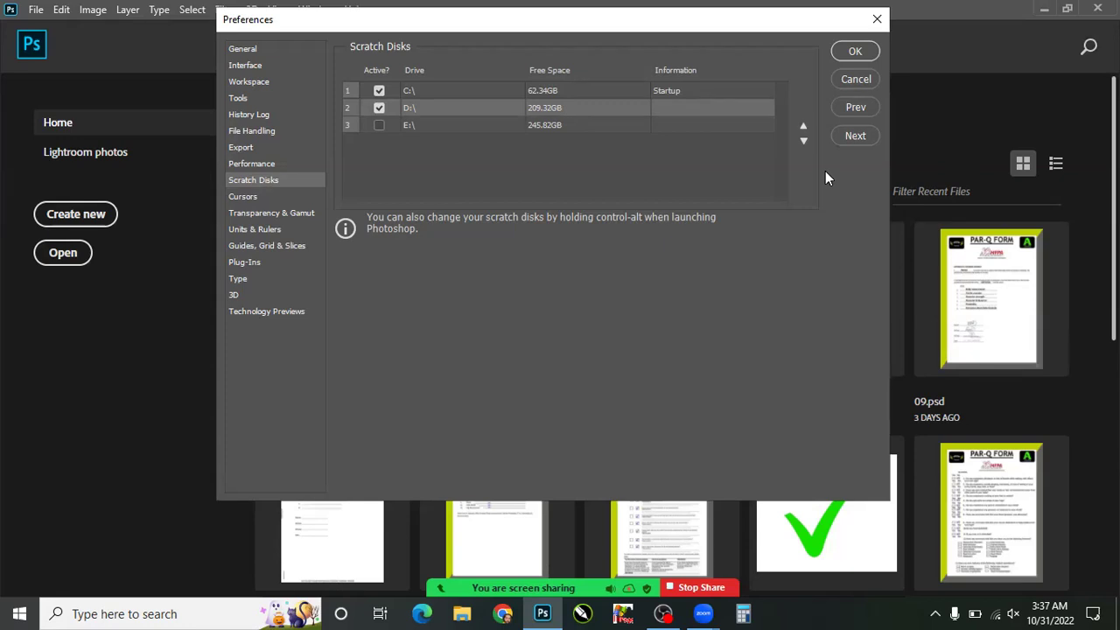
click(384, 87)
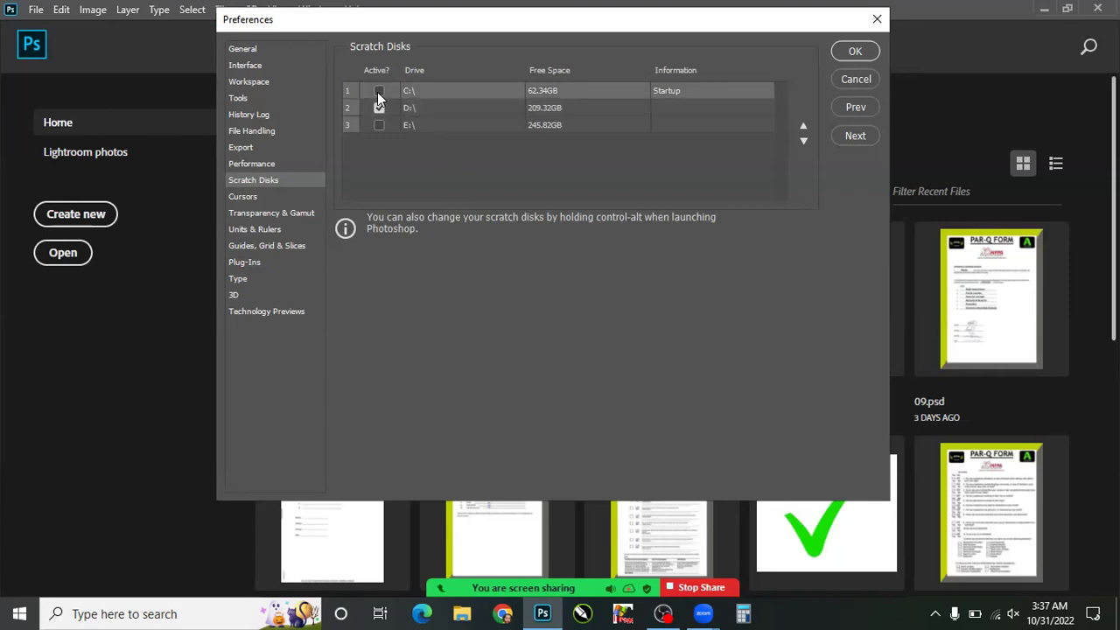
click(870, 79)
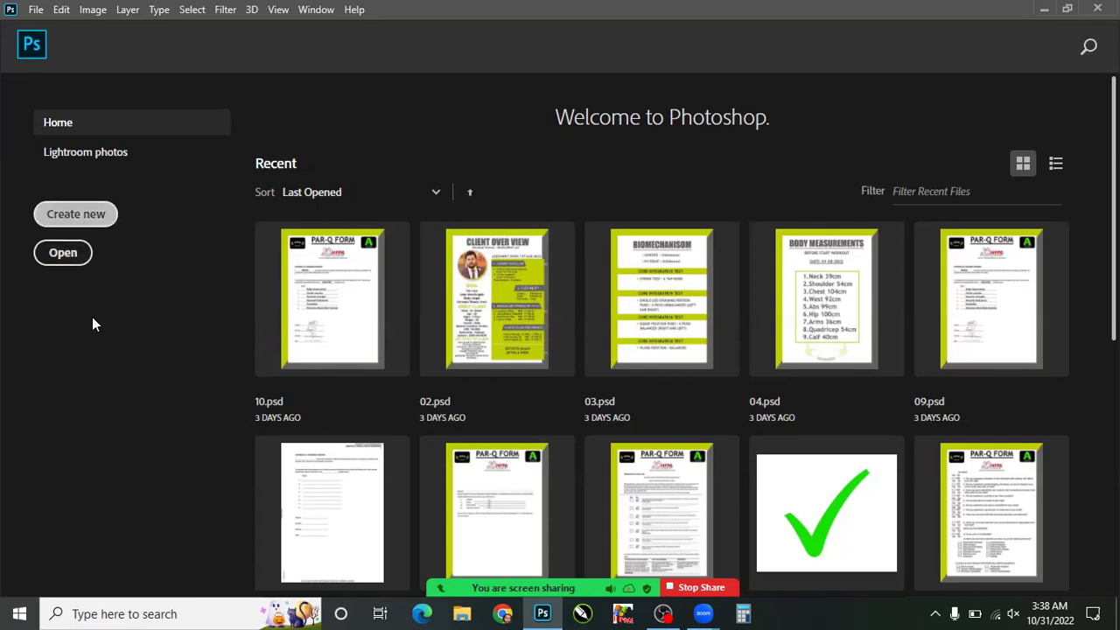
Step: Open the hand-drawn dairy products pattern image from the Desktop folder
click(75, 242)
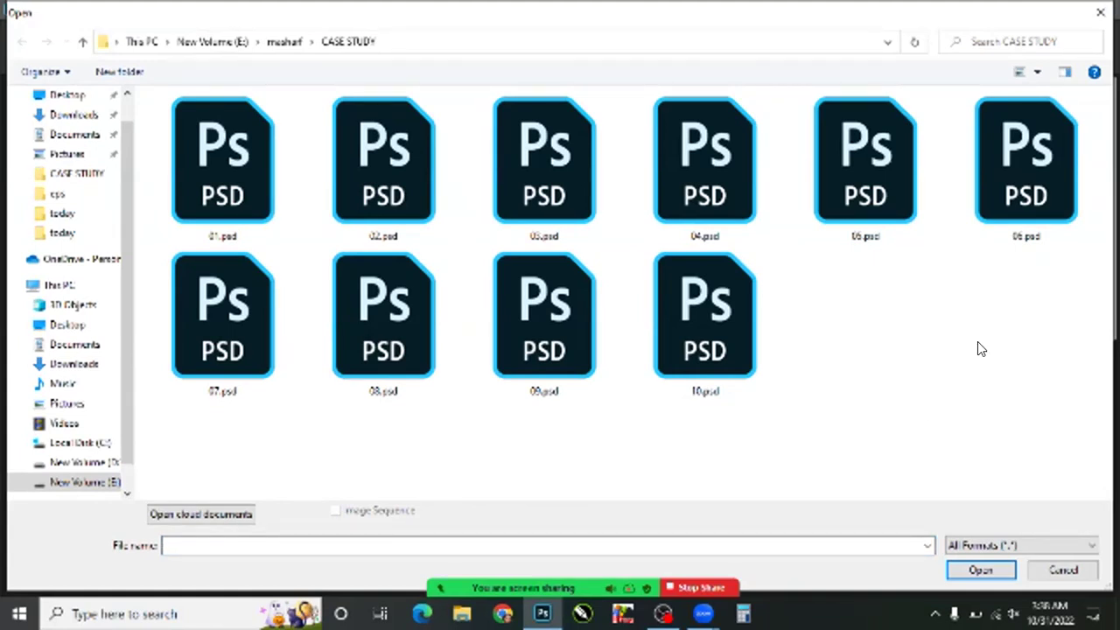
key(alt+Up)
key(alt+Up)
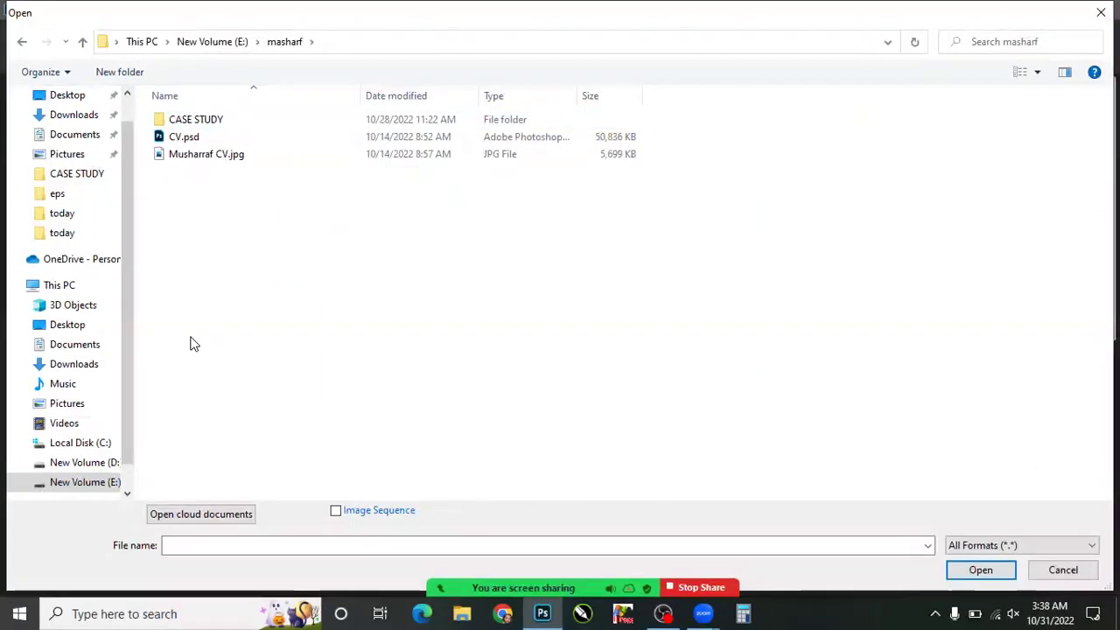
double_click(296, 193)
key(alt+Up)
key(alt+Up)
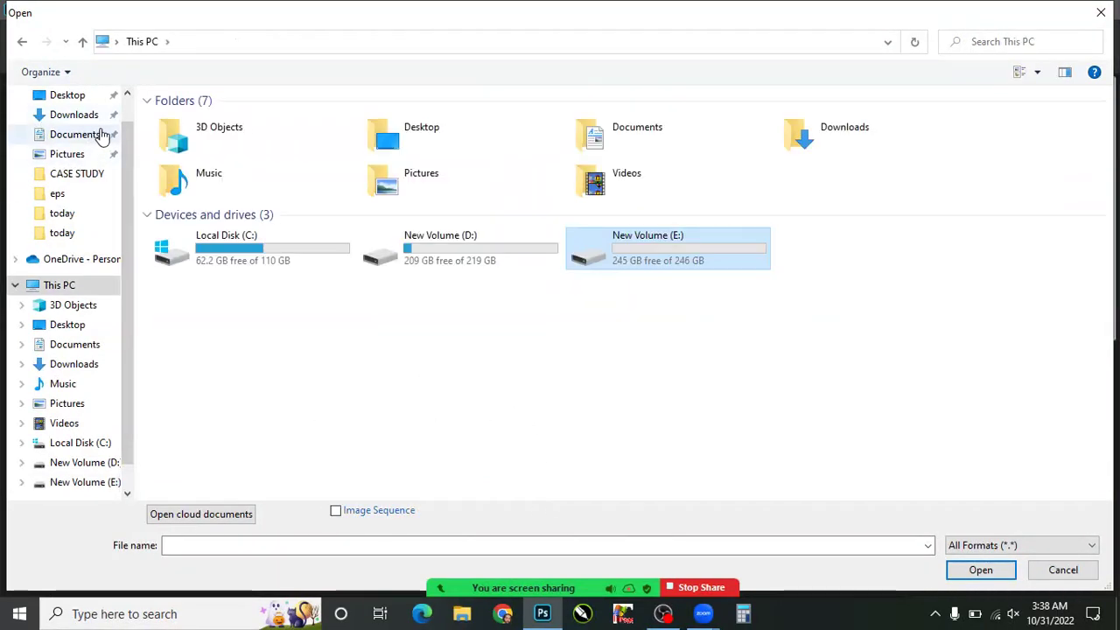
click(66, 96)
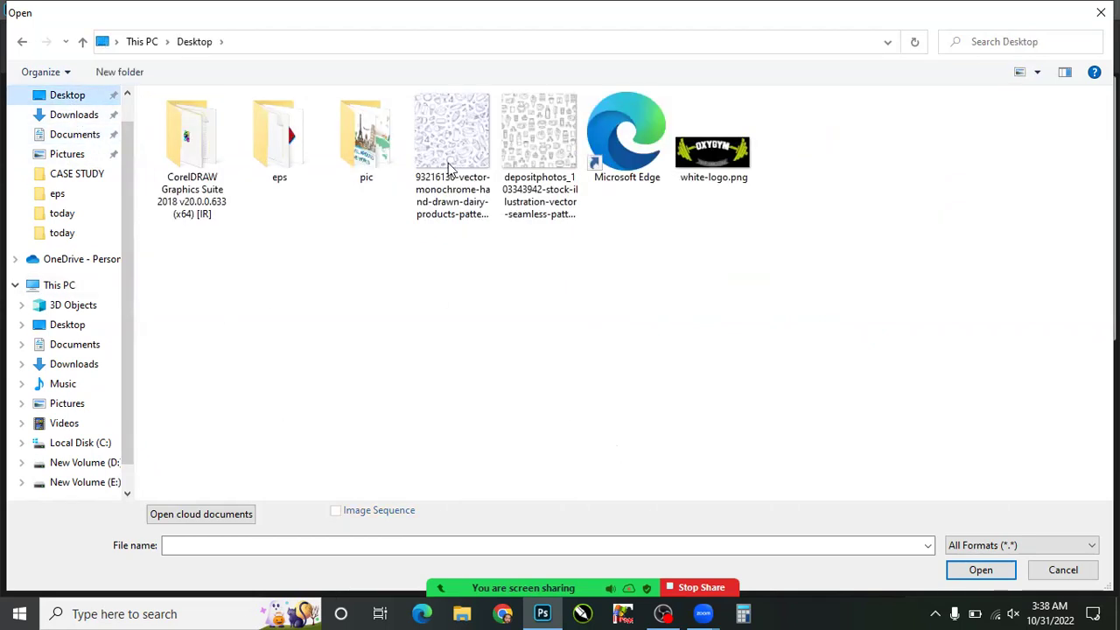
click(385, 137)
double_click(385, 136)
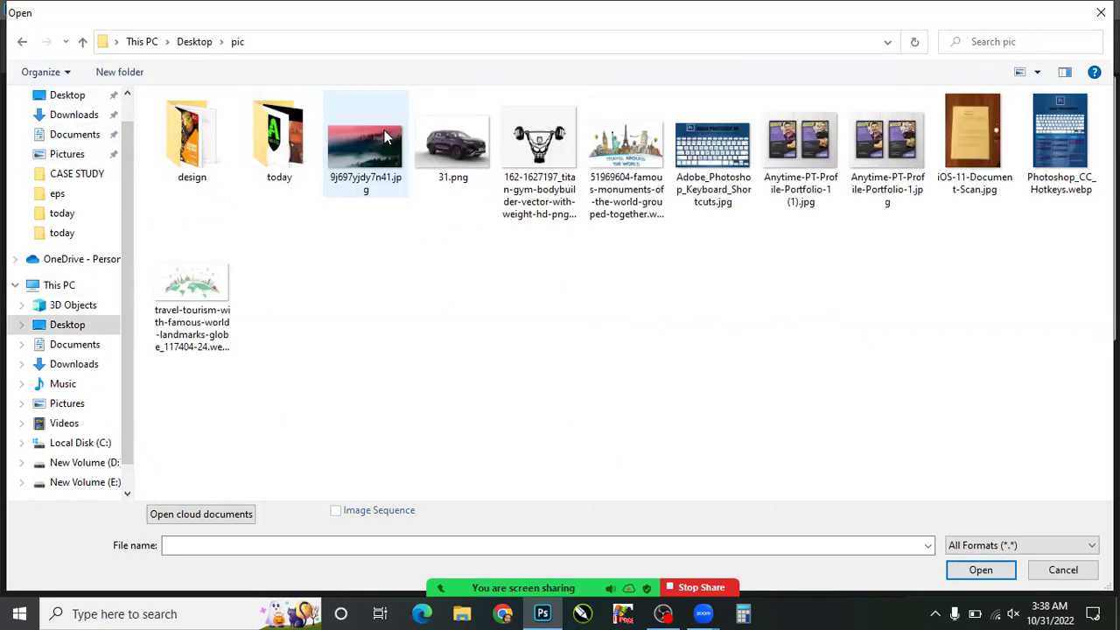
key(alt+Up)
double_click(446, 131)
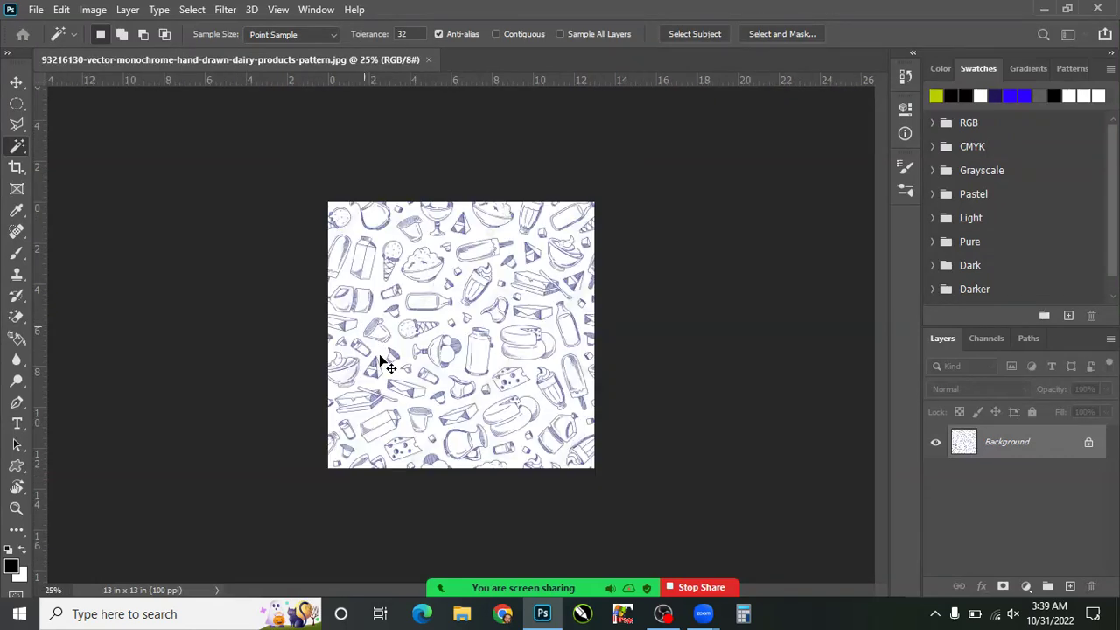
Step: Create a new 8.5 x 11.5 inch, 300 ppi RGB document and copy the dairy pattern into its upper-left corner
key(ctrl+n)
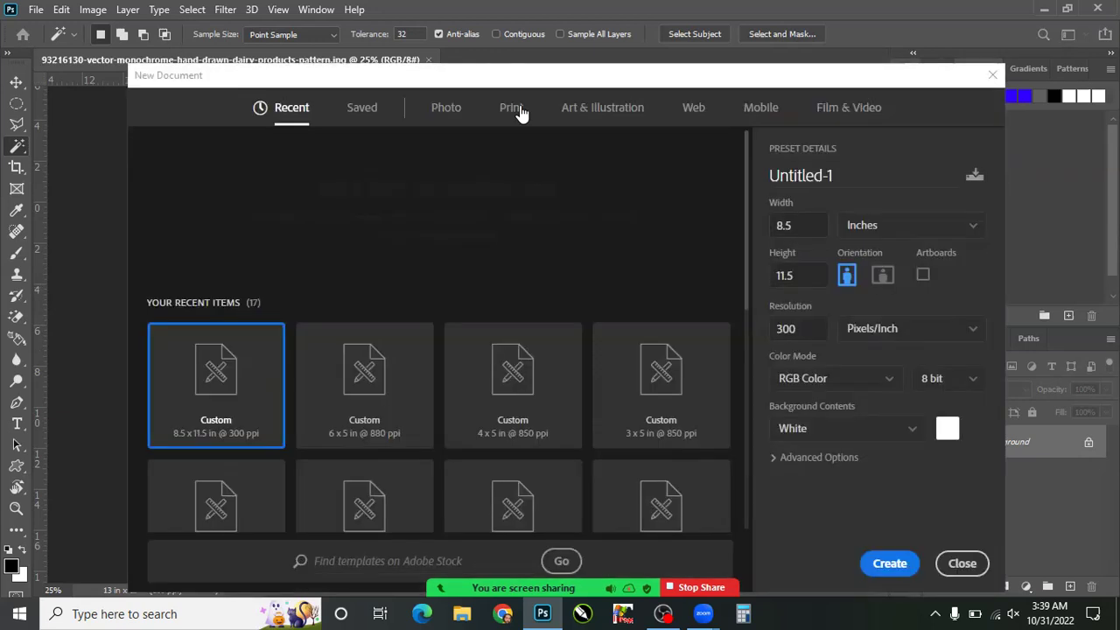
click(888, 562)
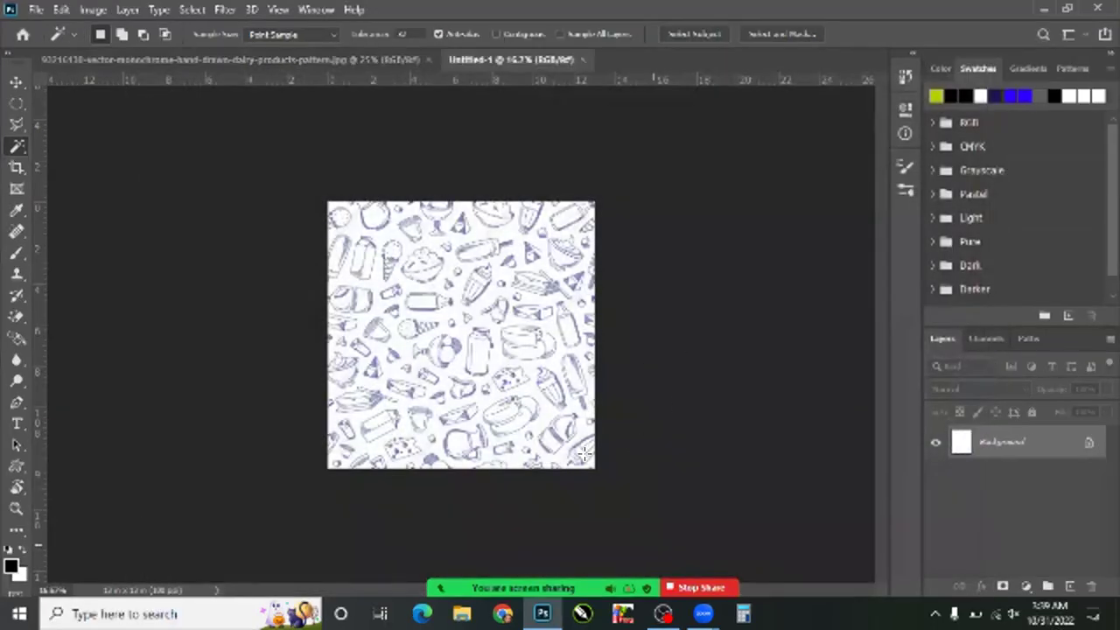
key(v)
key(ctrl+Tab)
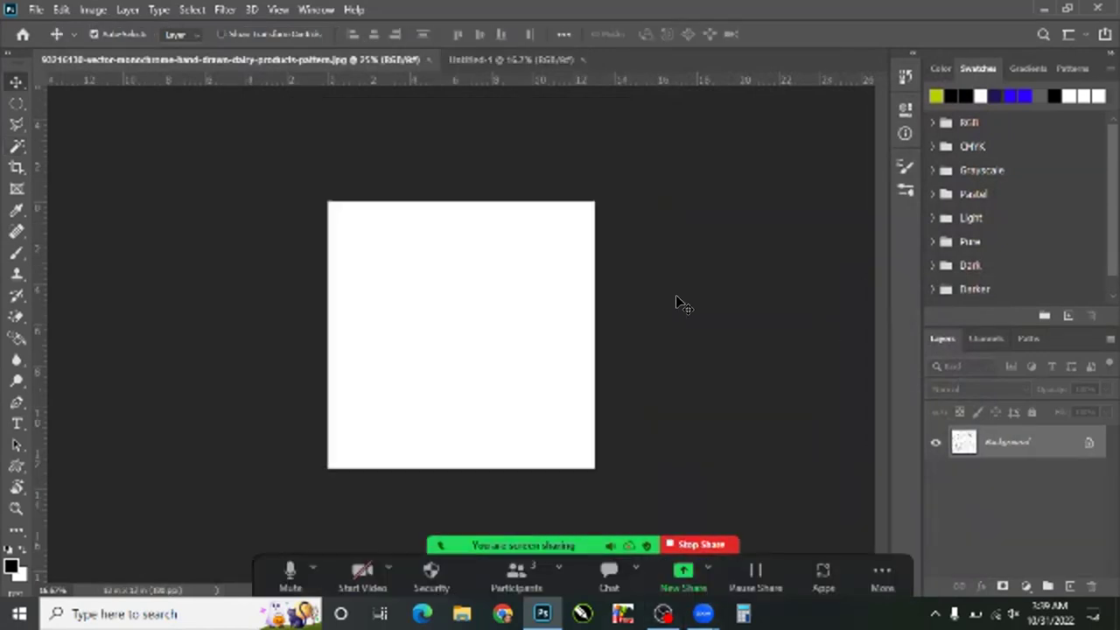
key(Tab)
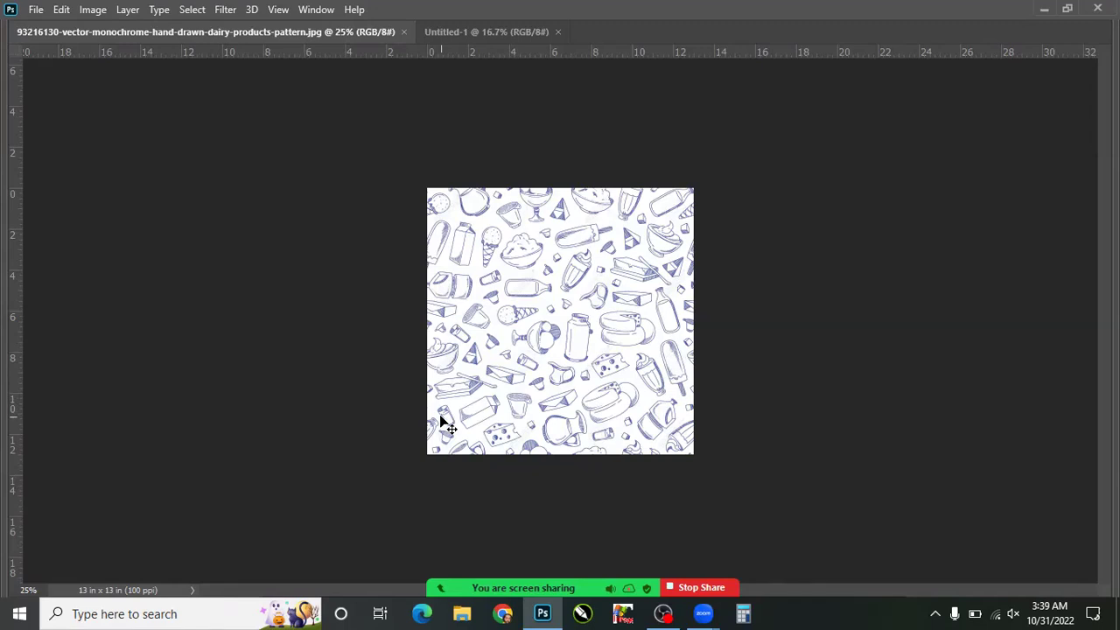
drag(540, 300, 504, 196)
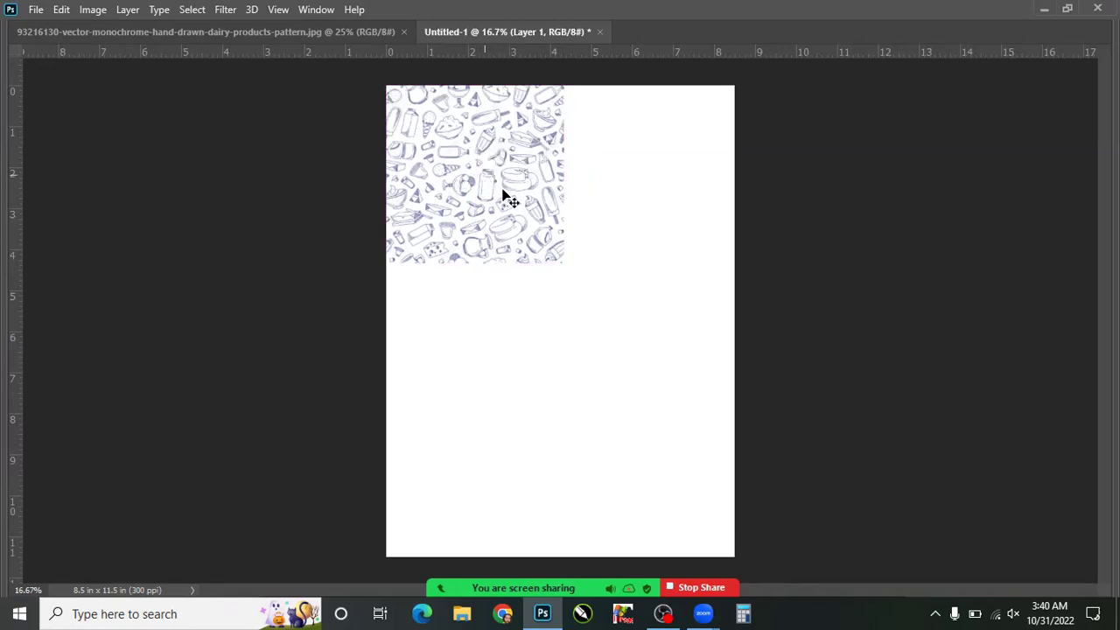
Step: Try to stretch the pattern layer over the whole page, and undo the scaling
key(ctrl+t)
drag(565, 266, 731, 554)
key(Return)
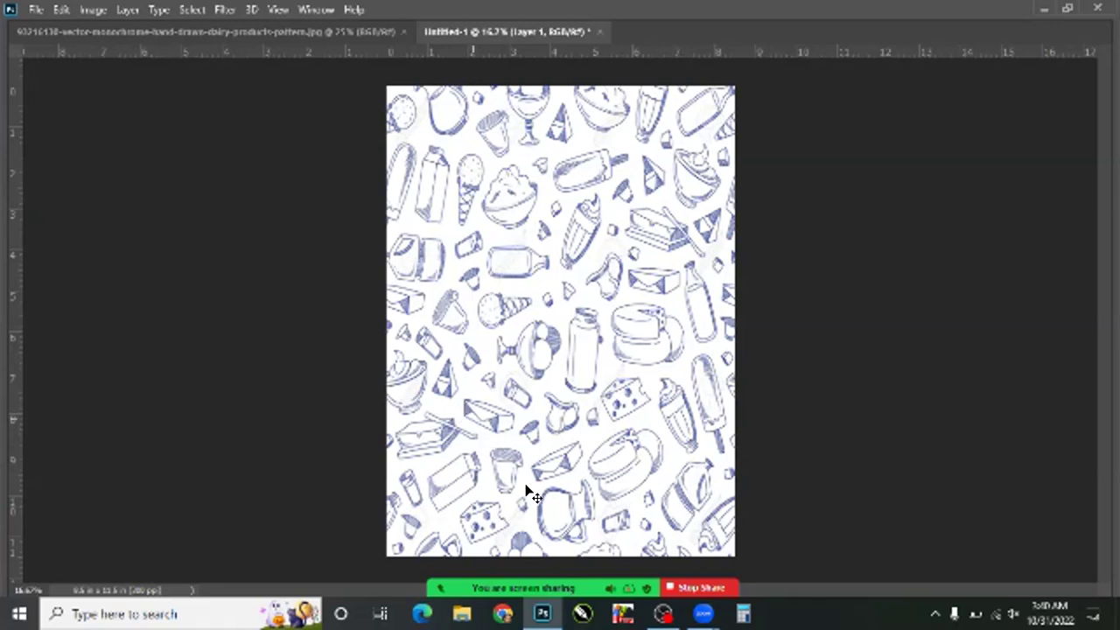
key(ctrl+z)
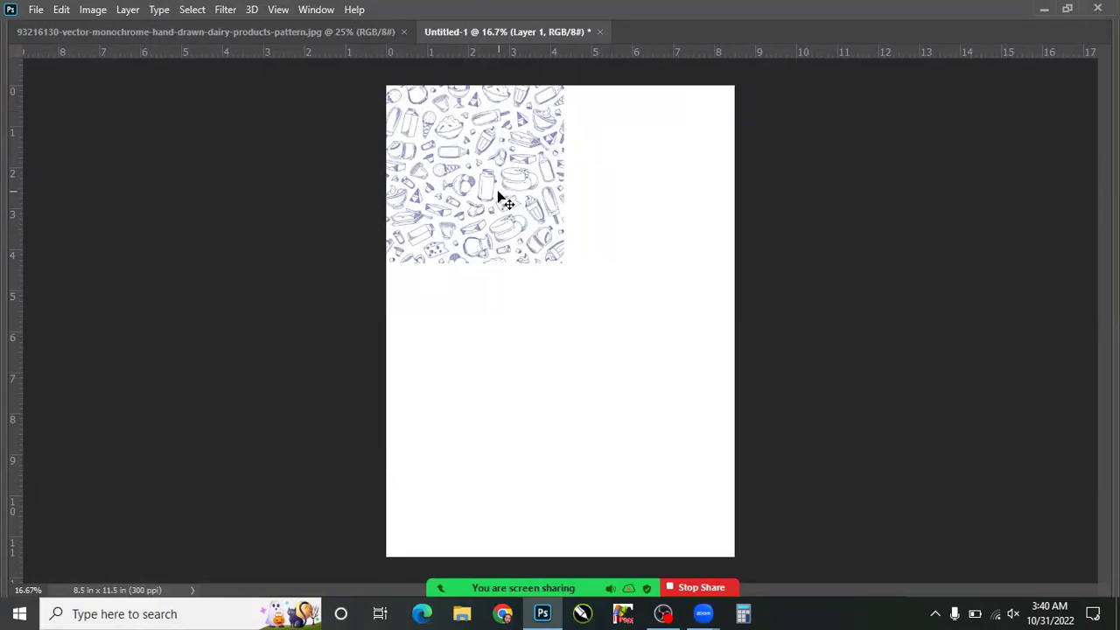
Step: Scale the pattern layer to about 5.2 inches wide, keeping it in the page's upper-left corner
key(ctrl+t)
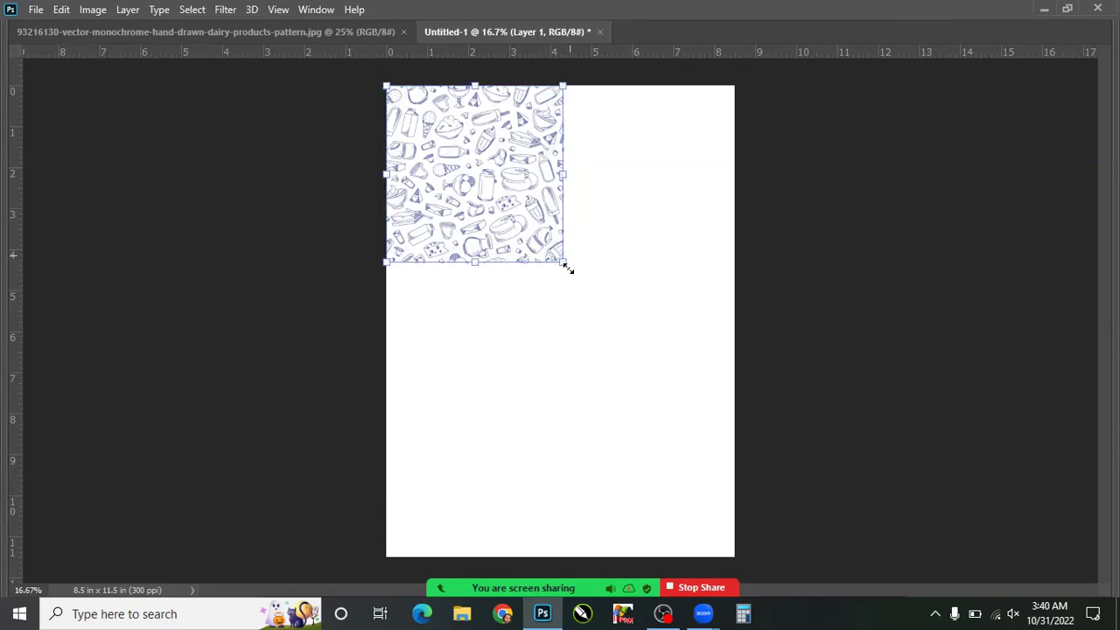
drag(466, 176, 463, 166)
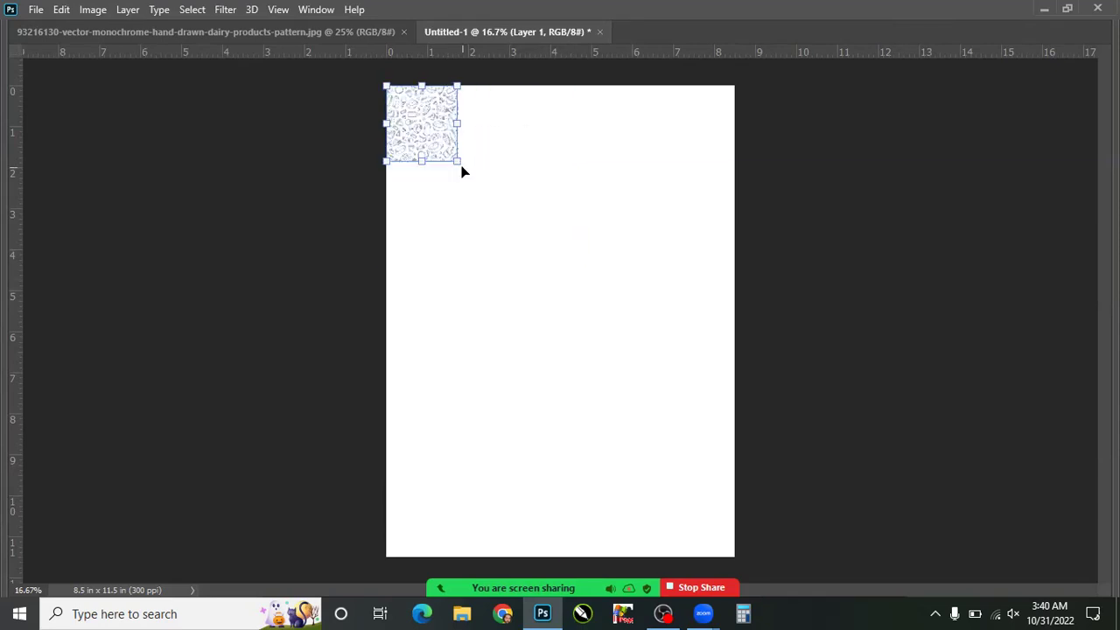
key(ctrl+z)
drag(577, 280, 610, 324)
key(Return)
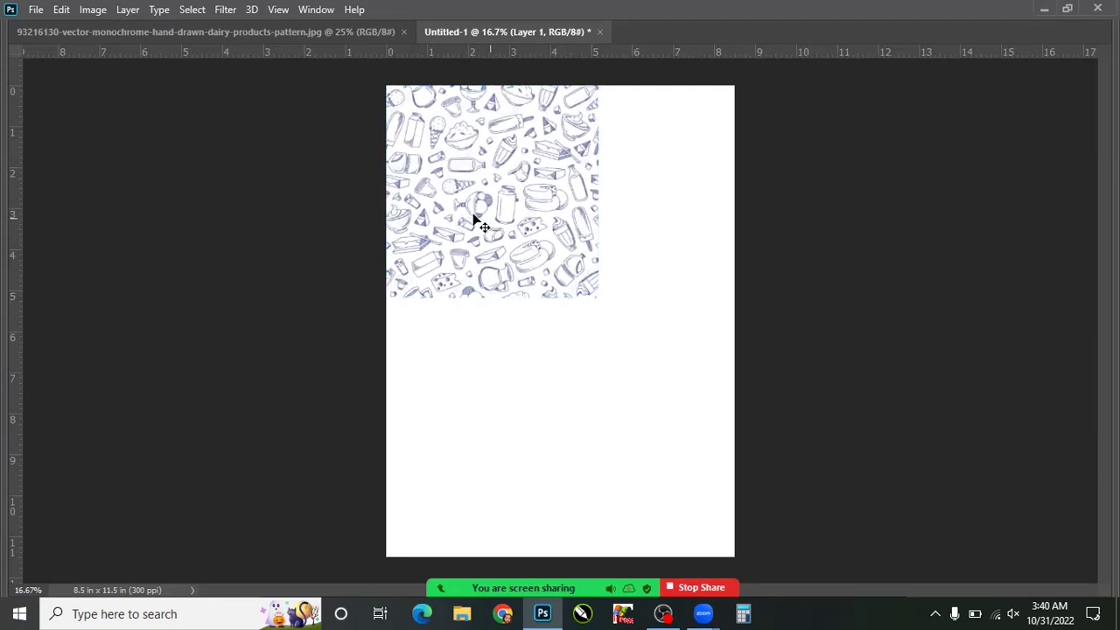
Step: Duplicate the pattern tile to the right of the original, and duplicate both tiles below to form a second row
drag(472, 214, 615, 254)
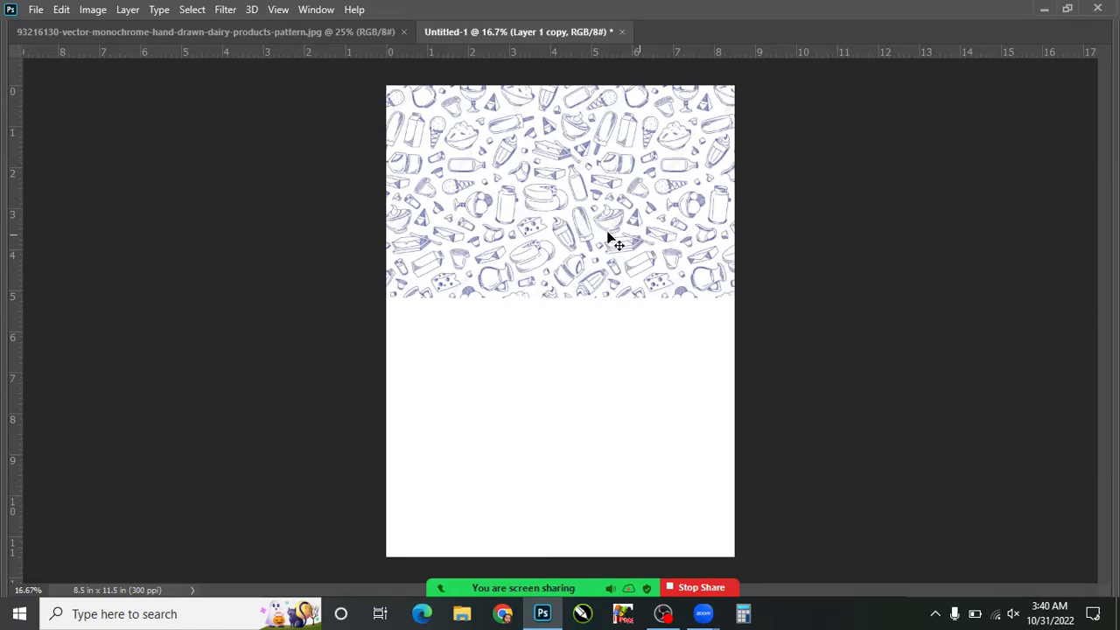
right_click(499, 178)
click(535, 197)
mouse_move(590, 189)
mouse_down()
mouse_move(603, 251)
mouse_move(574, 181)
mouse_up()
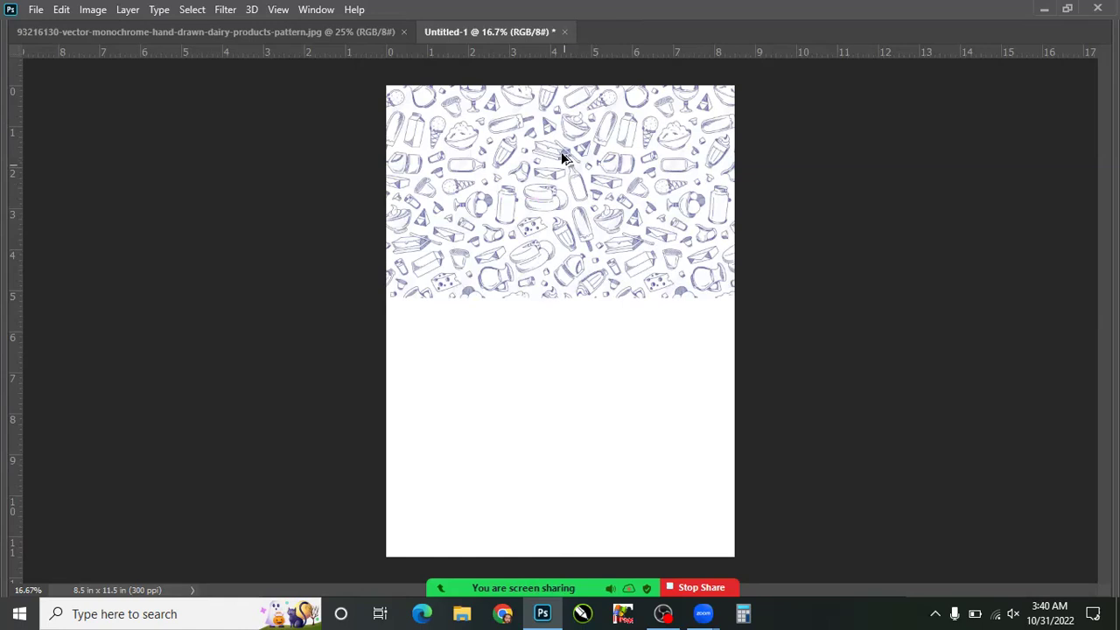
key(ctrl)
drag(557, 407, 438, 405)
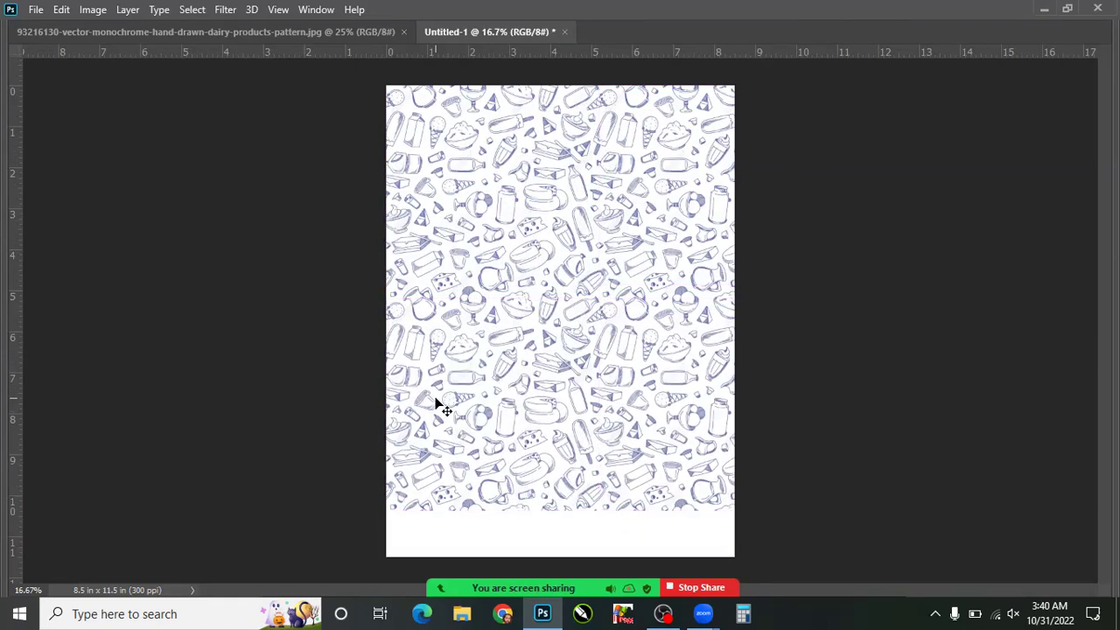
drag(560, 405, 507, 324)
Step: Select all four pattern layers and enlarge them together until the pattern covers the whole page
key(Tab)
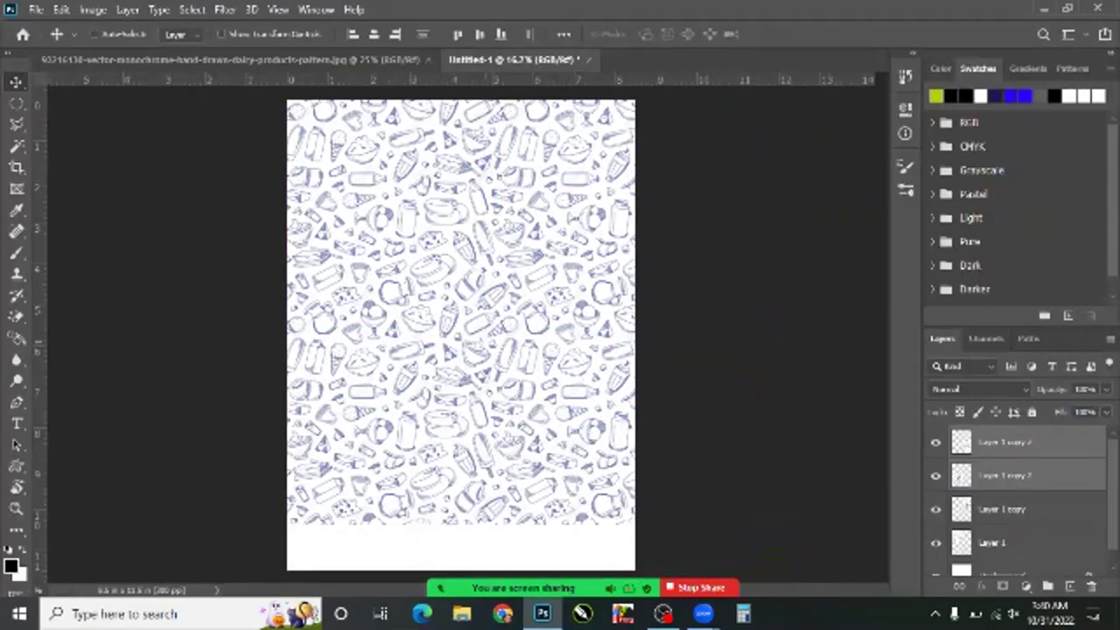
scroll(1060, 431, down, 1)
scroll(1060, 432, up, 1)
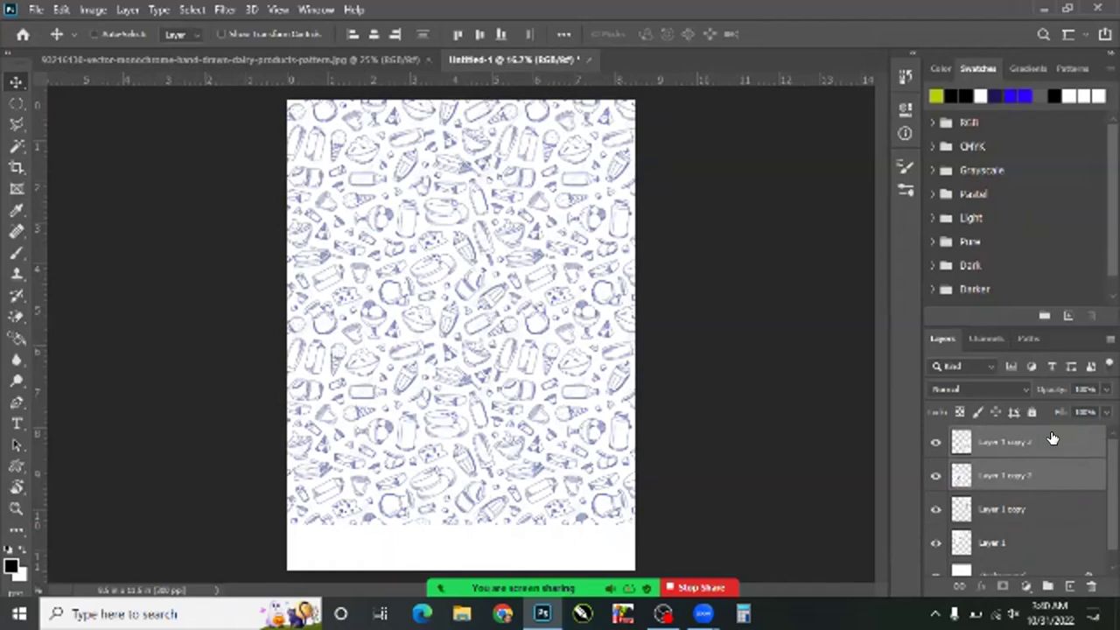
click(1047, 441)
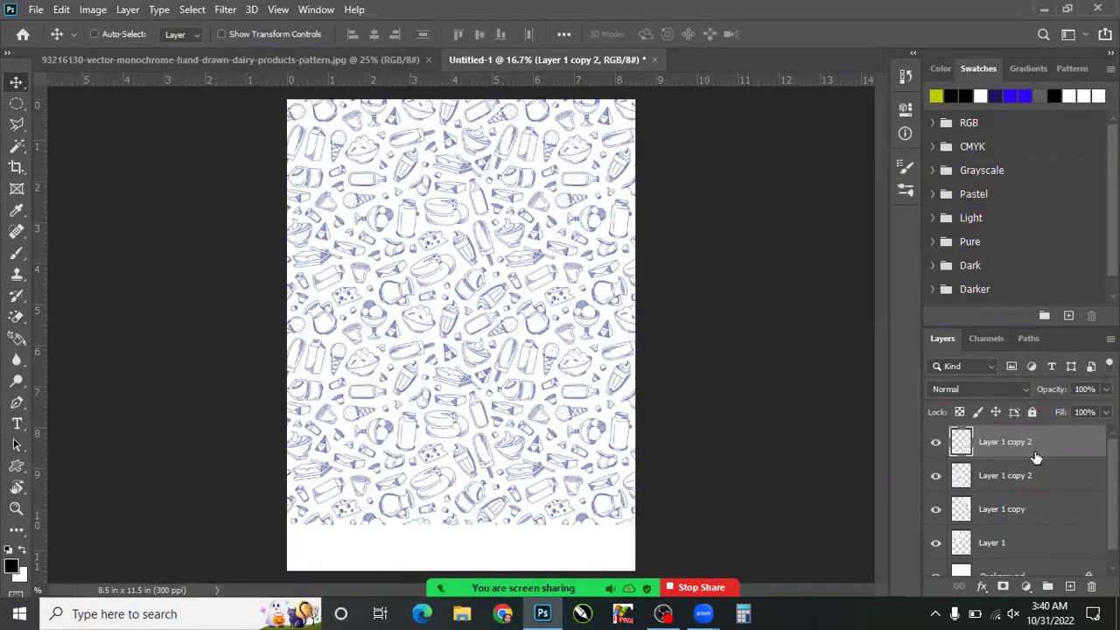
scroll(1041, 464, down, 1)
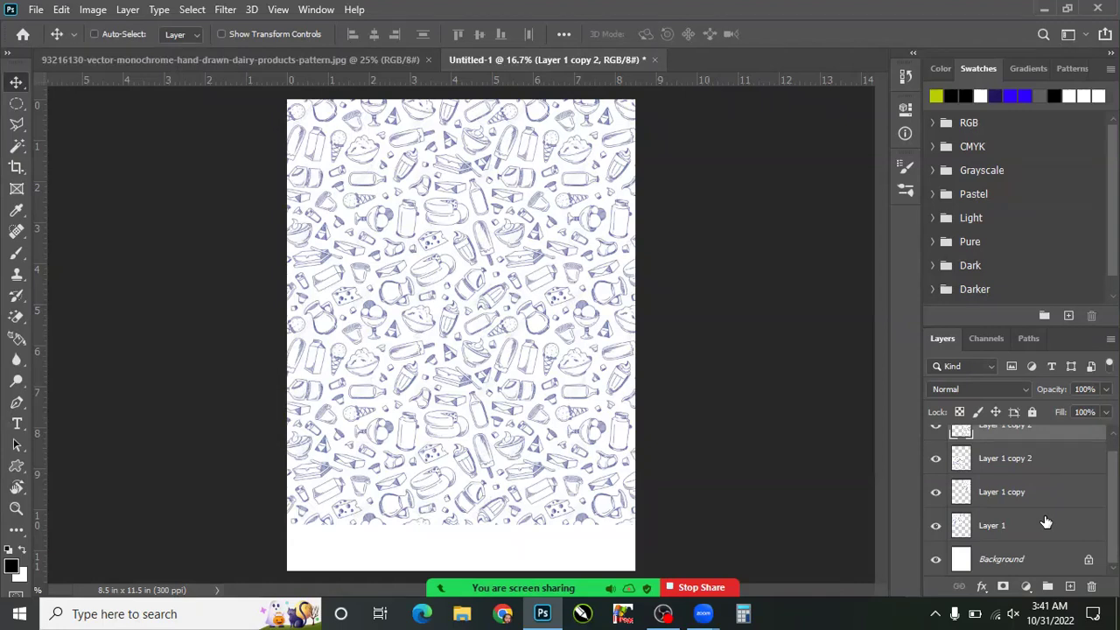
shift+click(1046, 522)
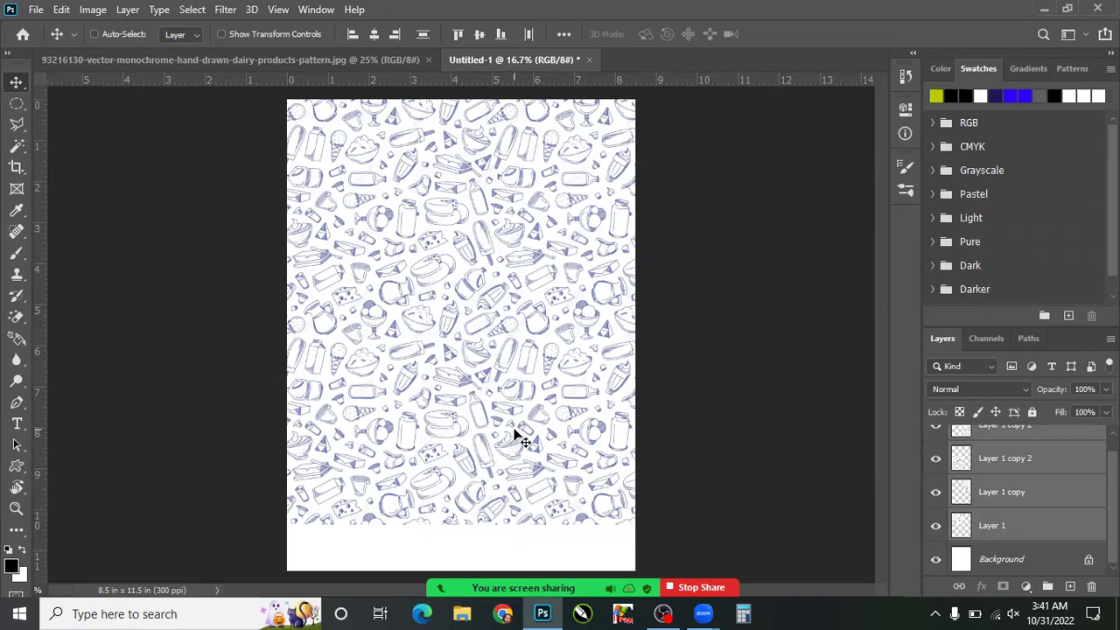
key(ctrl+t)
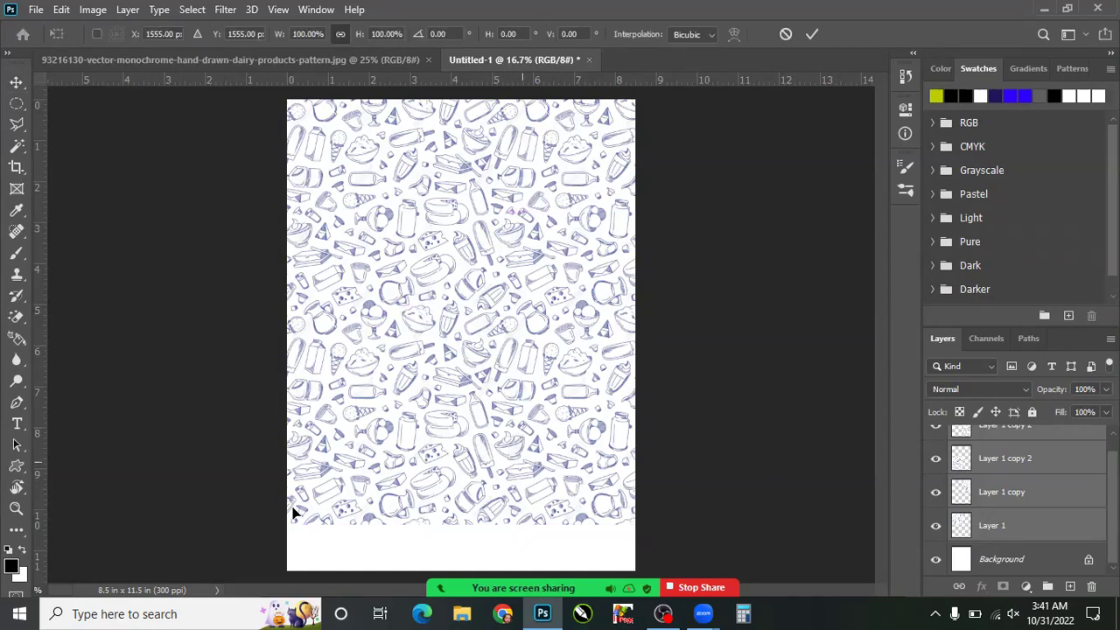
drag(288, 522, 203, 555)
key(Return)
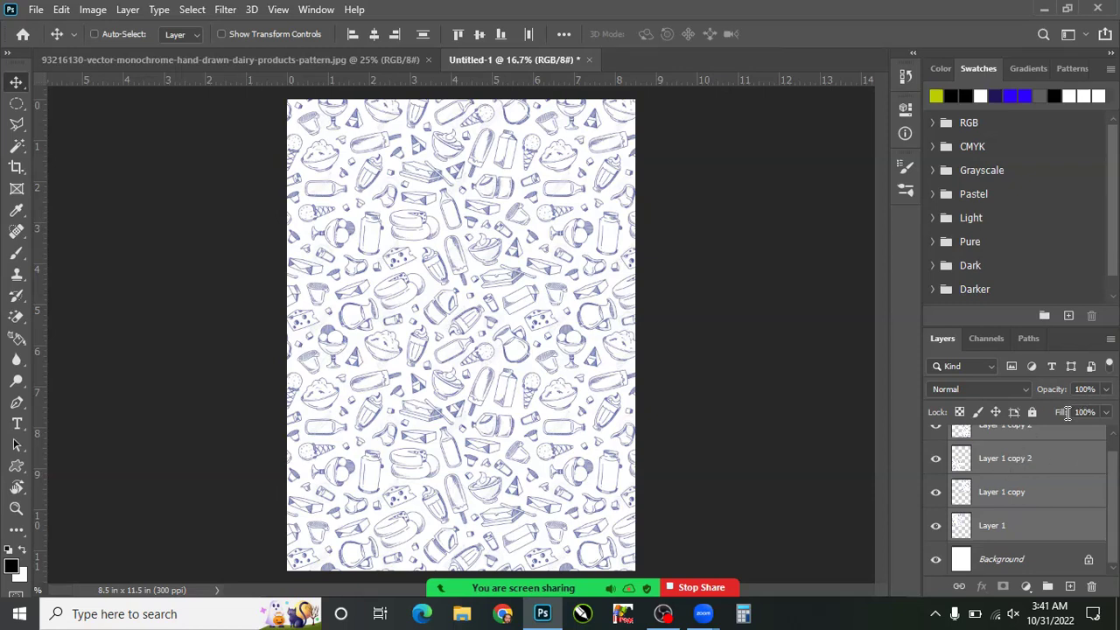
Step: Try the four pattern layers at 48% opacity, restore 100%, and try merging them into one layer before undoing the merge
drag(1105, 388, 1066, 408)
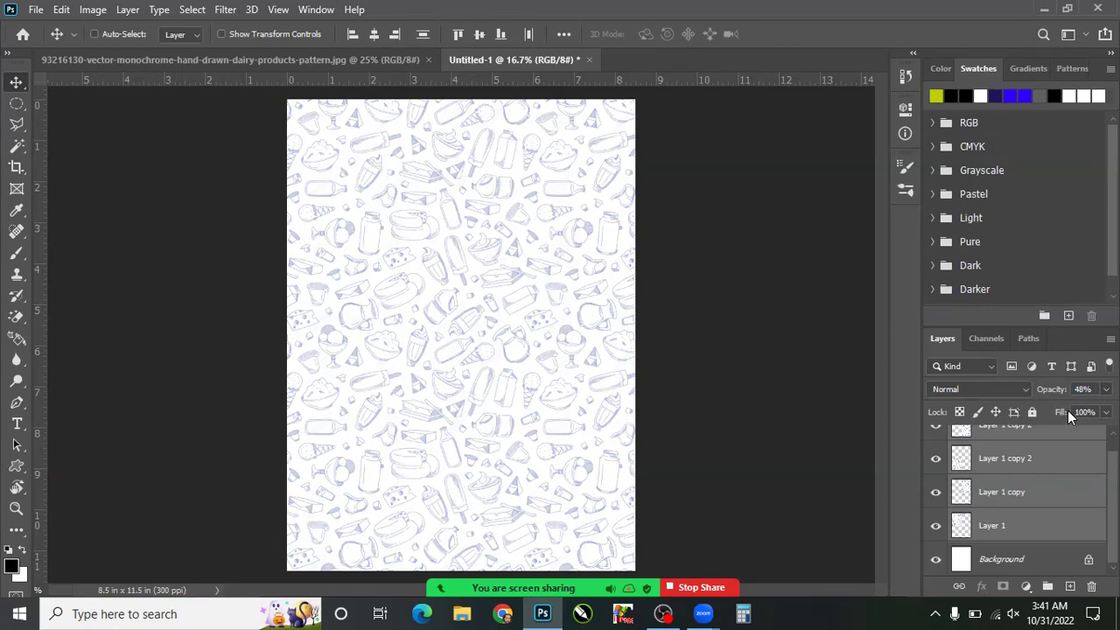
drag(1067, 409, 1107, 409)
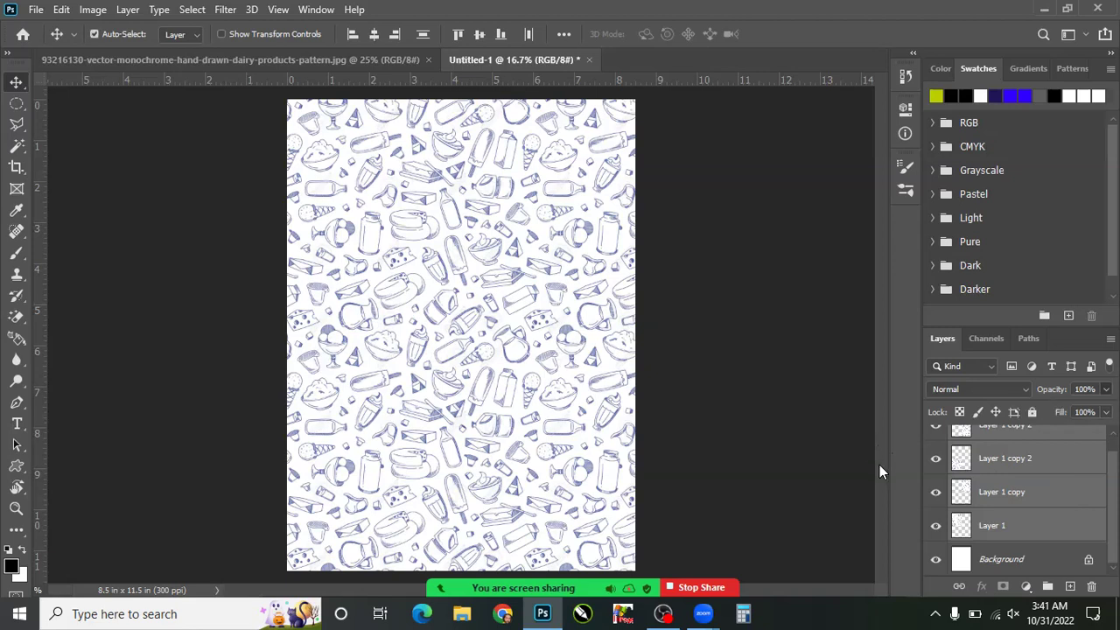
key(ctrl+e)
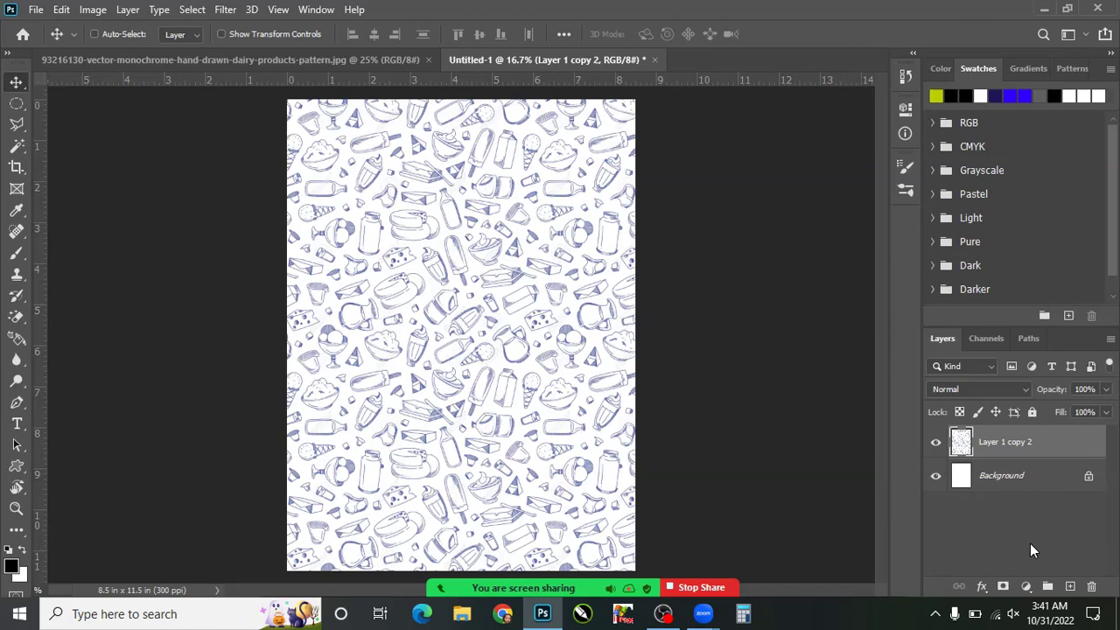
key(ctrl+z)
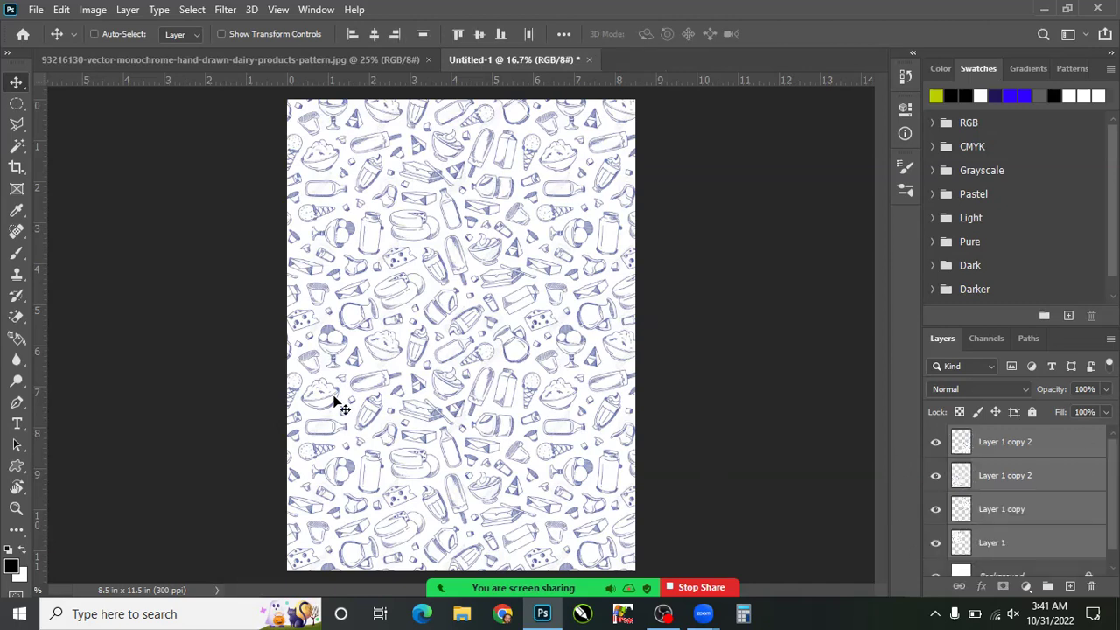
Step: Select Layer 1 from the page's upper-left tile, and list the layers under the lower-right tile
right_click(354, 154)
click(376, 161)
drag(376, 161, 528, 470)
right_click(565, 439)
key(Escape)
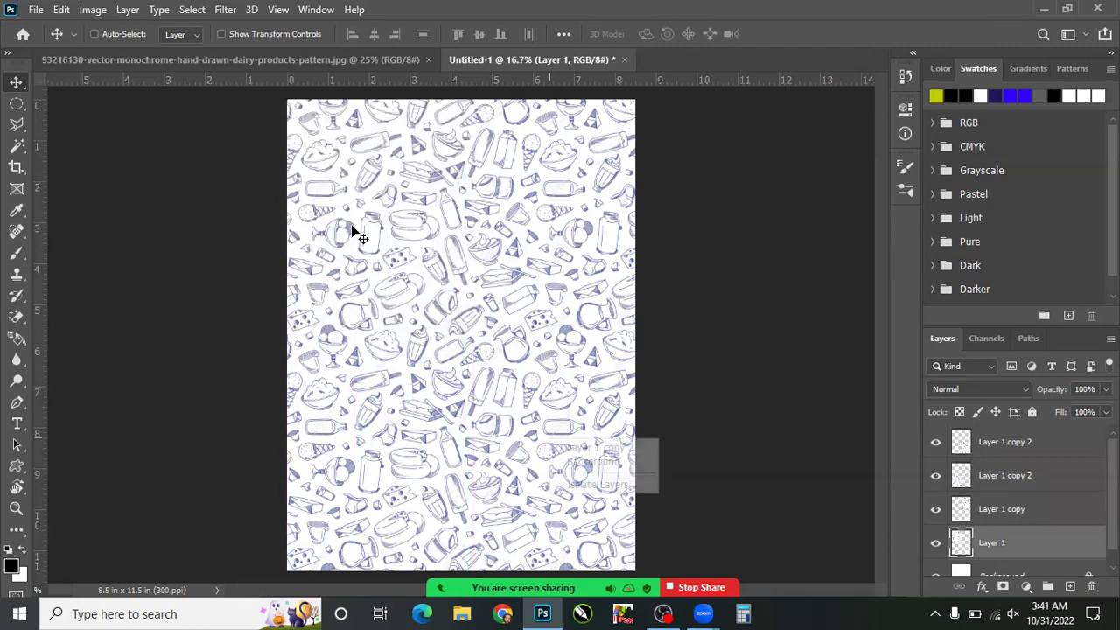
Step: Select the four pattern layers from Layer 1 copy 2 to Layer 1 and merge them into one layer
click(601, 448)
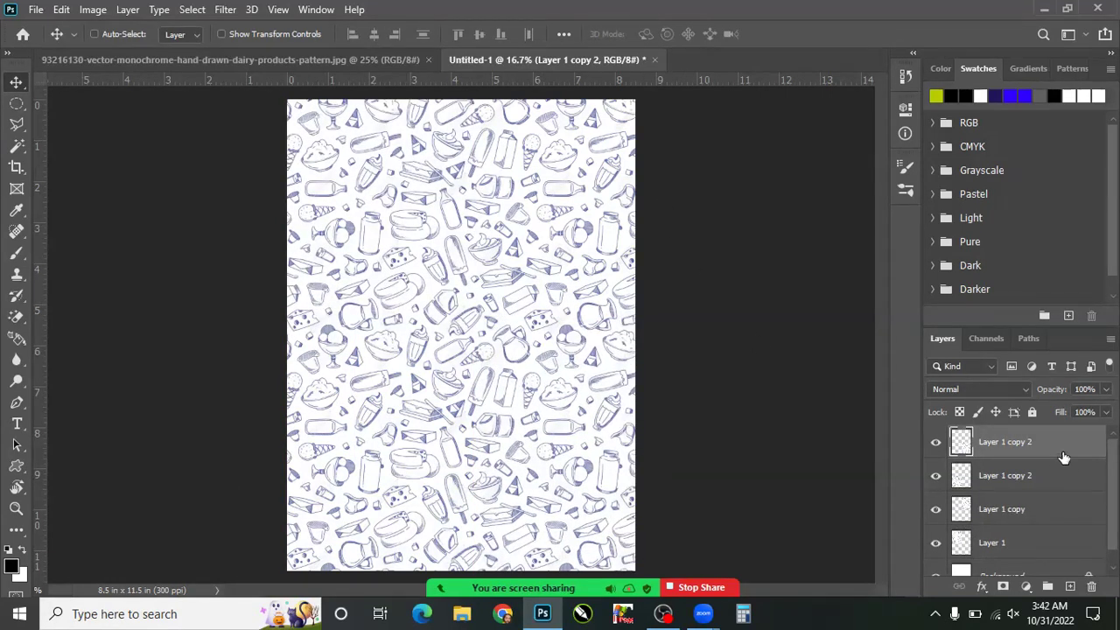
scroll(1061, 535, down, 1)
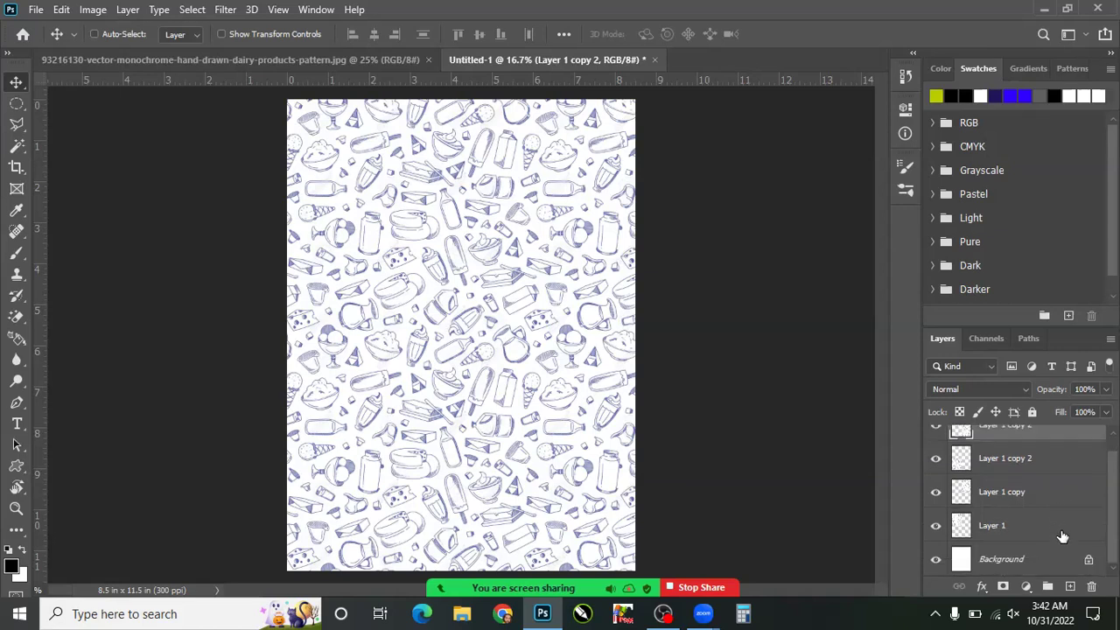
shift+click(1057, 539)
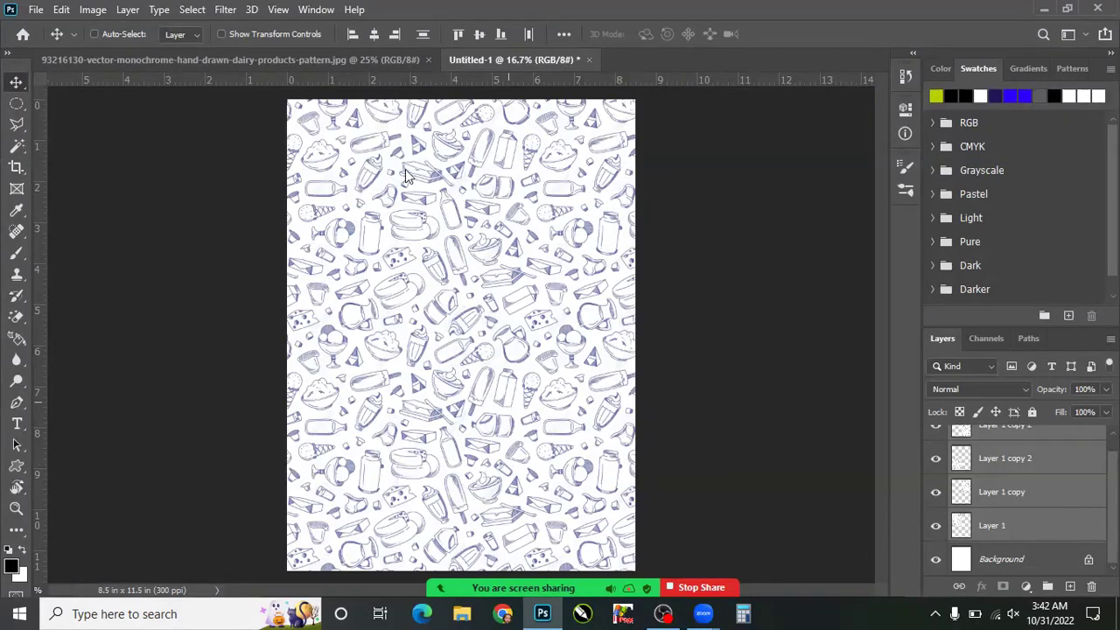
right_click(357, 149)
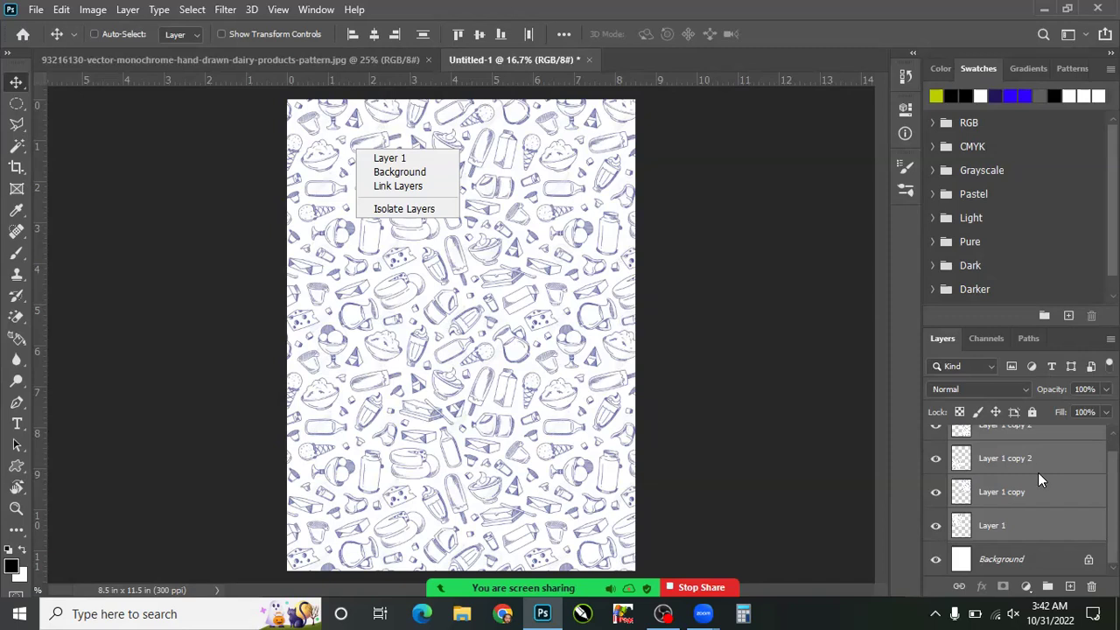
click(498, 343)
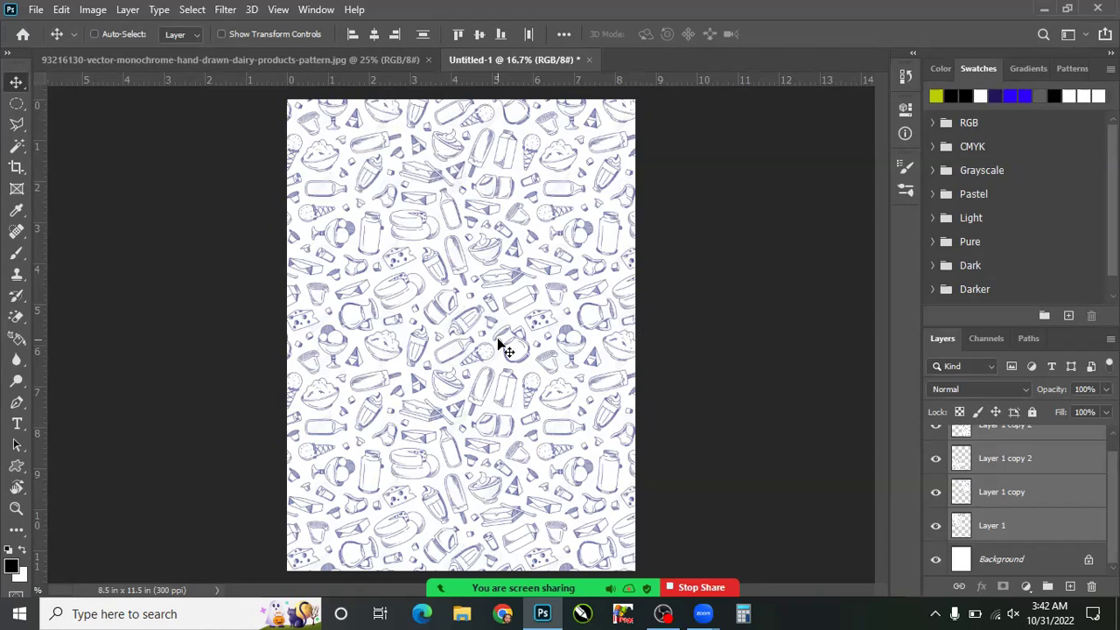
key(ctrl+e)
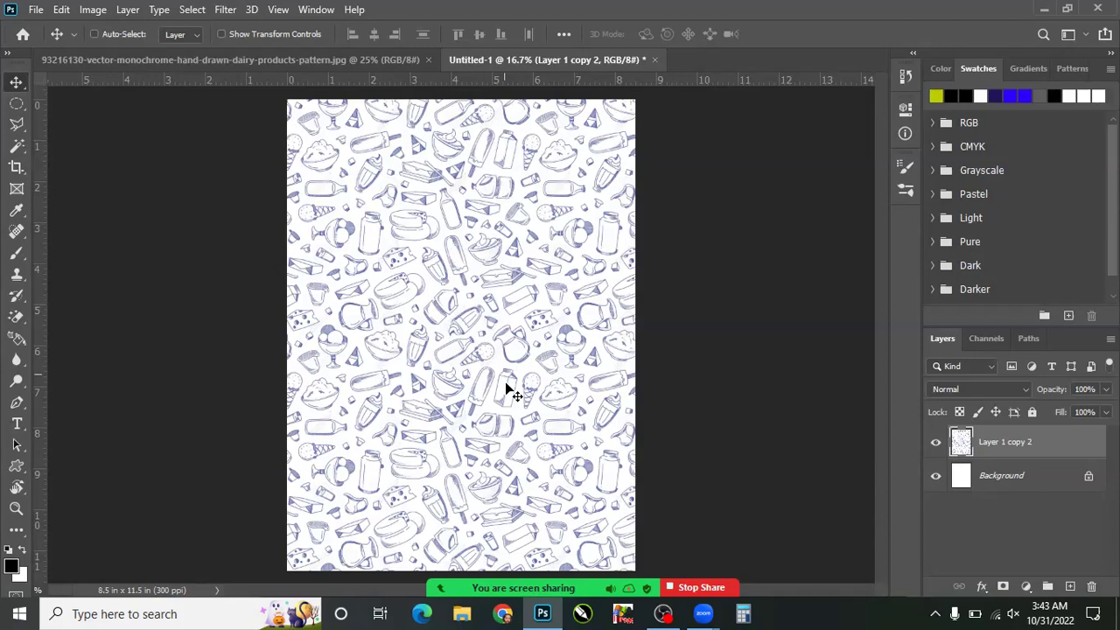
Step: Try moving the merged pattern layer across the page as a single piece, and undo the move
right_click(404, 191)
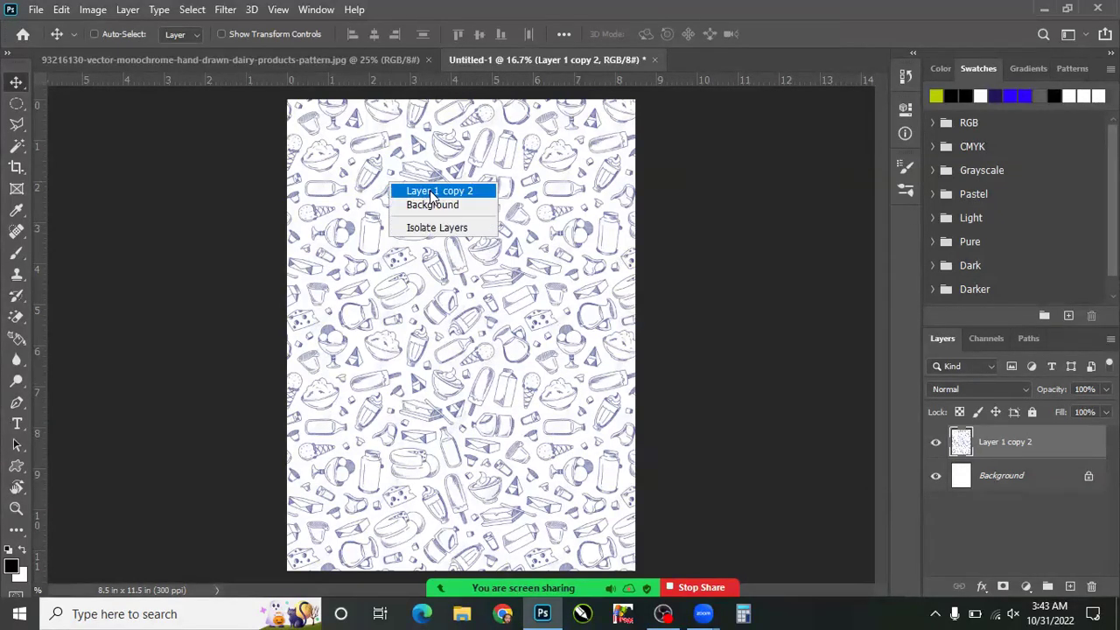
click(442, 210)
right_click(403, 190)
click(453, 197)
drag(481, 137, 493, 140)
key(ctrl+z)
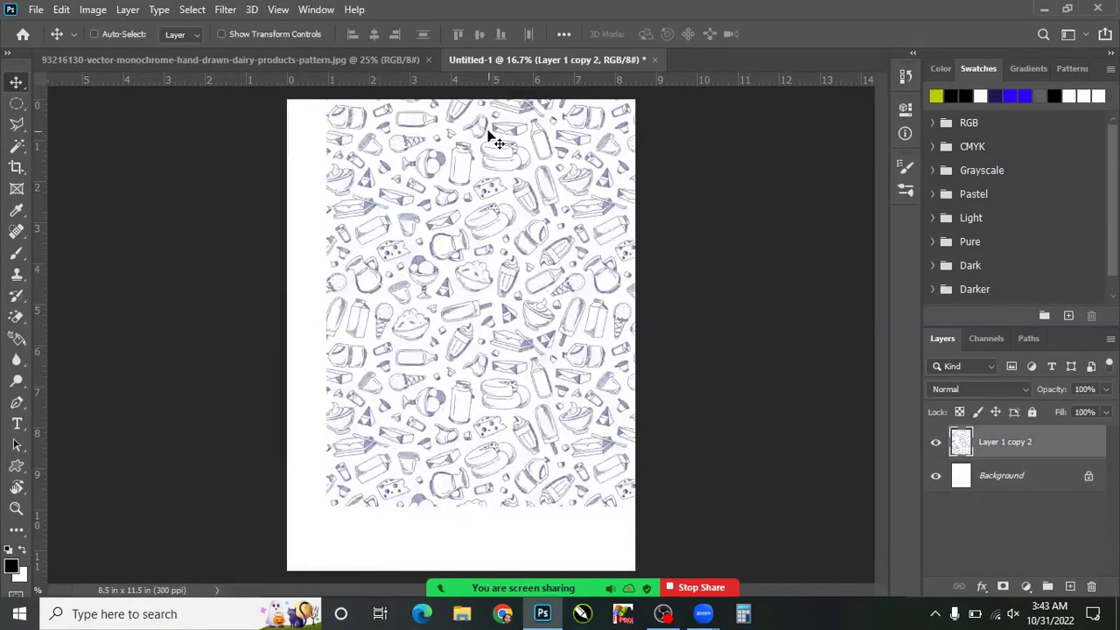
key(ctrl+z)
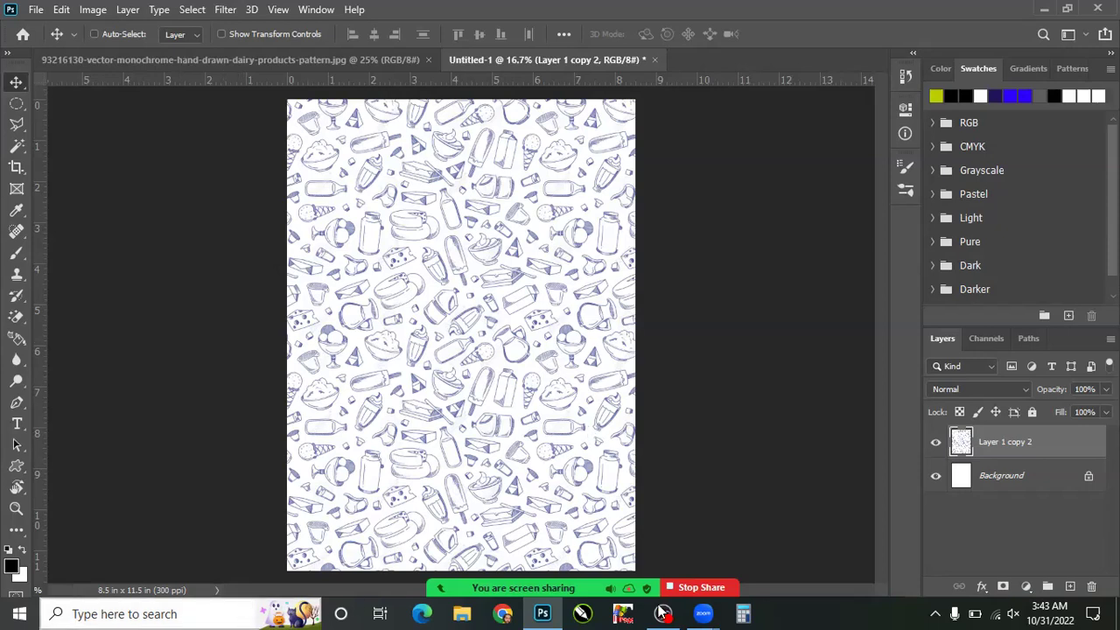
click(582, 613)
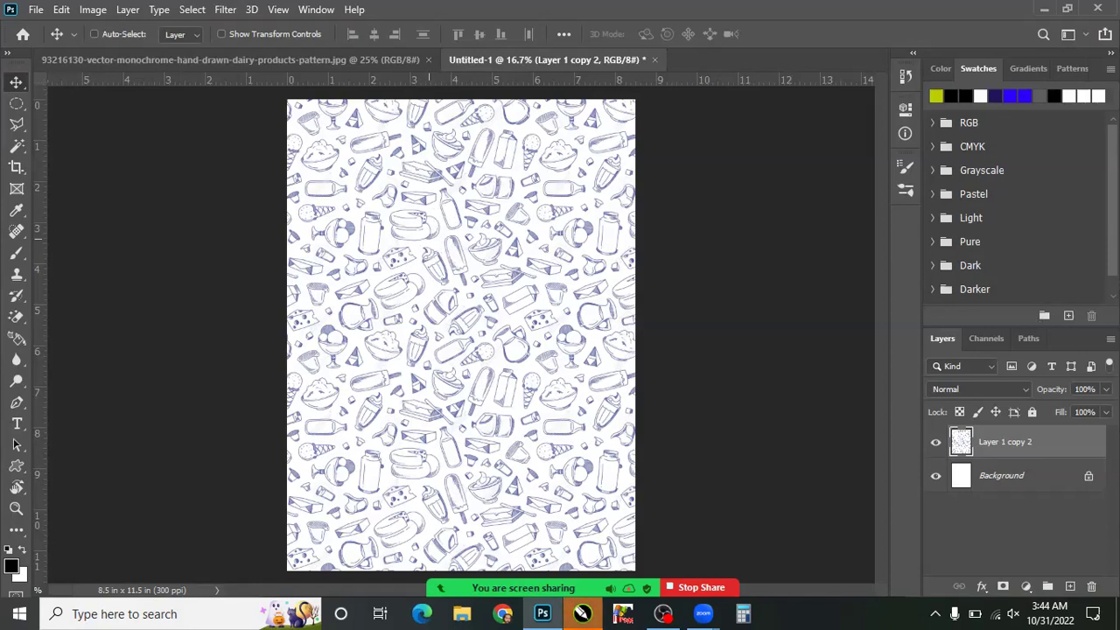
Step: Try 39% and 68% opacity on the merged pattern layer, and settle on 59%
click(1066, 411)
drag(1059, 410, 1064, 416)
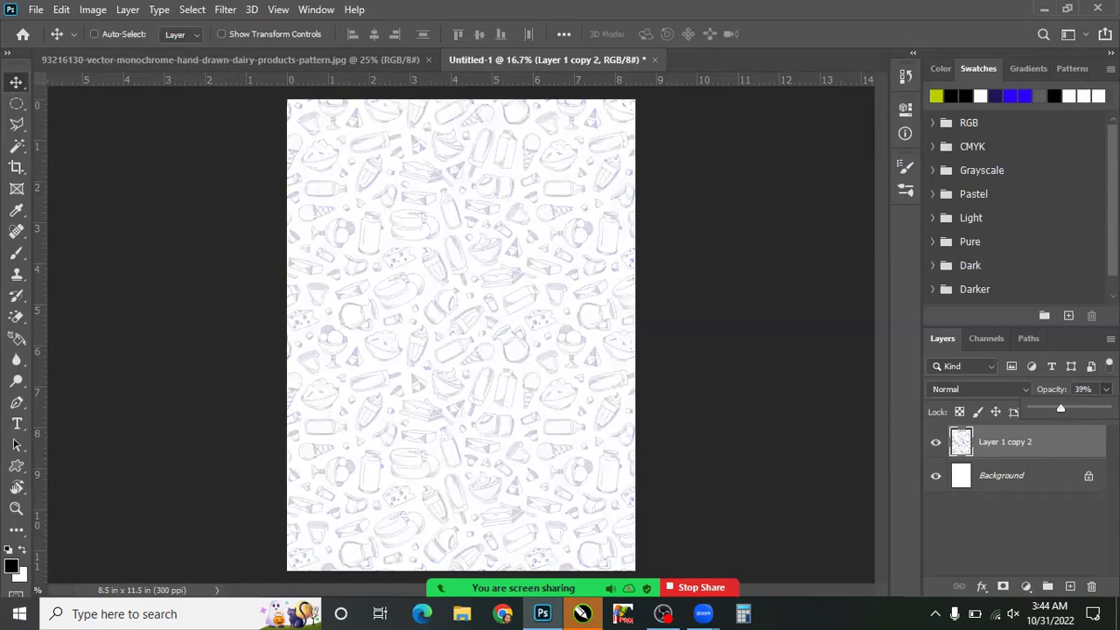
key(ctrl+z)
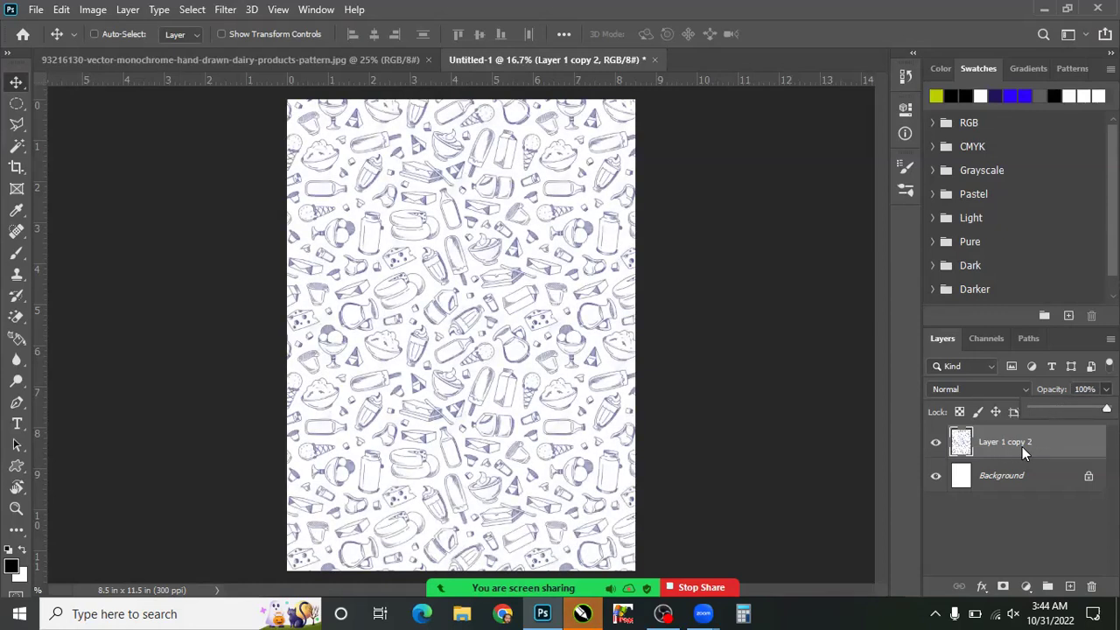
key(0)
key(0)
key(4)
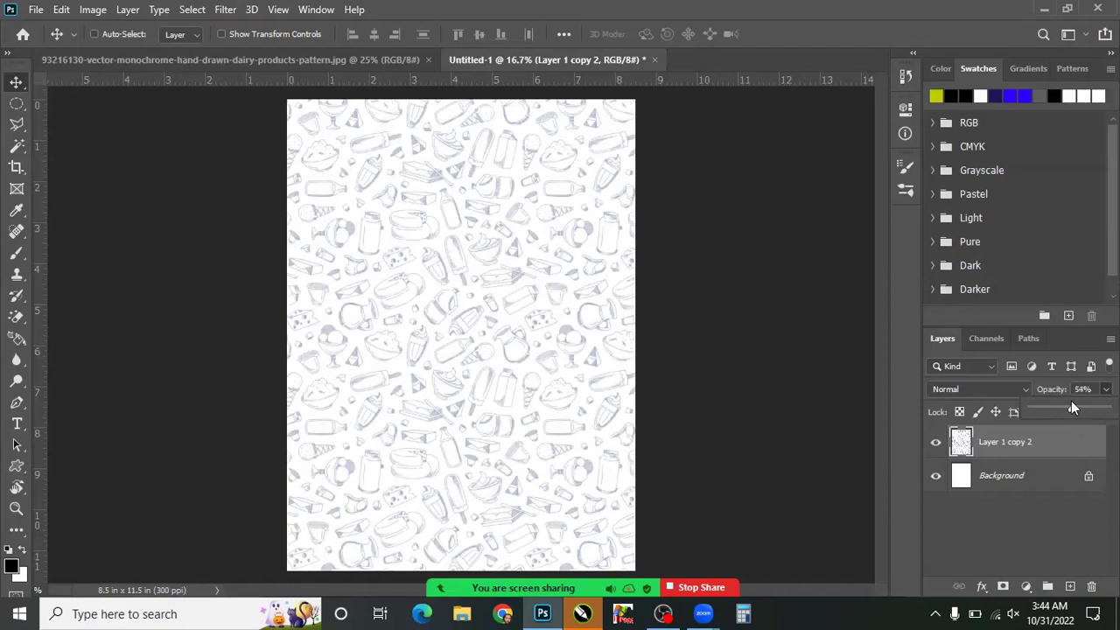
drag(1068, 409, 1083, 409)
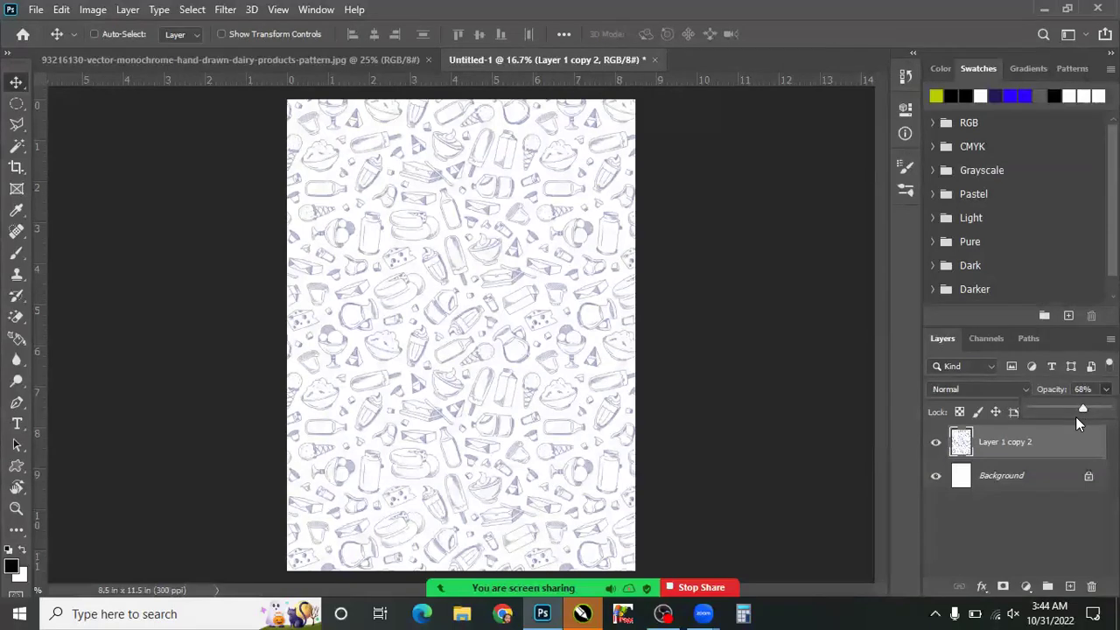
click(1075, 414)
scroll(385, 338, up, 5)
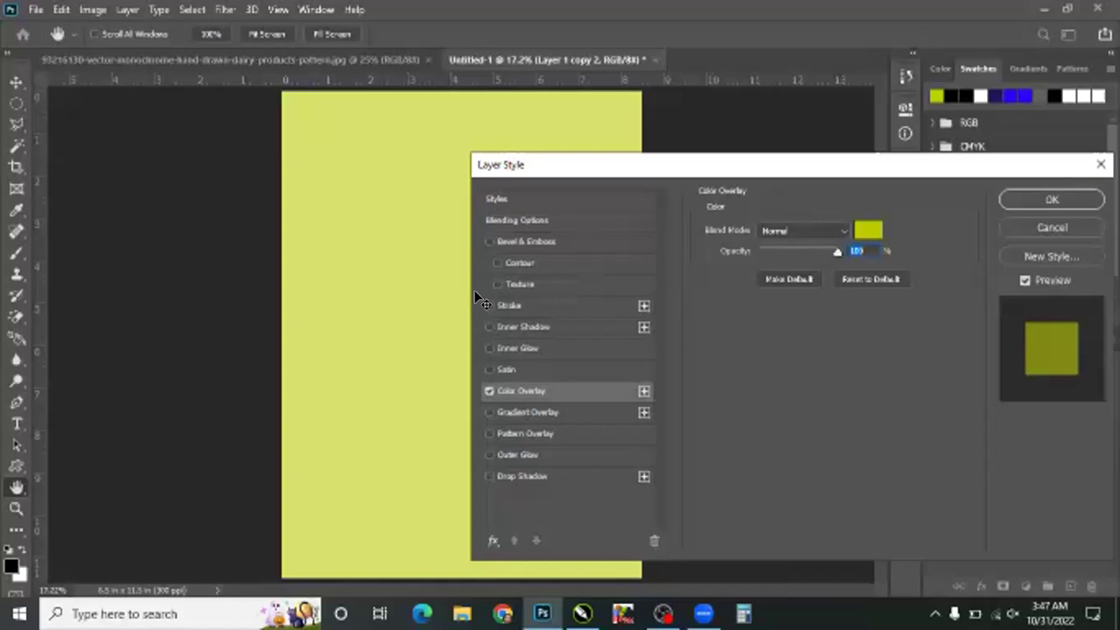
Step: Cancel the lime Color Overlay on the pattern layer, and list the layers under the middle of the page
key(Escape)
right_click(475, 253)
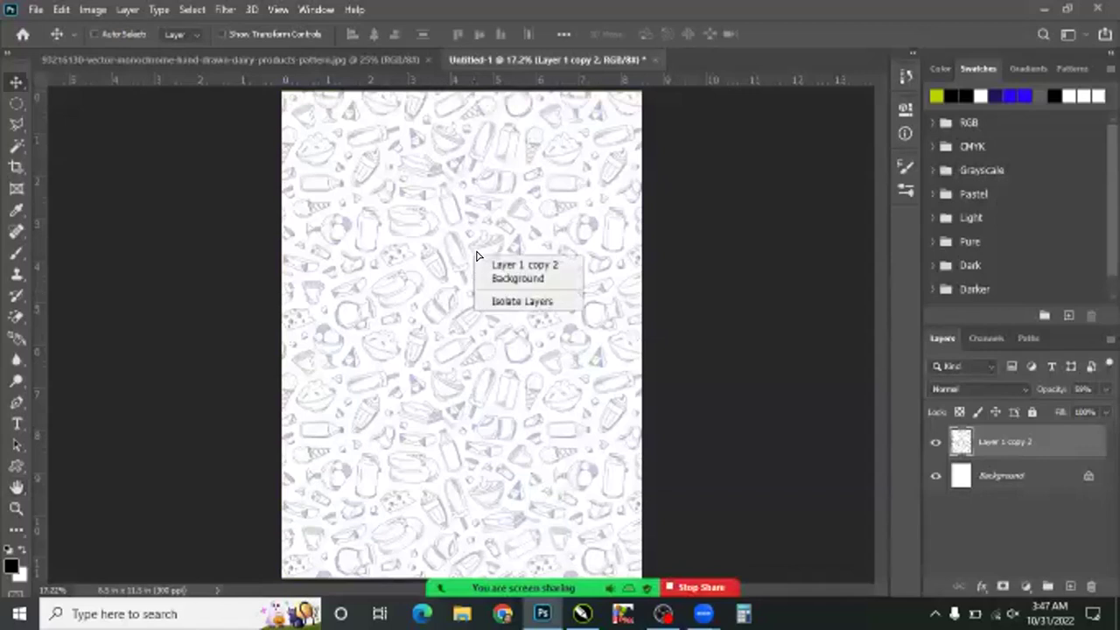
click(503, 256)
drag(503, 256, 367, 267)
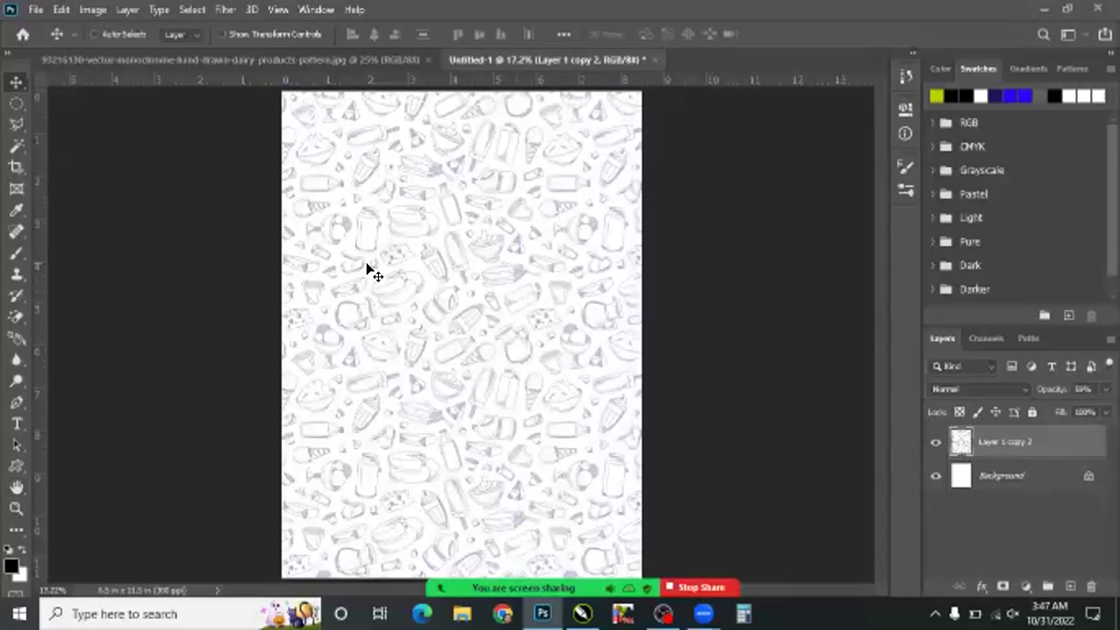
Step: Remove the white fill from the merged pattern layer with the Magic Eraser, leaving only the line drawings
key(w)
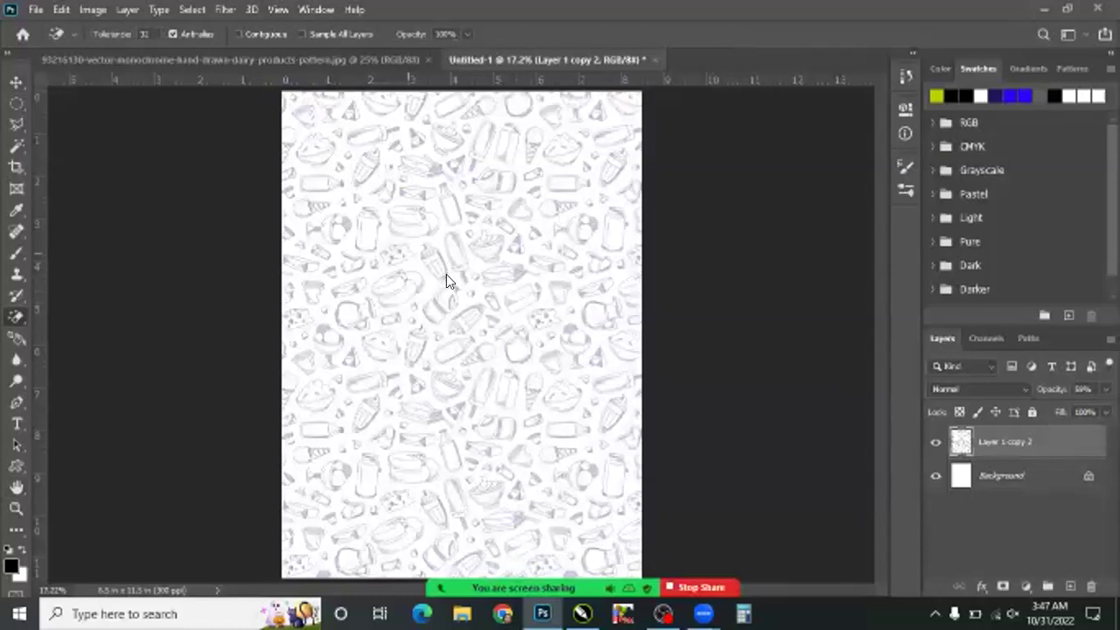
key(super)
key(super)
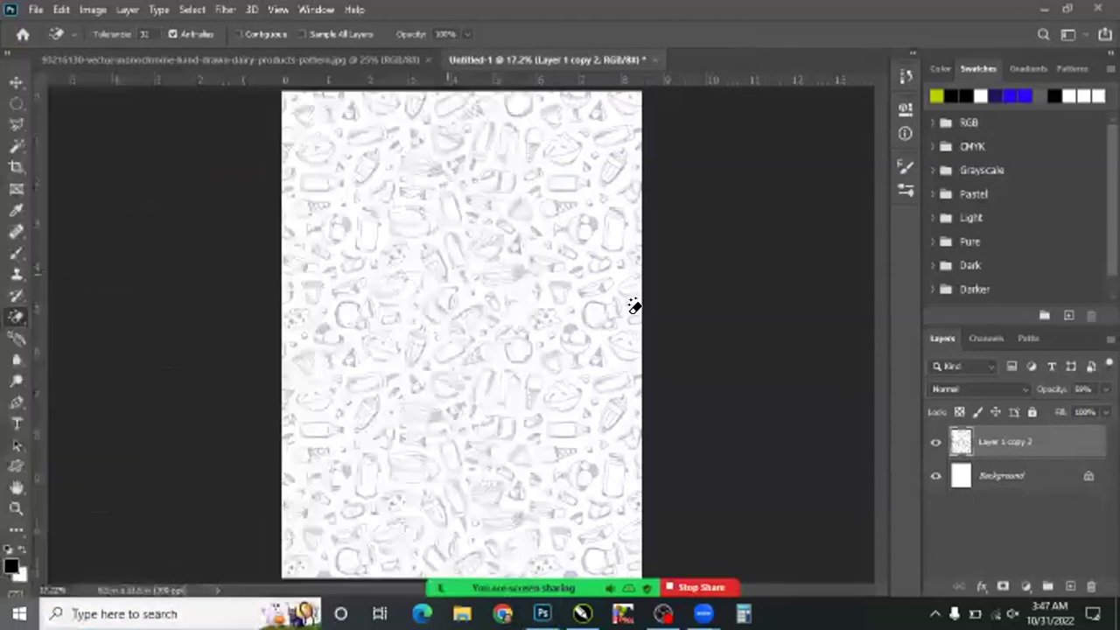
key(z)
drag(515, 367, 500, 250)
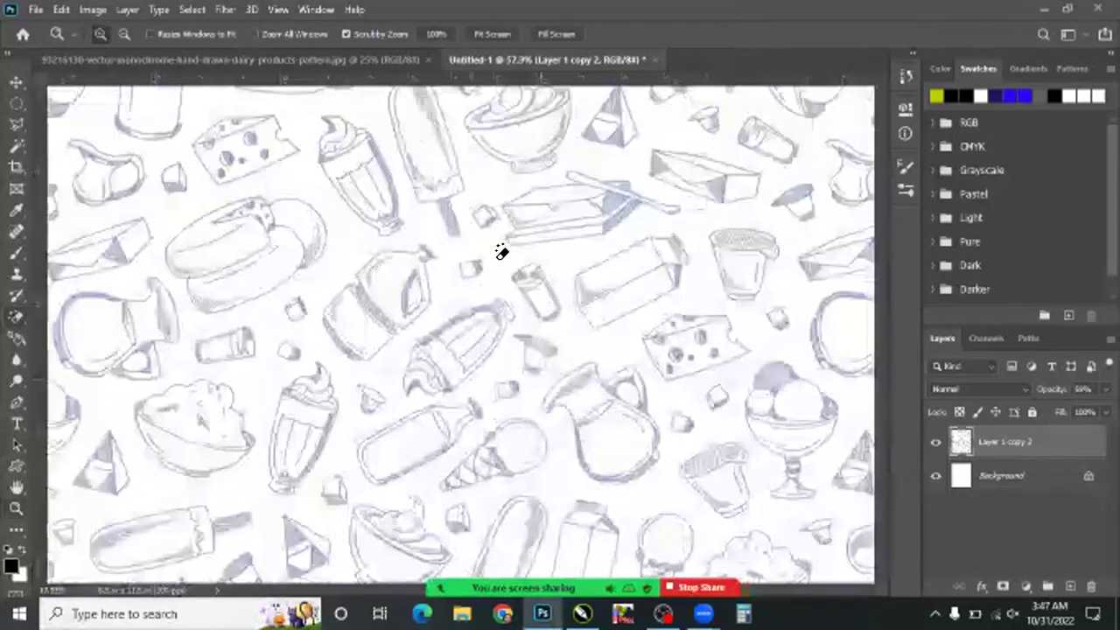
key(w)
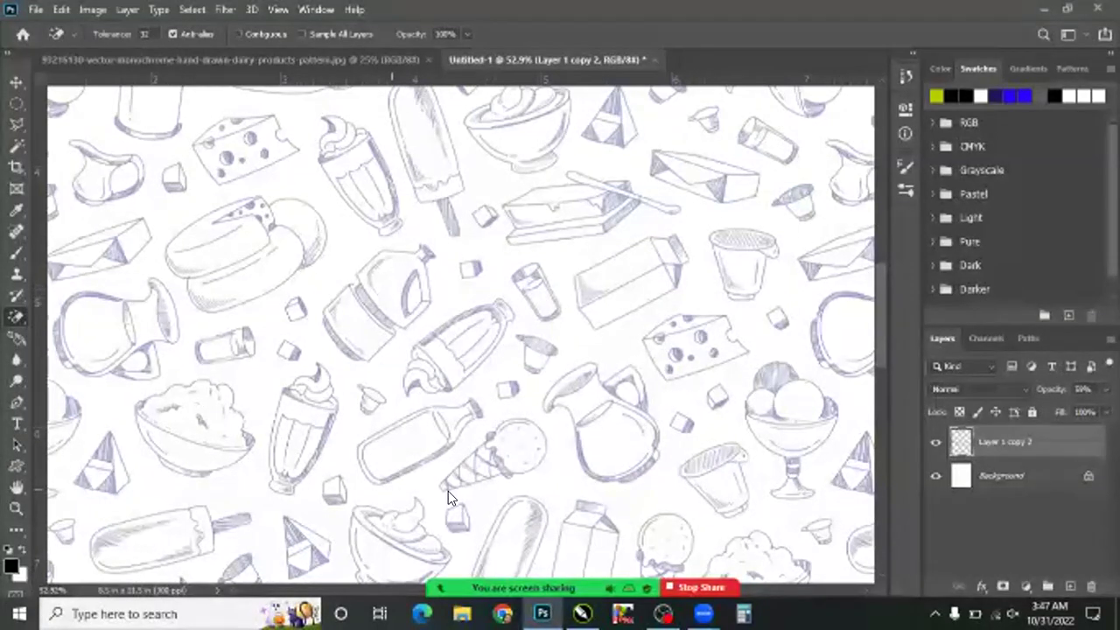
Step: Try a dark red #790003 Color Overlay on the pattern layer, and cancel the layer style
double_click(1032, 442)
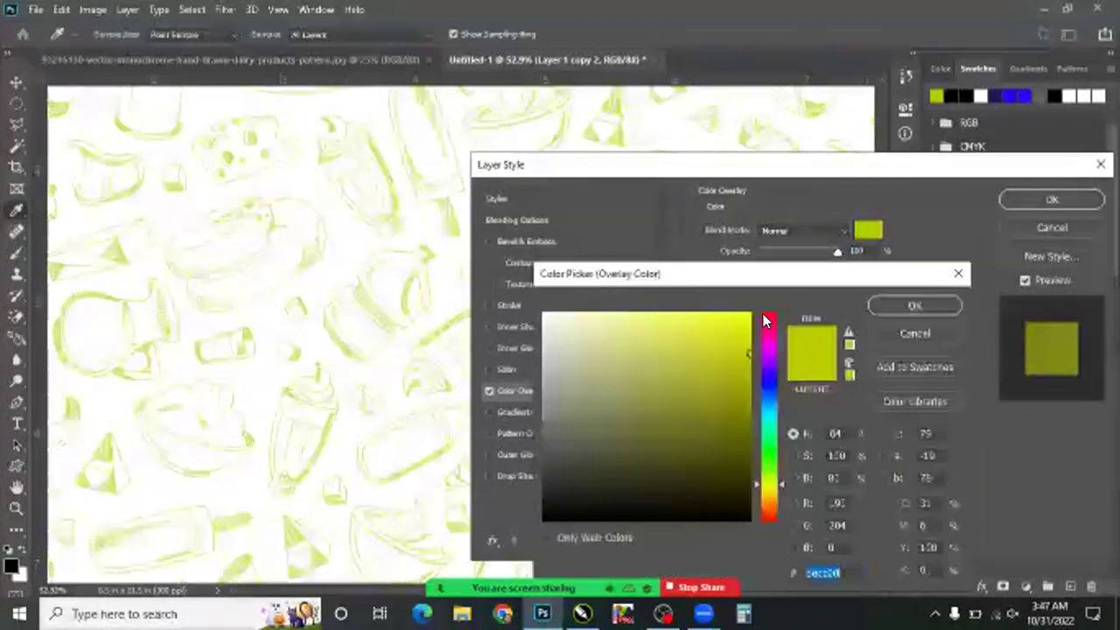
click(762, 312)
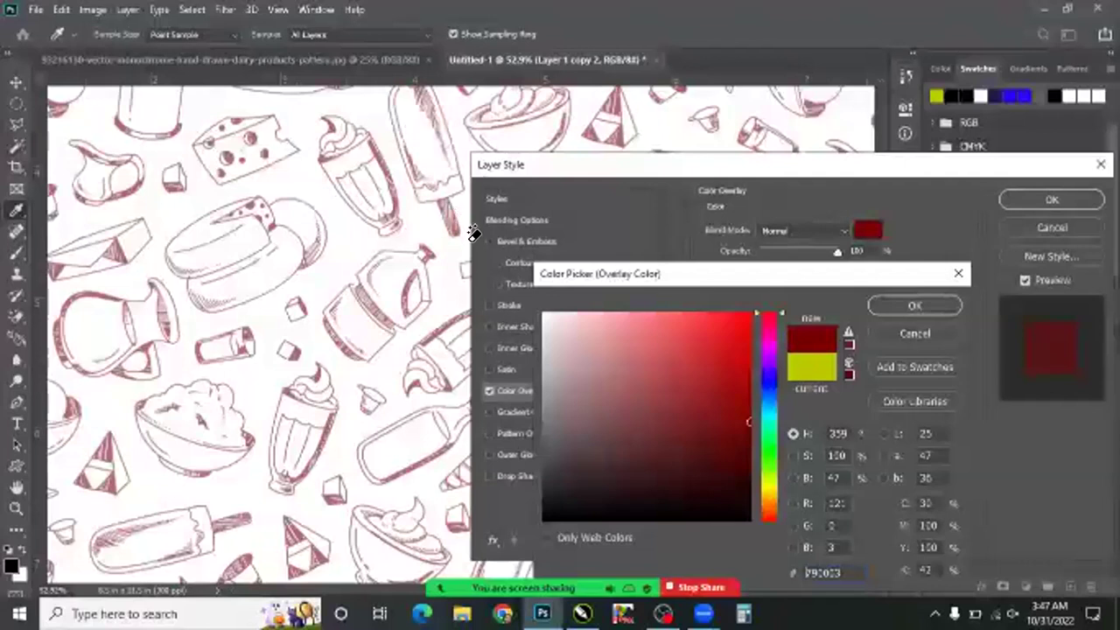
key(h)
key(Escape)
key(Escape)
Step: Try selecting the matching pattern areas with the Magic Wand at tolerance 32, non-contiguous, and deselect them
key(w)
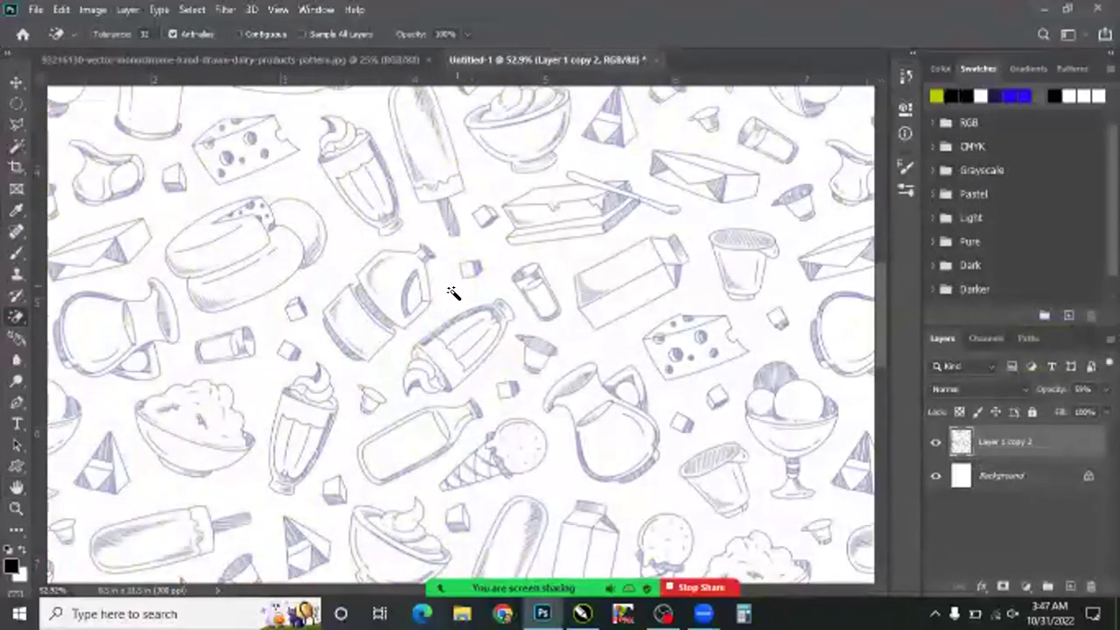
key(v)
key(w)
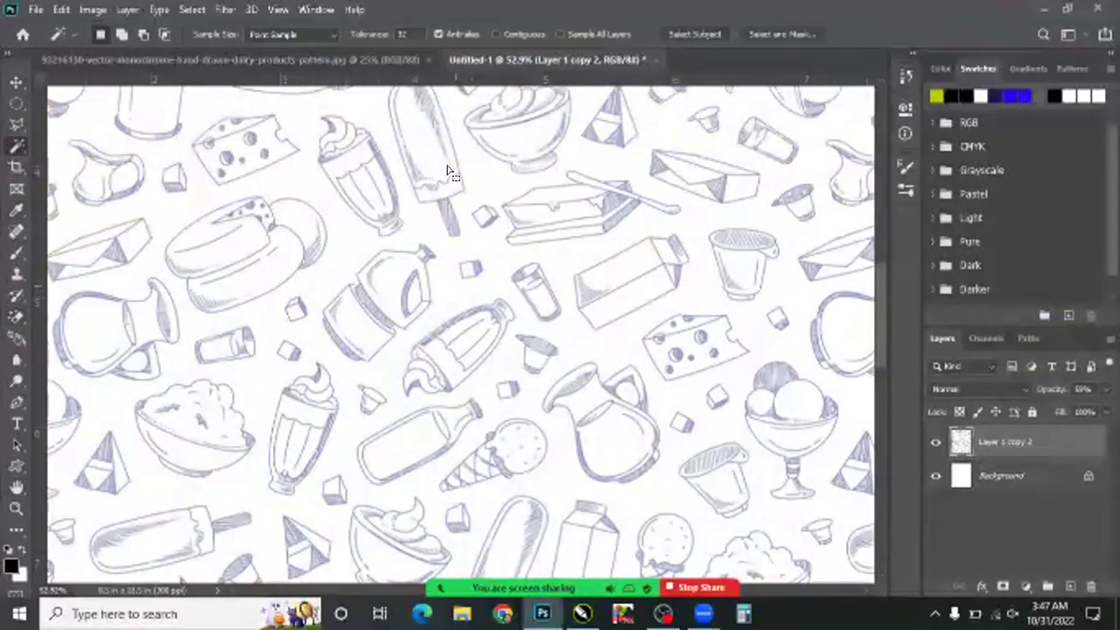
click(447, 324)
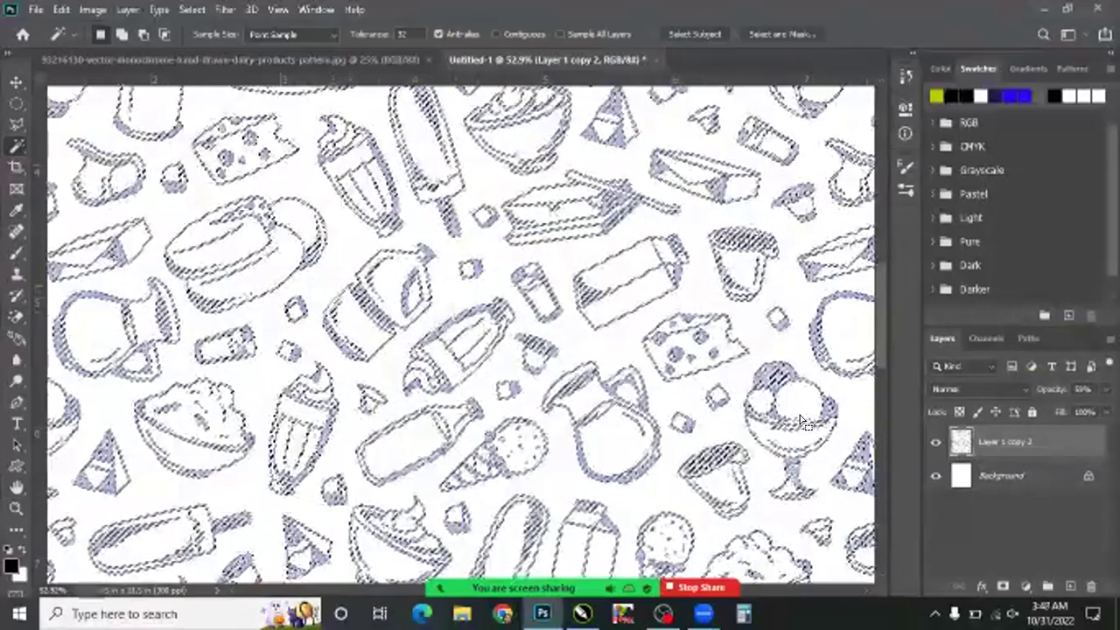
key(super+s)
key(Escape)
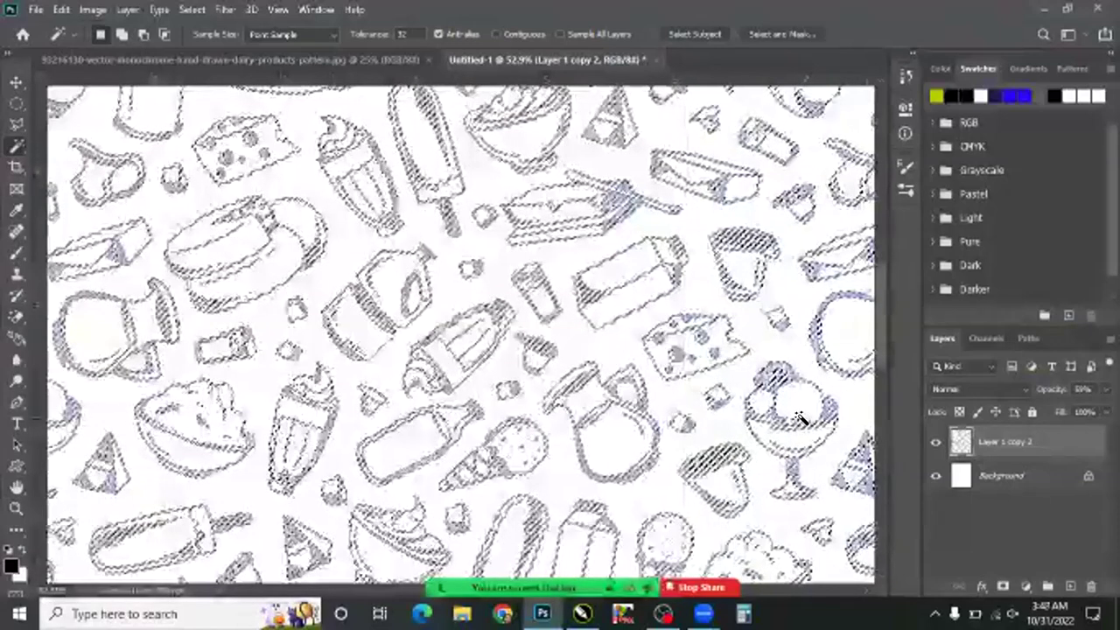
key(ctrl+d)
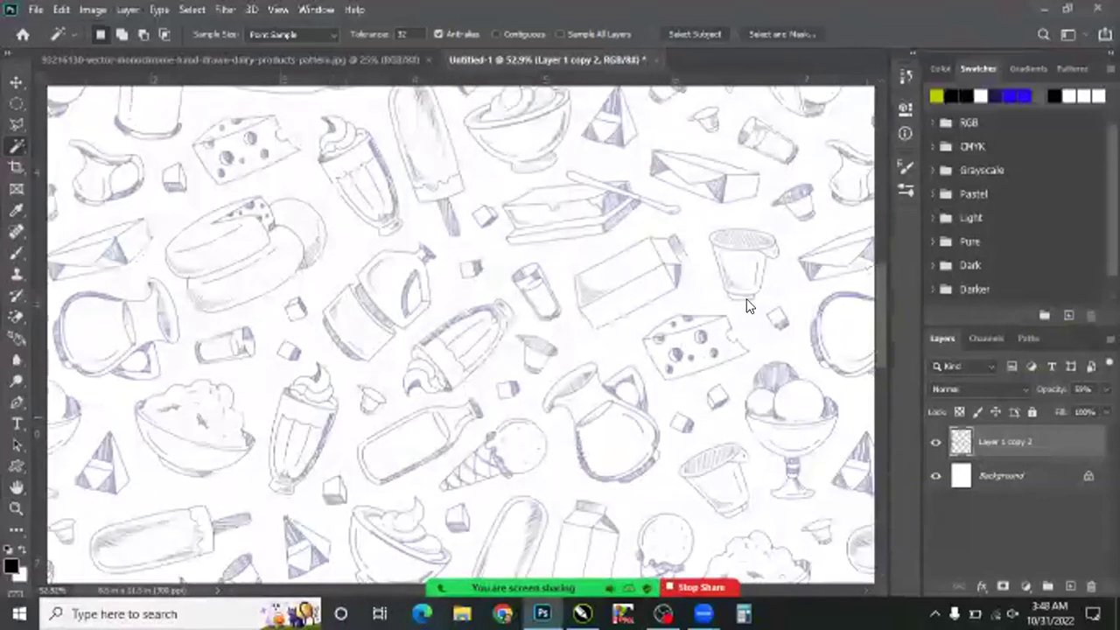
Step: Preview the lime Color Overlay on the pattern layer, cancel it, and activate the Magic Eraser
key(alt+l)
key(y)
key(v)
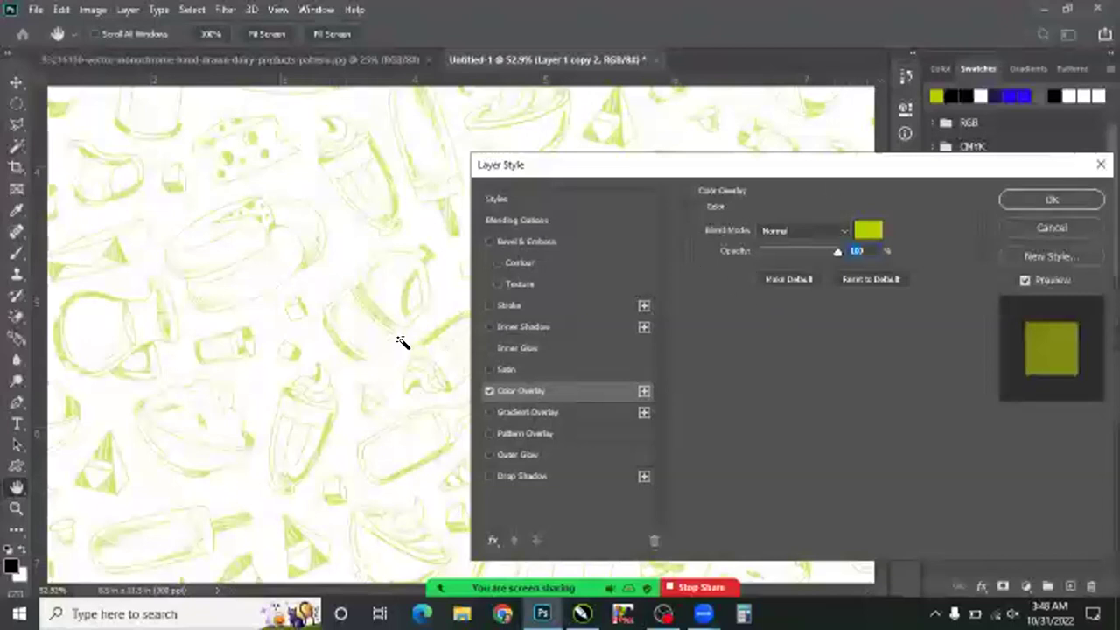
key(Escape)
key(w)
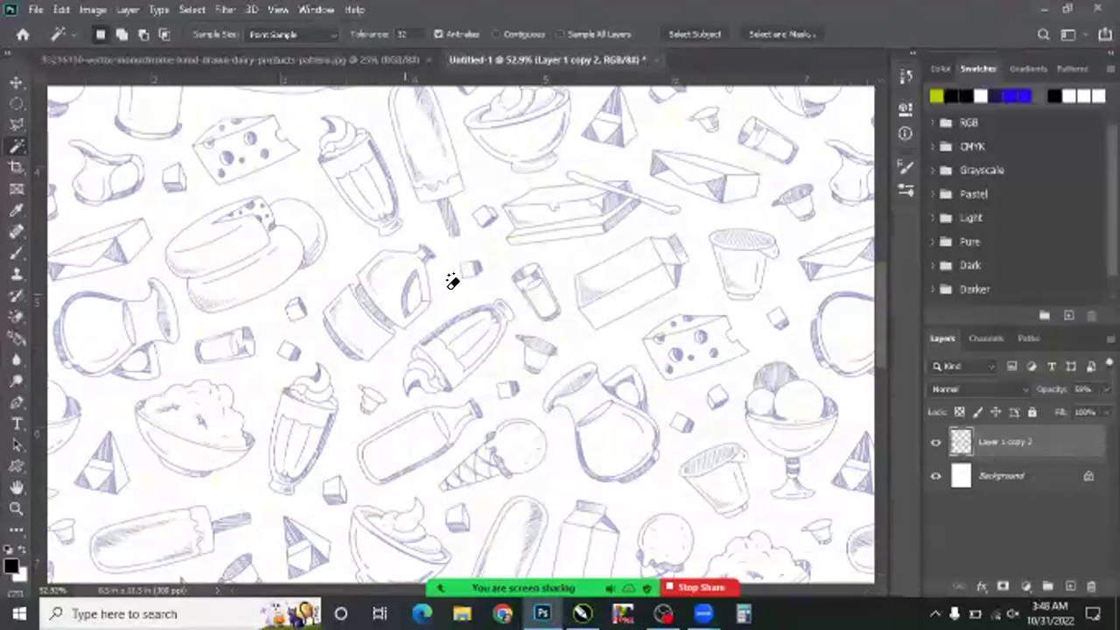
key(e)
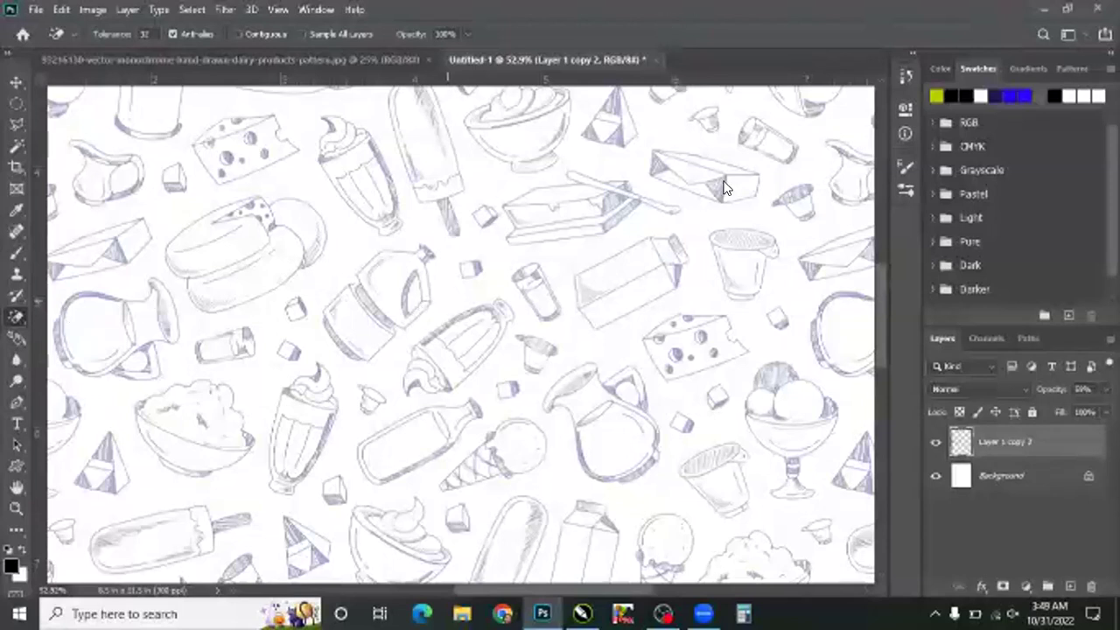
Step: Look into the pic folder, return to the Desktop, and open white-logo.png
key(ctrl+o)
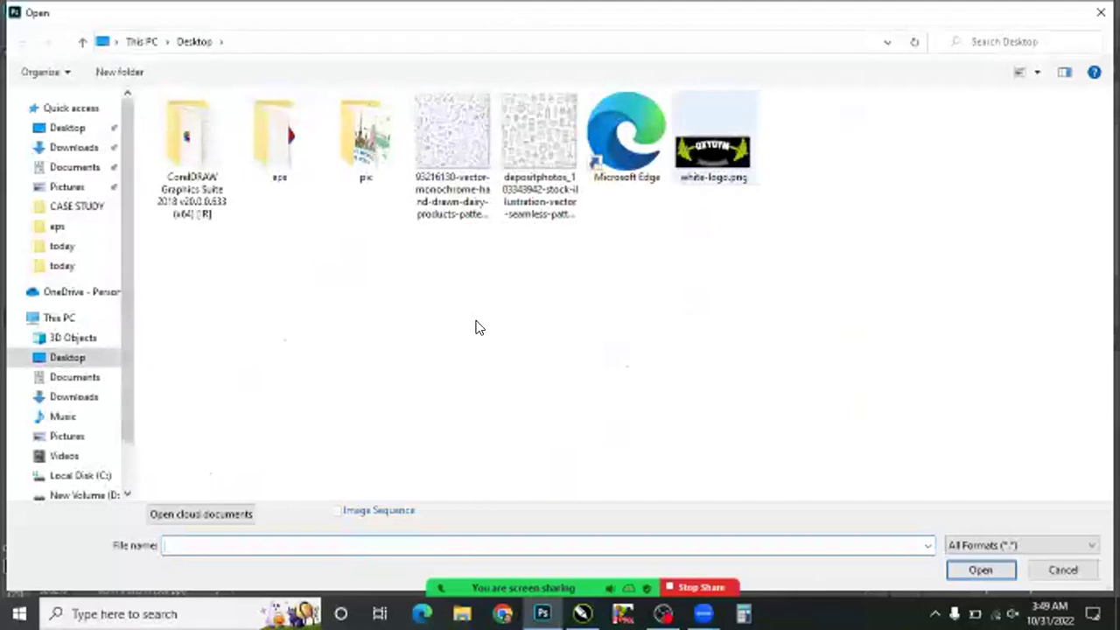
text(pic)
key(Return)
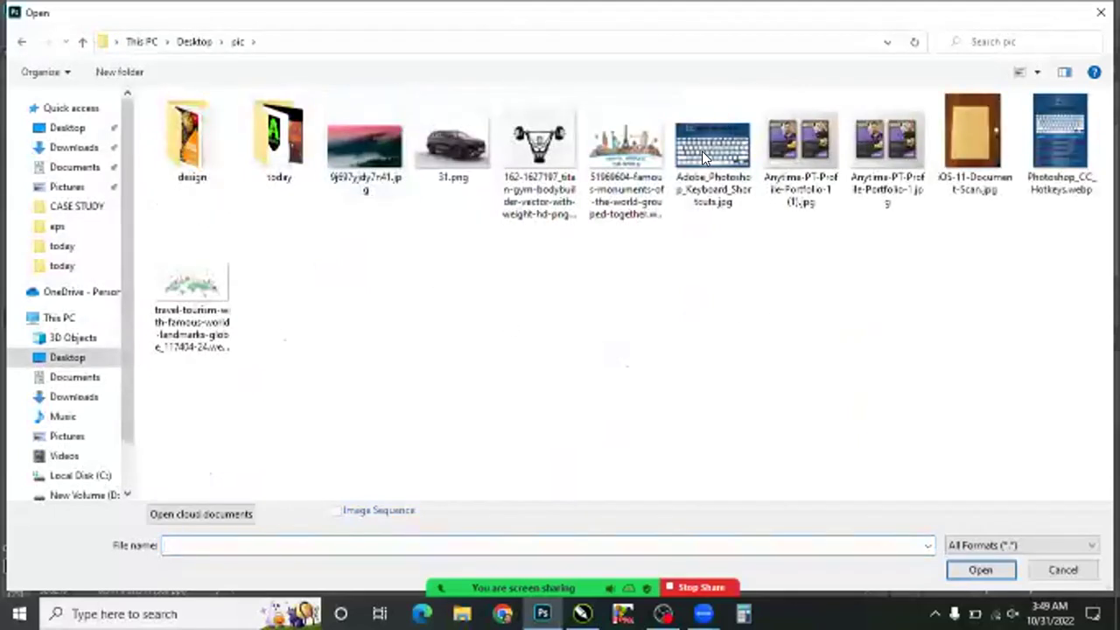
key(BackSpace)
key(w)
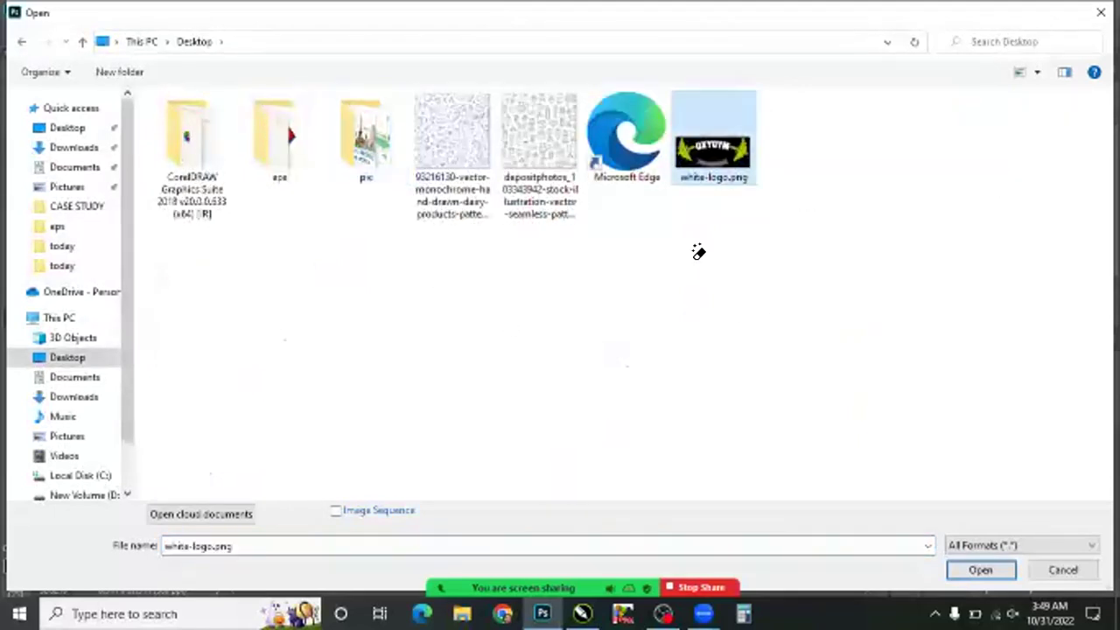
key(Return)
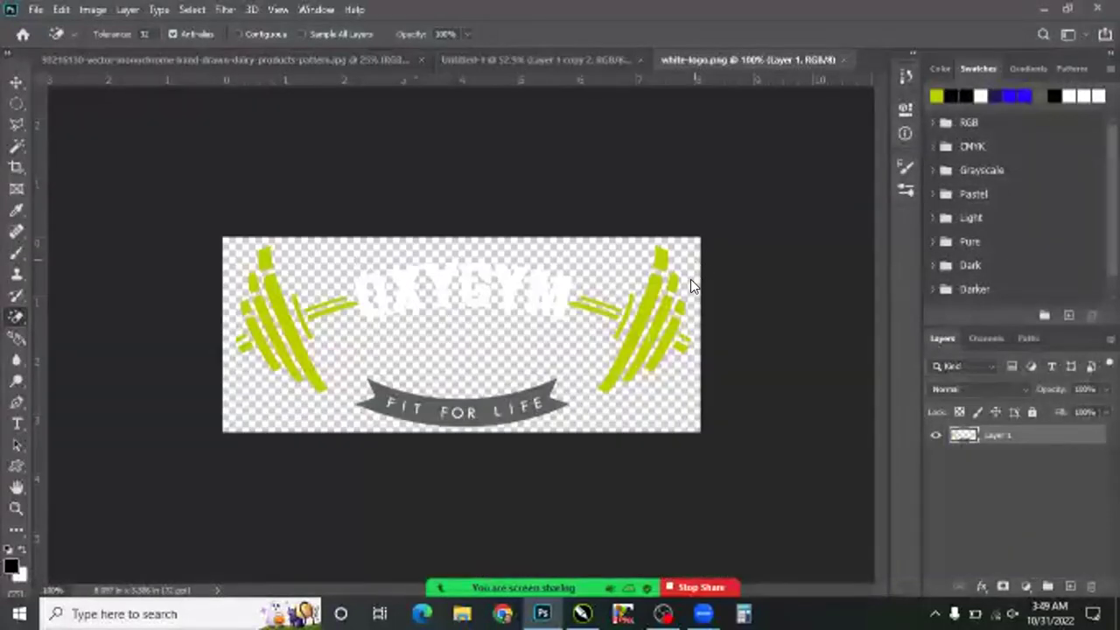
Step: Close the white logo and open the green-and-black Aikaro logo JPG from the Desktop's pic/today folder
key(ctrl+w)
key(ctrl+o)
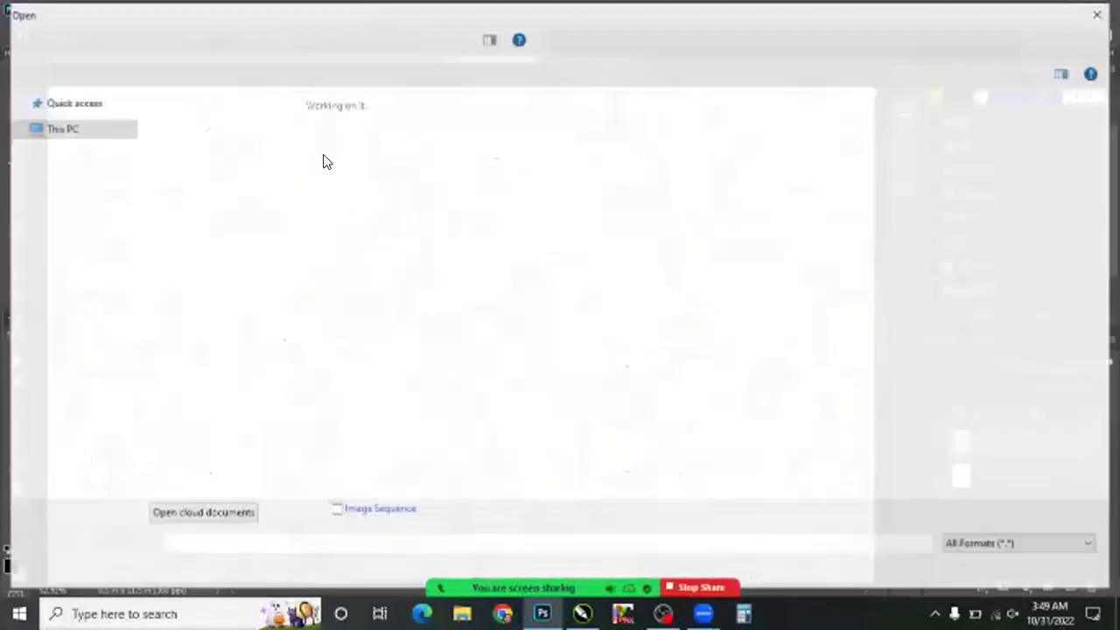
double_click(366, 136)
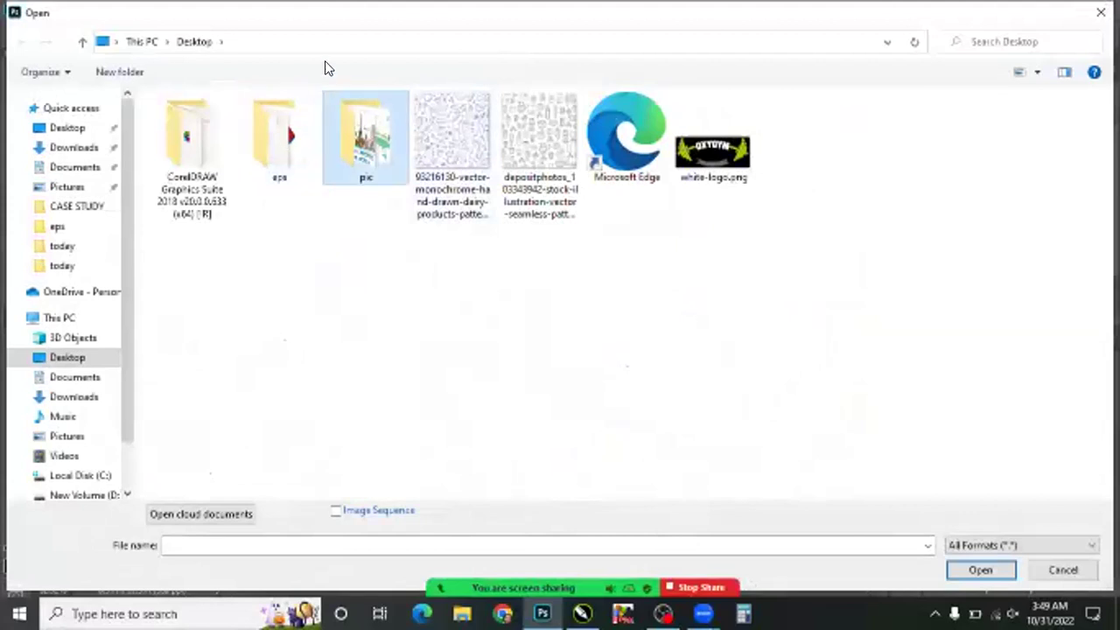
key(BackSpace)
key(Return)
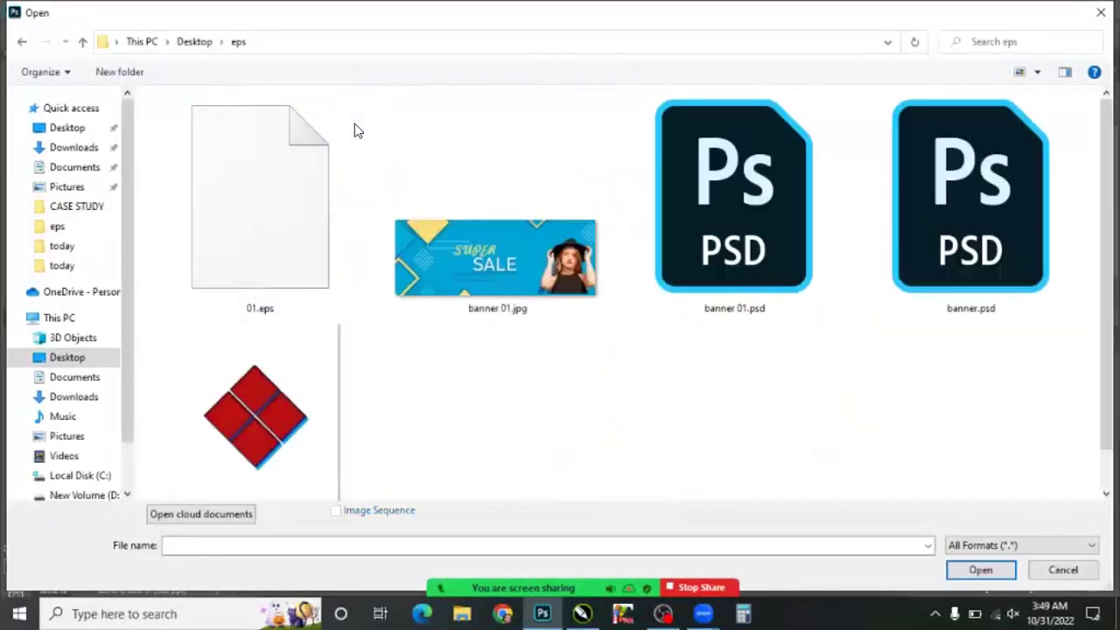
key(BackSpace)
double_click(326, 169)
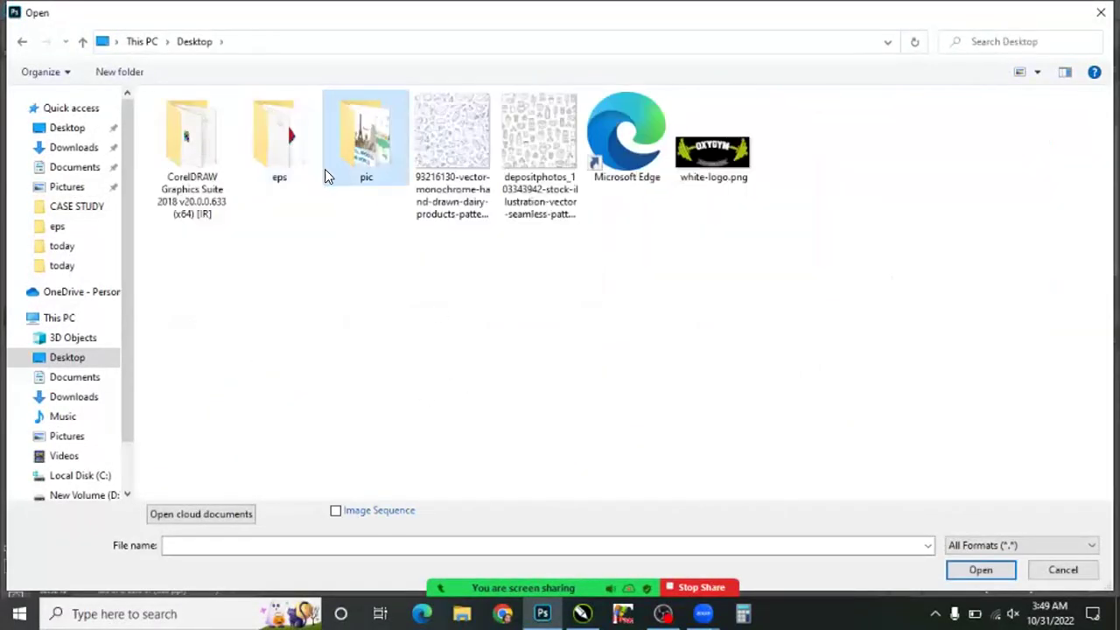
key(Left)
key(Return)
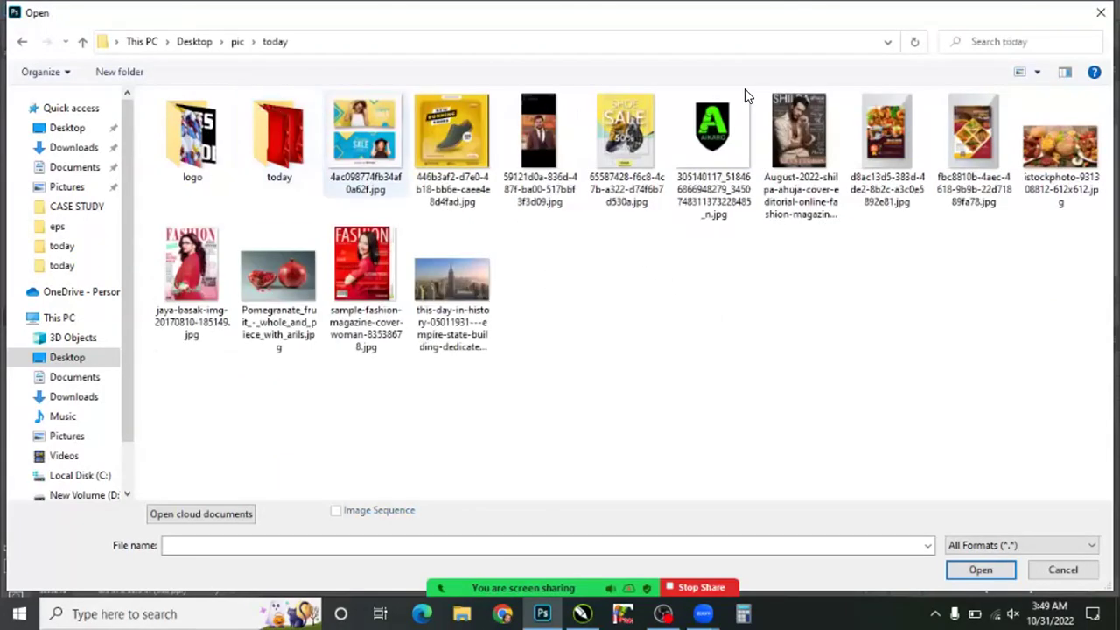
key(3)
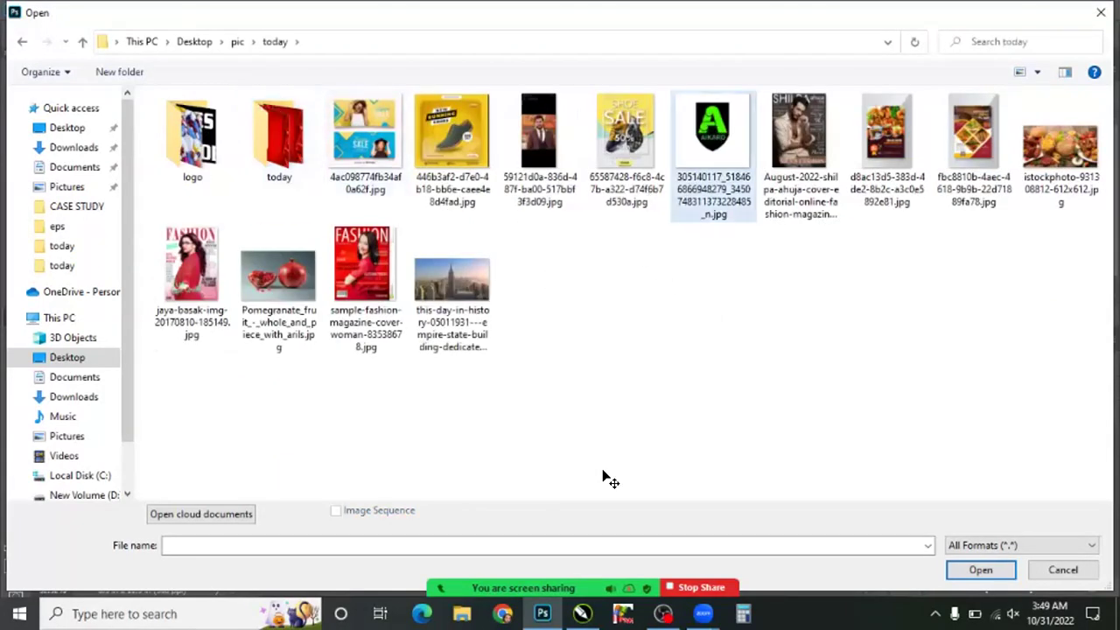
key(Return)
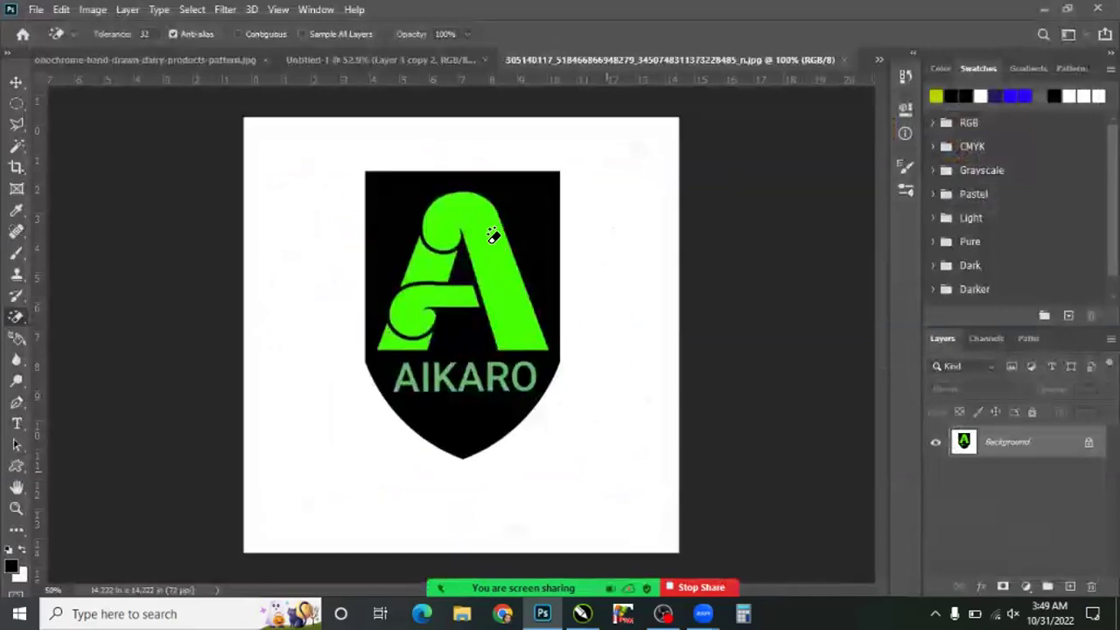
Step: Try erasing the green letter, black shield, AIKARO text and white background with the non-contiguous Magic Eraser at tolerance 32, and undo the erasures
key(ctrl+0)
key(Tab)
key(Tab)
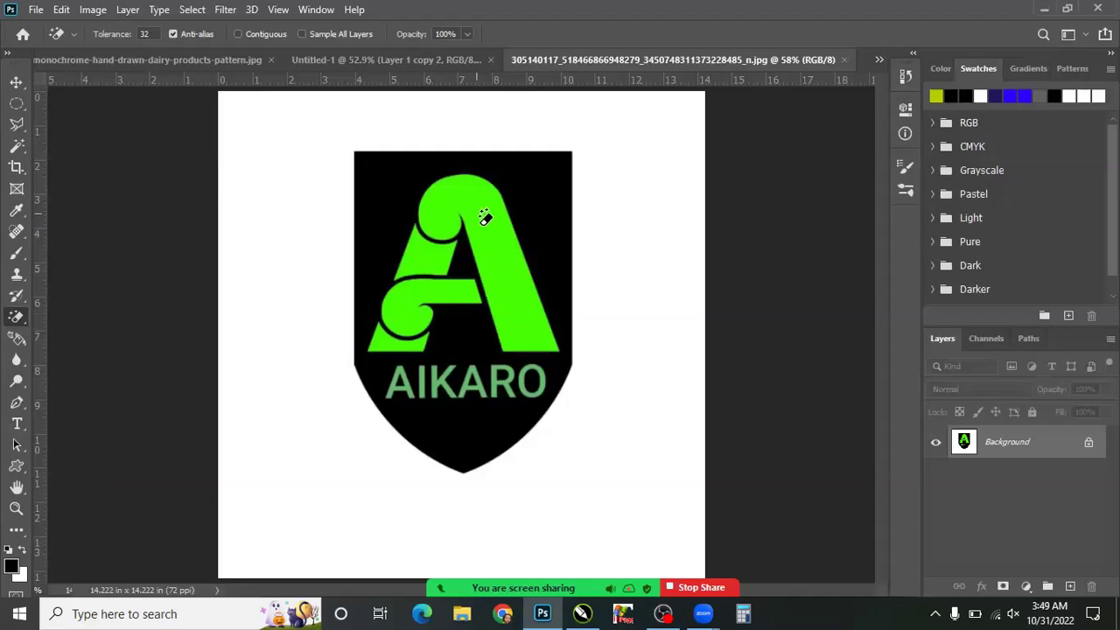
click(496, 245)
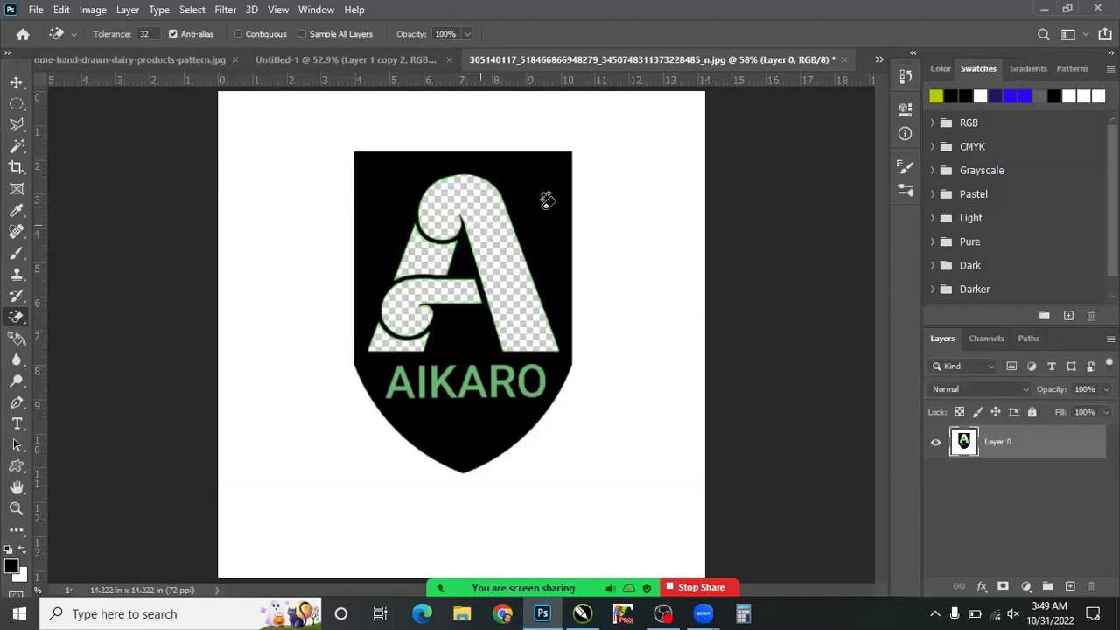
click(477, 360)
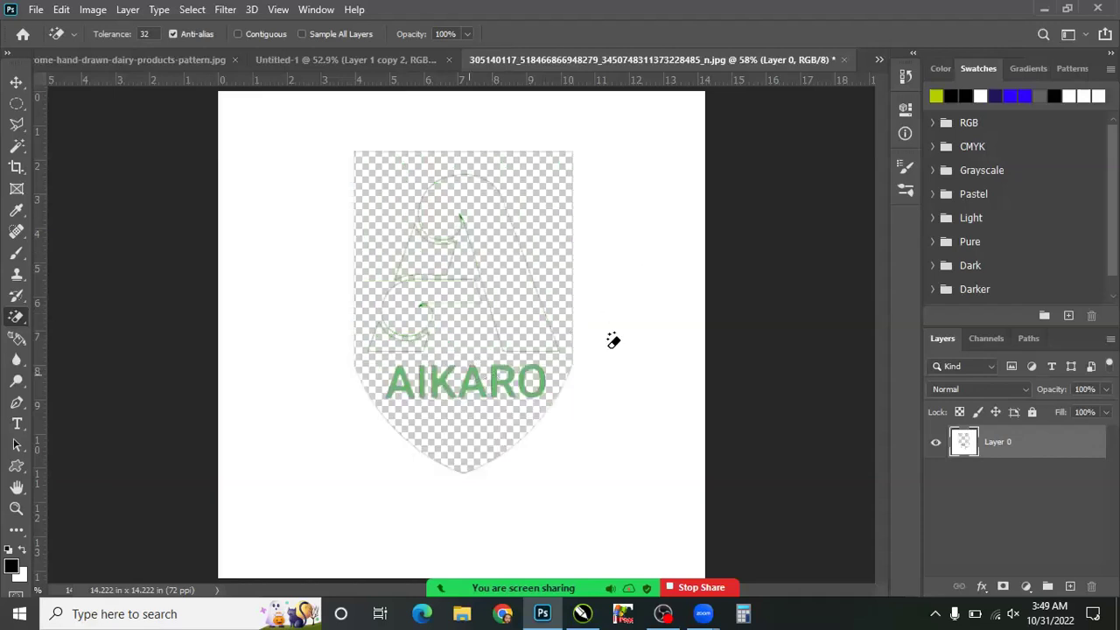
click(524, 498)
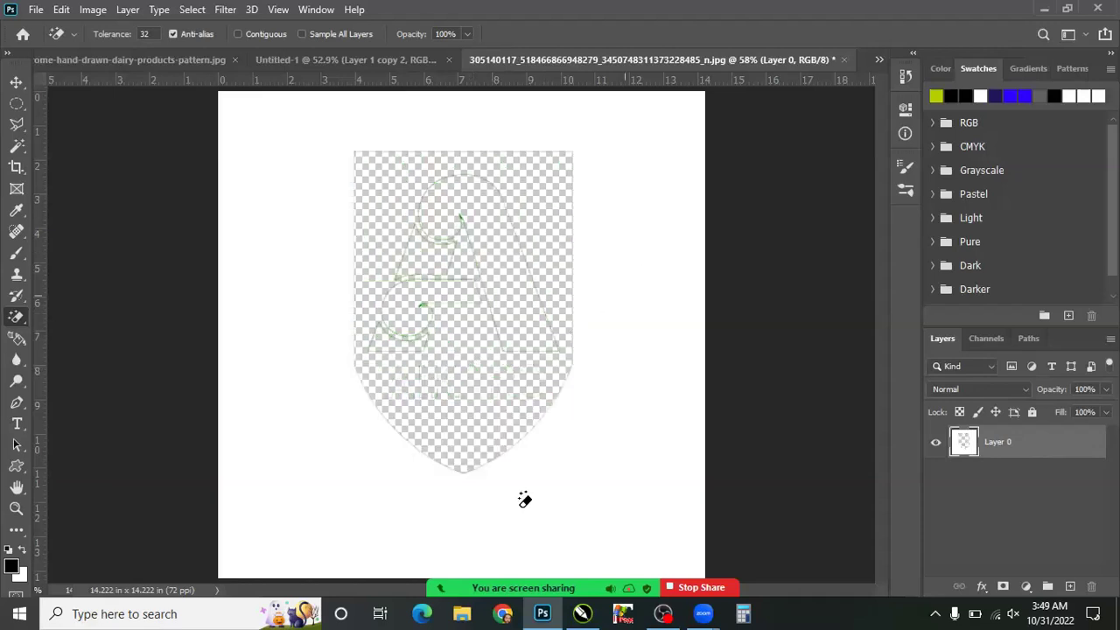
click(524, 499)
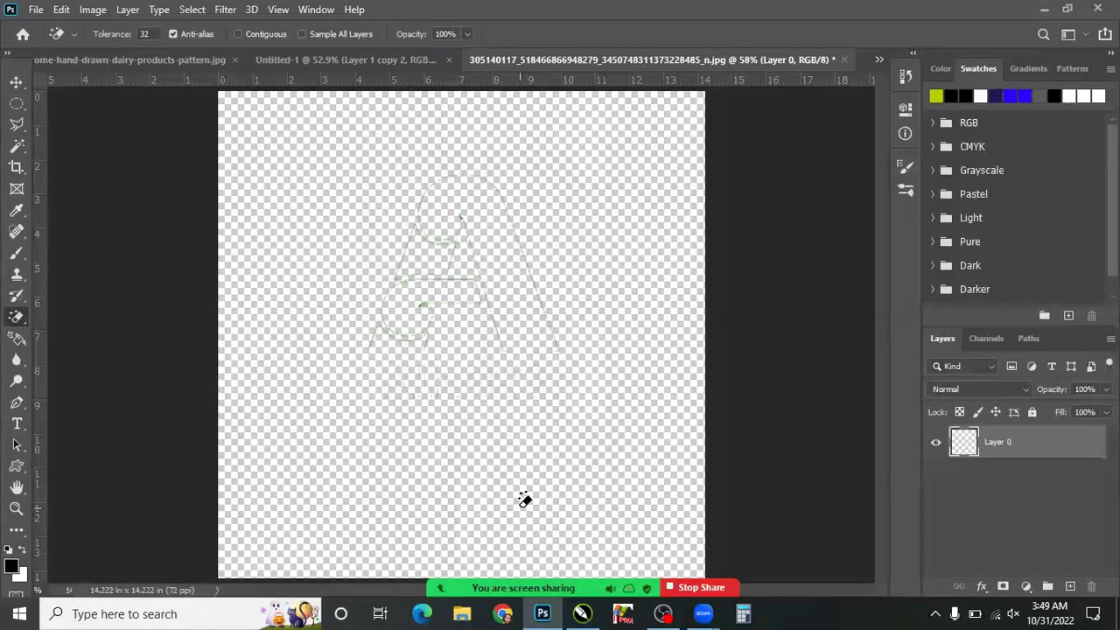
key(ctrl+z)
key(ctrl+z)
key(ctrl+z)
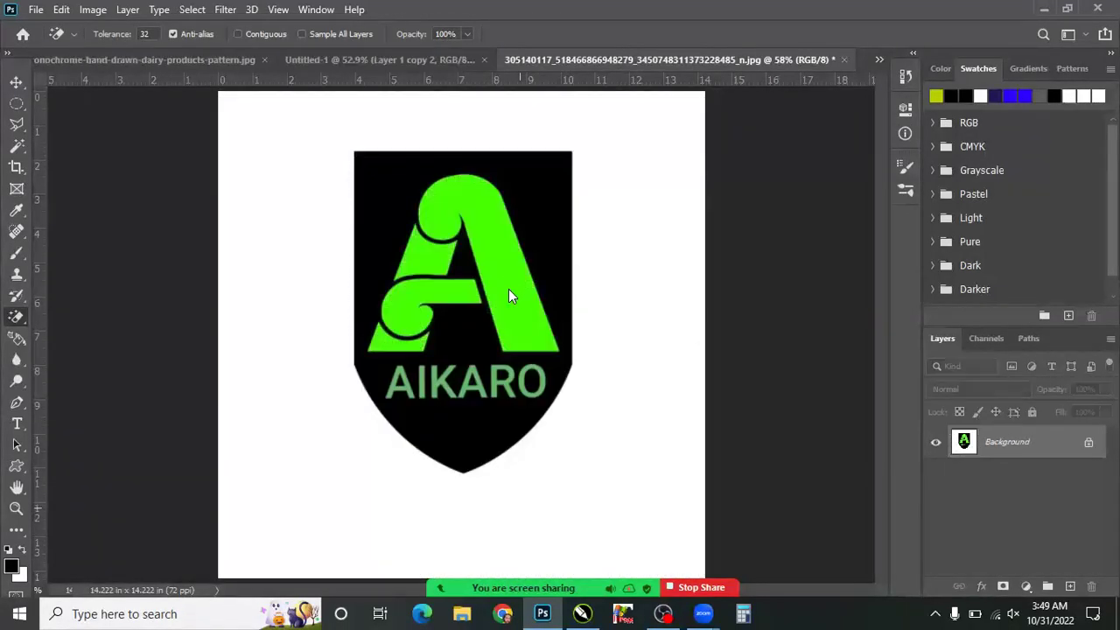
Step: Try selecting the green letter A with the Magic Wand at tolerance 32, non-contiguous, and deselect it
key(w)
click(457, 302)
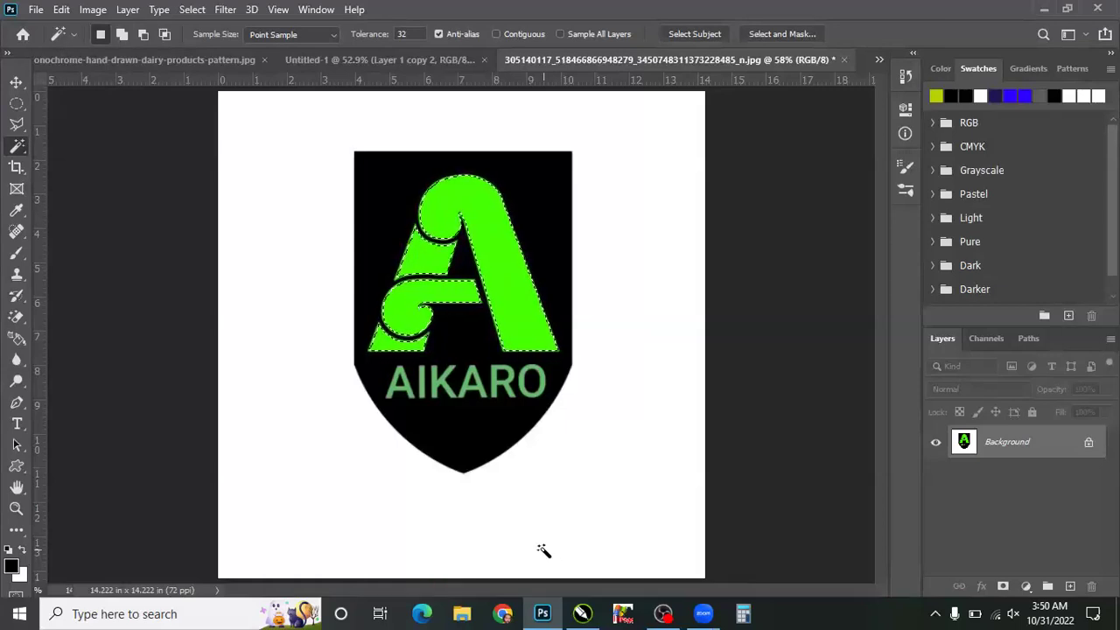
key(ctrl+d)
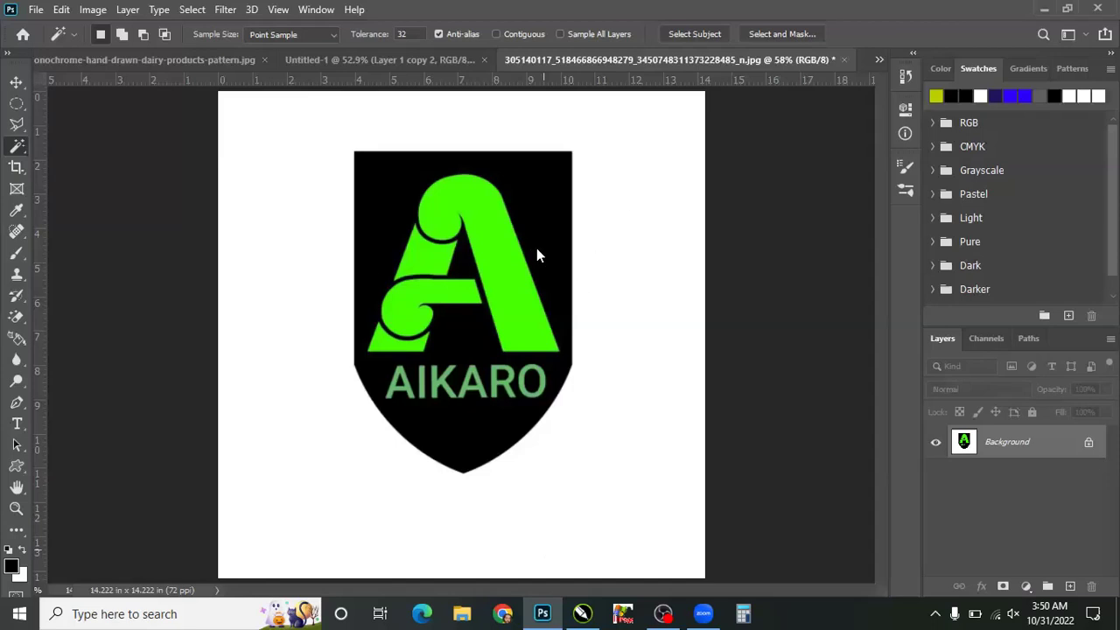
Step: Close the Aikaro logo, the Untitled-1 document and the dairy pattern image without saving changes
key(ctrl+w)
key(n)
key(ctrl+w)
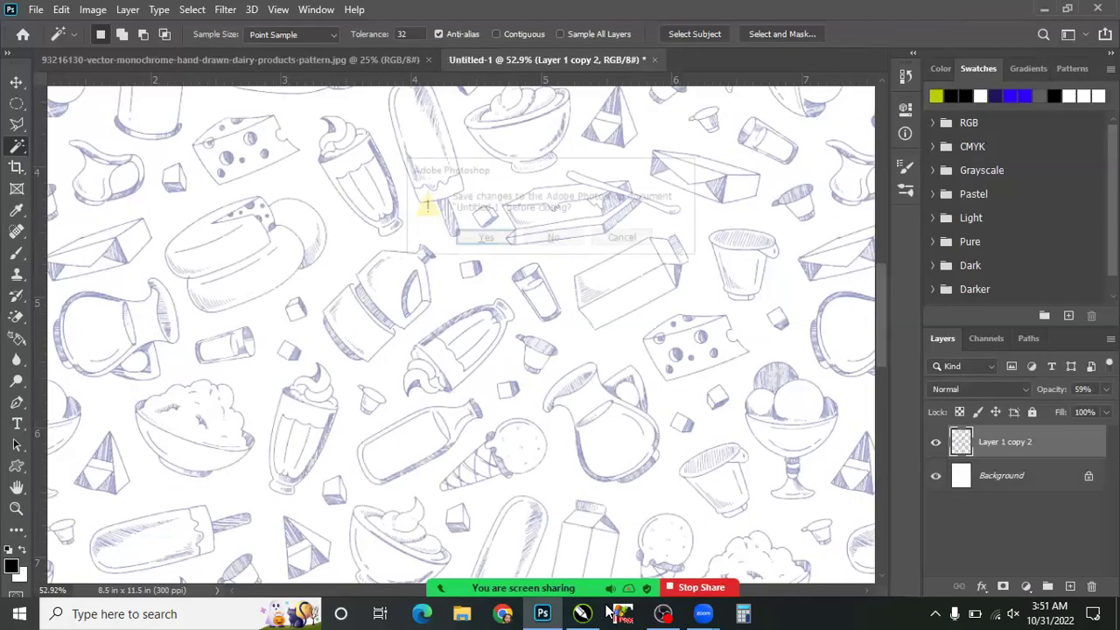
key(n)
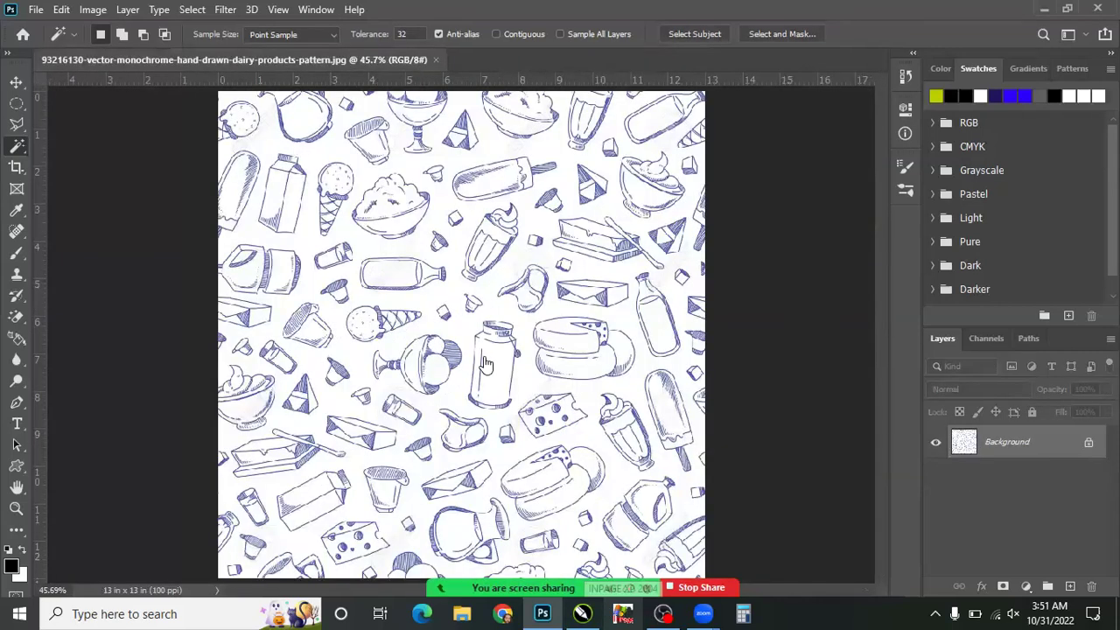
key(ctrl+w)
Step: Look into the New Volume (D:) drive for a file to open and return to This PC
click(65, 255)
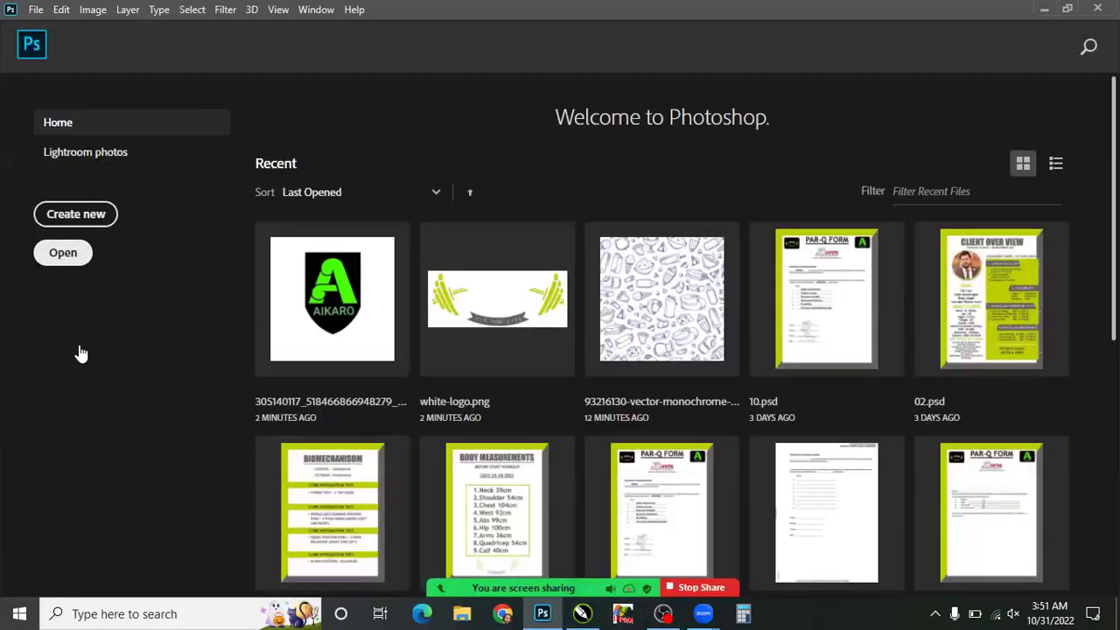
key(Up)
key(Up)
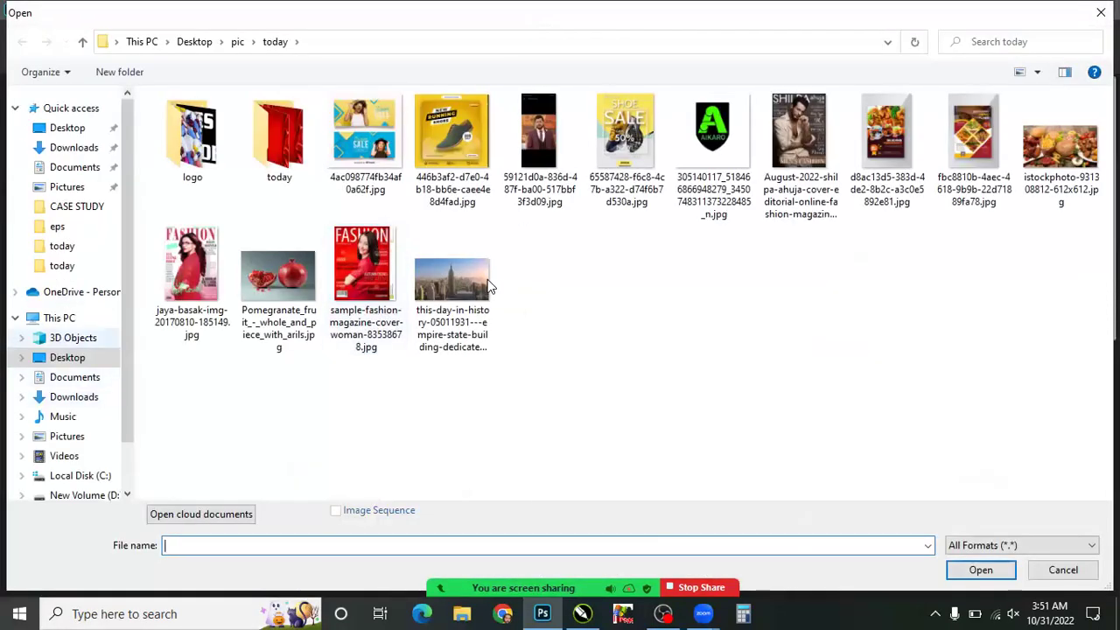
key(n)
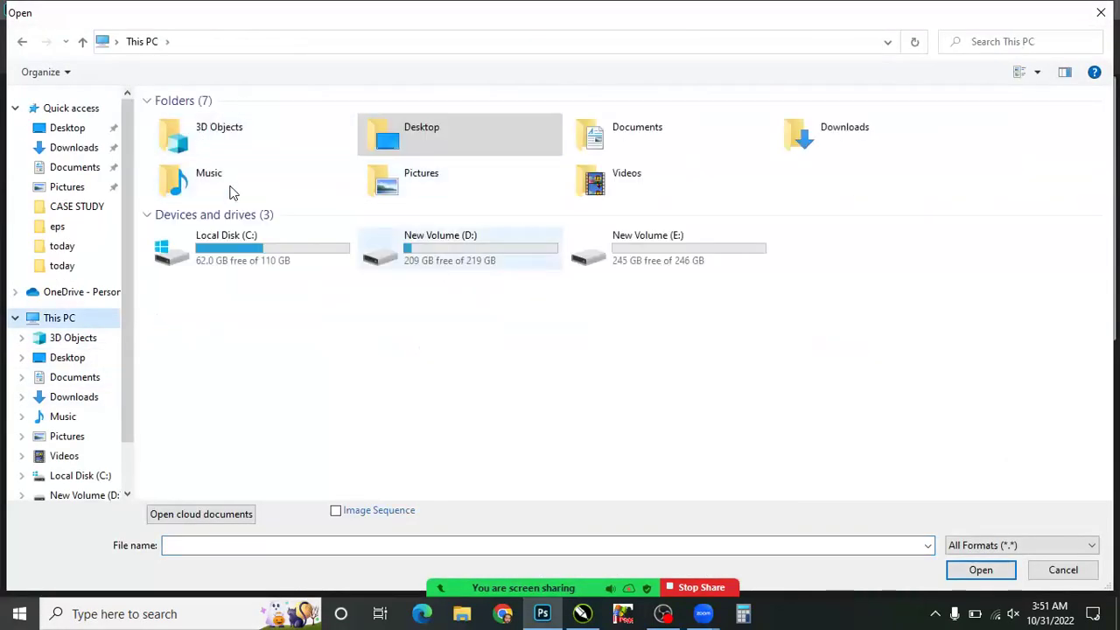
key(Return)
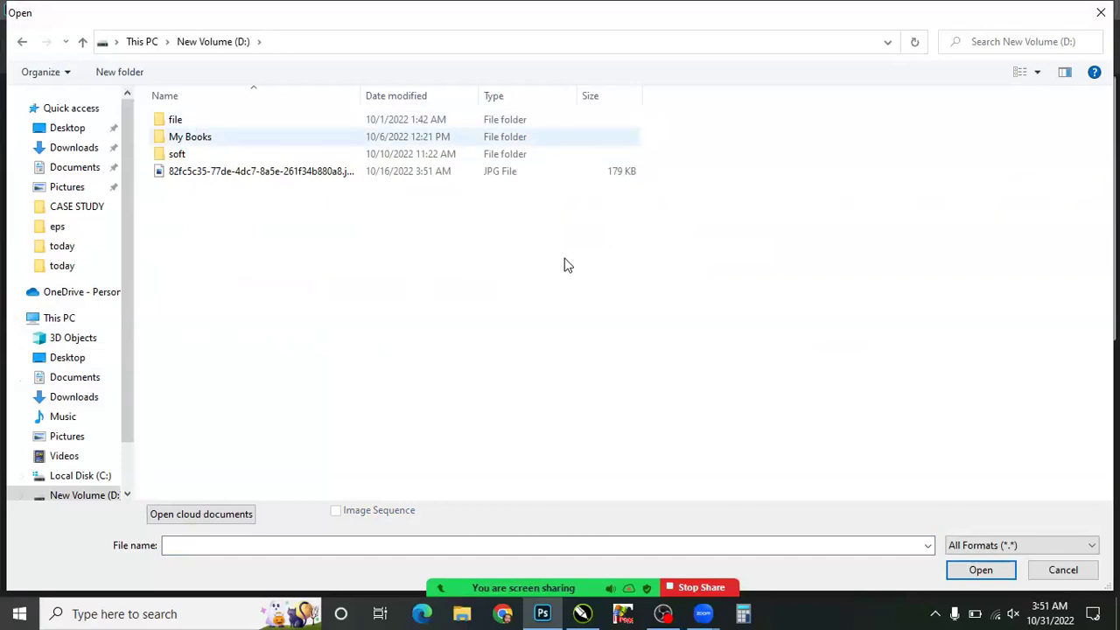
key(alt+Up)
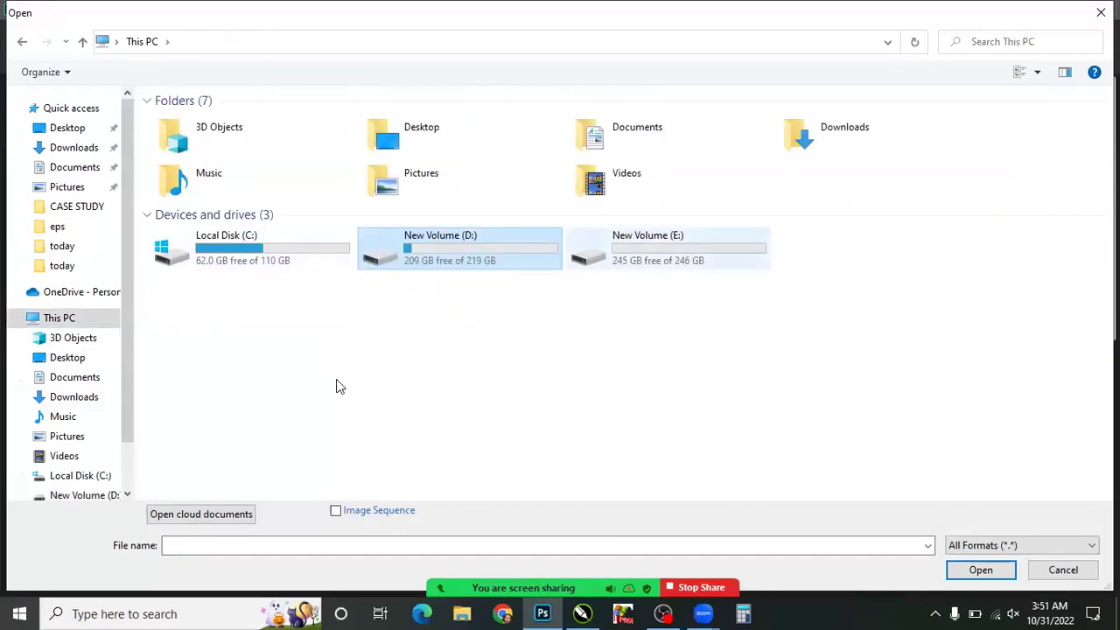
Step: Look into the CASE STUDY folder on the New Volume (E:) drive
key(n)
key(Return)
double_click(242, 228)
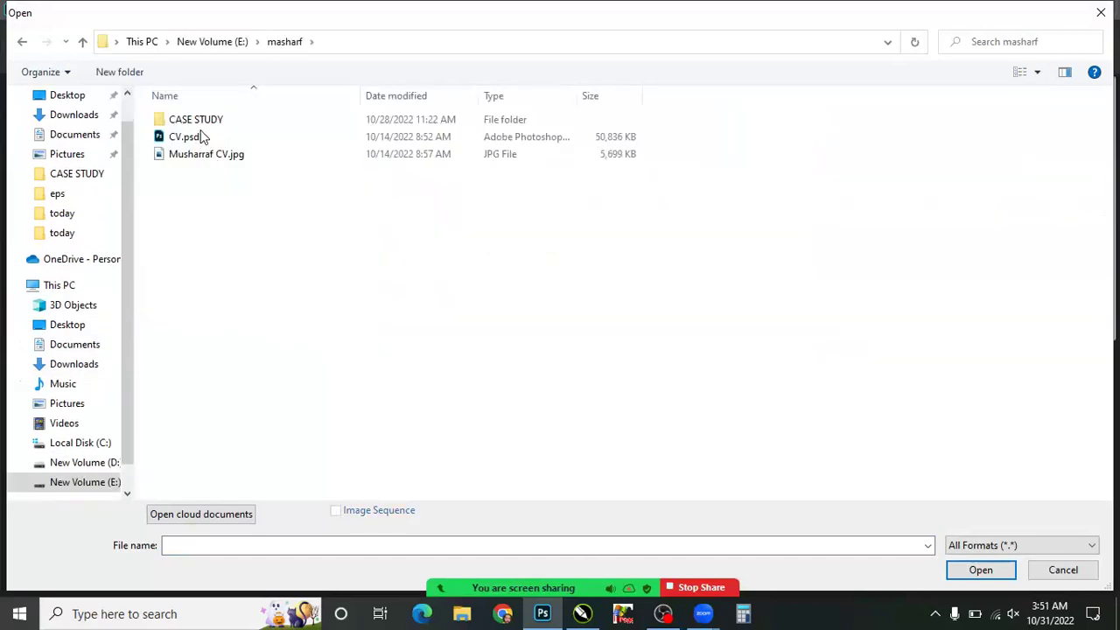
right_click(404, 439)
click(512, 470)
key(Down)
key(Up)
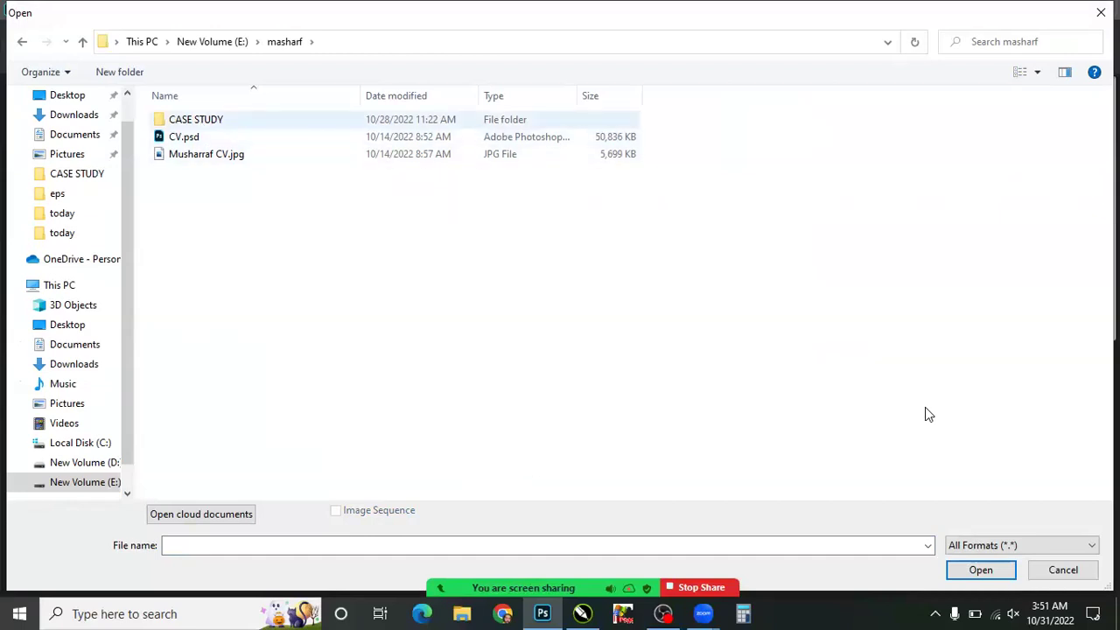
key(Return)
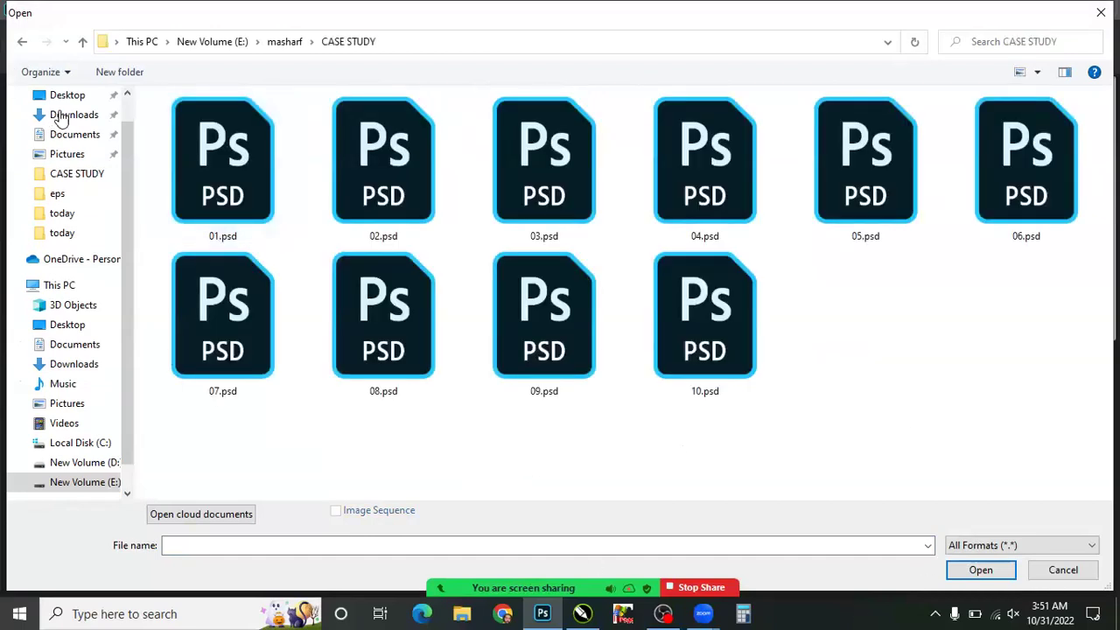
Step: Go to the Downloads folder and open the Level-3 Case Study PDF for import
key(BackSpace)
key(BackSpace)
key(BackSpace)
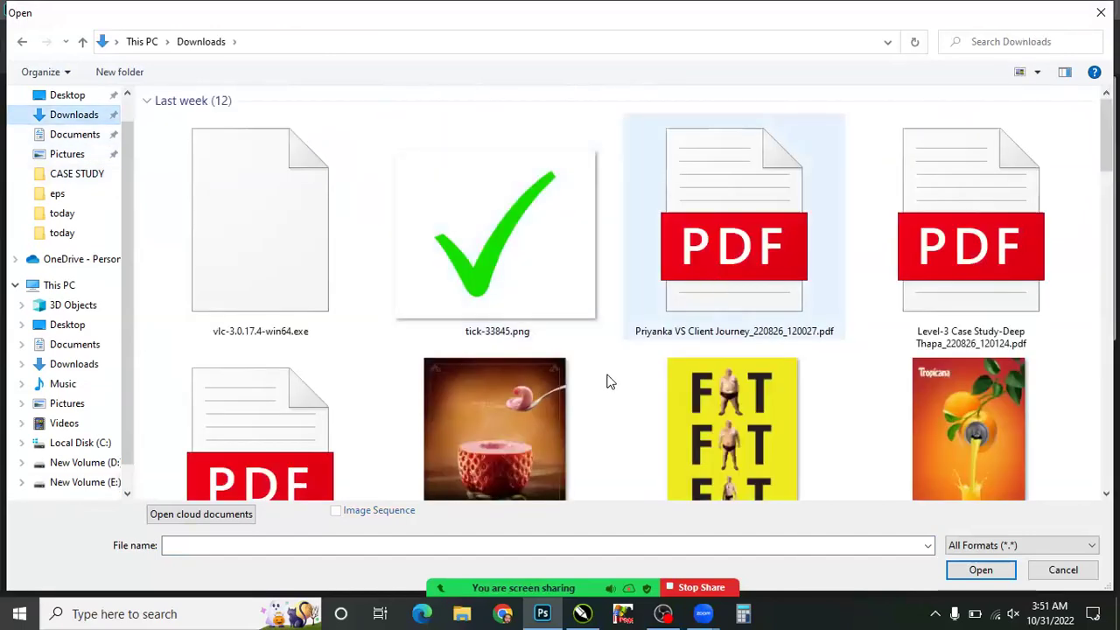
scroll(787, 473, down, 2)
scroll(744, 420, up, 2)
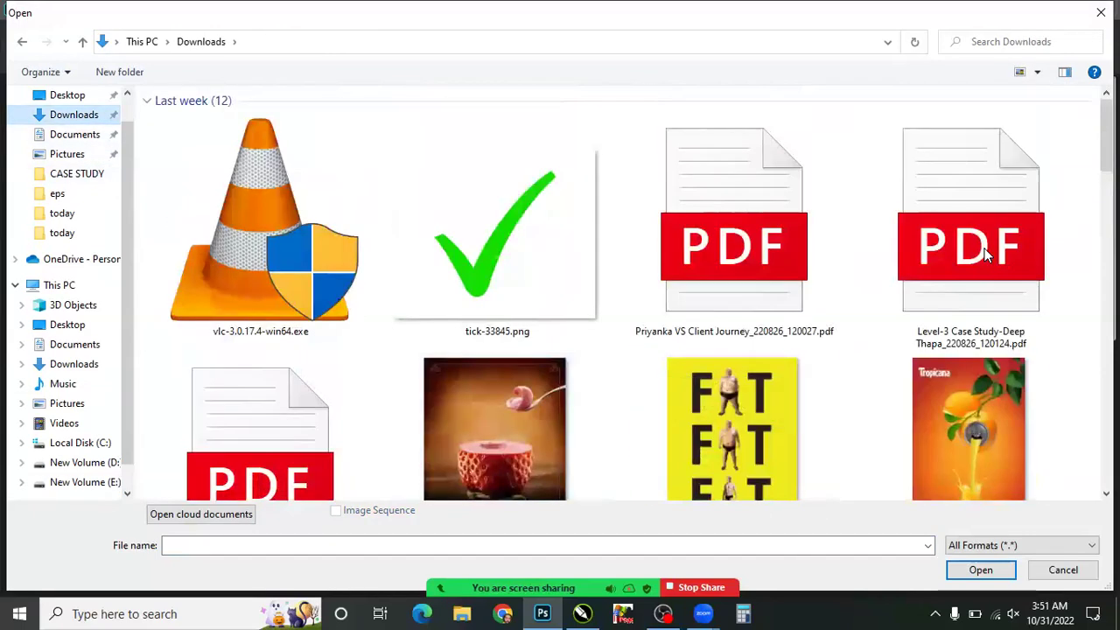
double_click(866, 315)
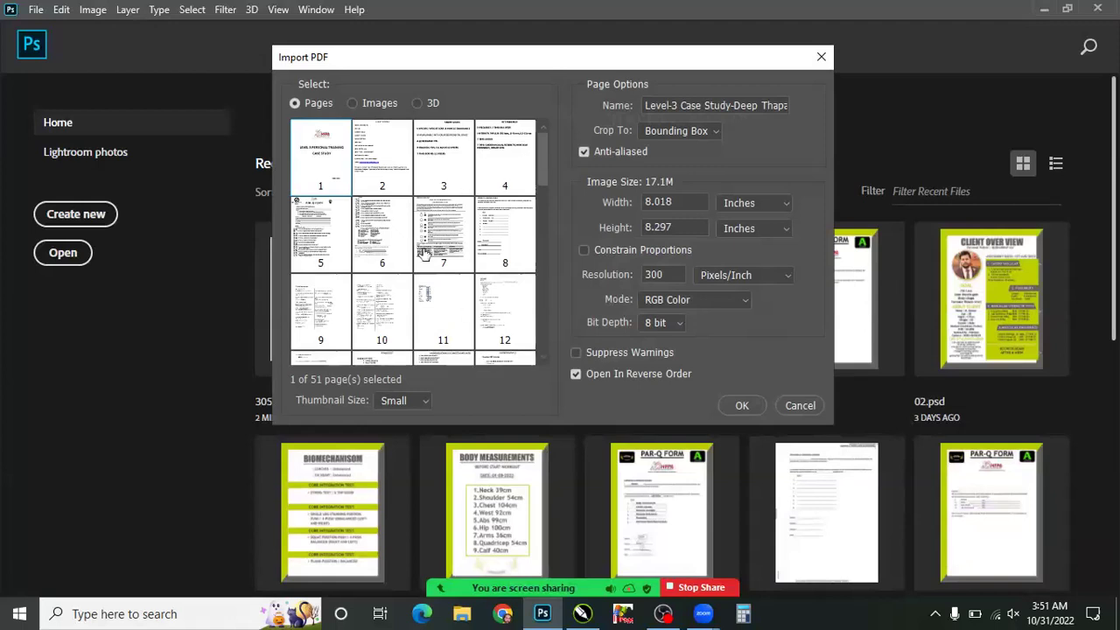
Step: Look through the PDF pages, try extending the selection to page 6, and import only page 1 at 300 pixels/inch in RGB Color
scroll(424, 254, down, 3)
scroll(437, 266, down, 5)
scroll(337, 273, up, 3)
scroll(349, 276, up, 3)
key(shift+Right)
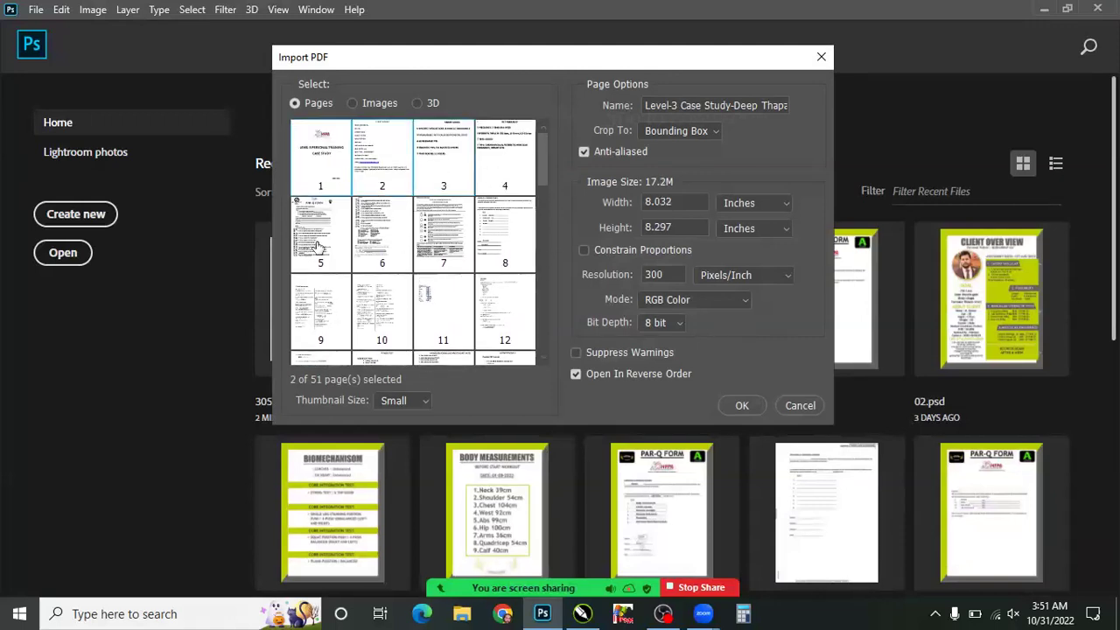
shift+click(317, 248)
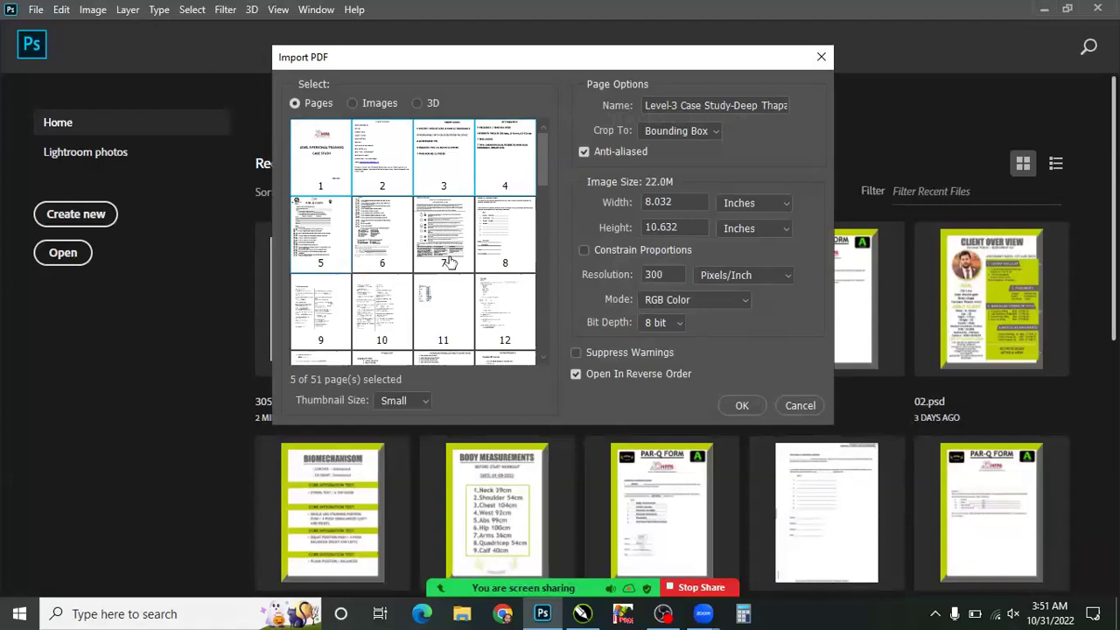
key(shift+Right)
key(shift+Right)
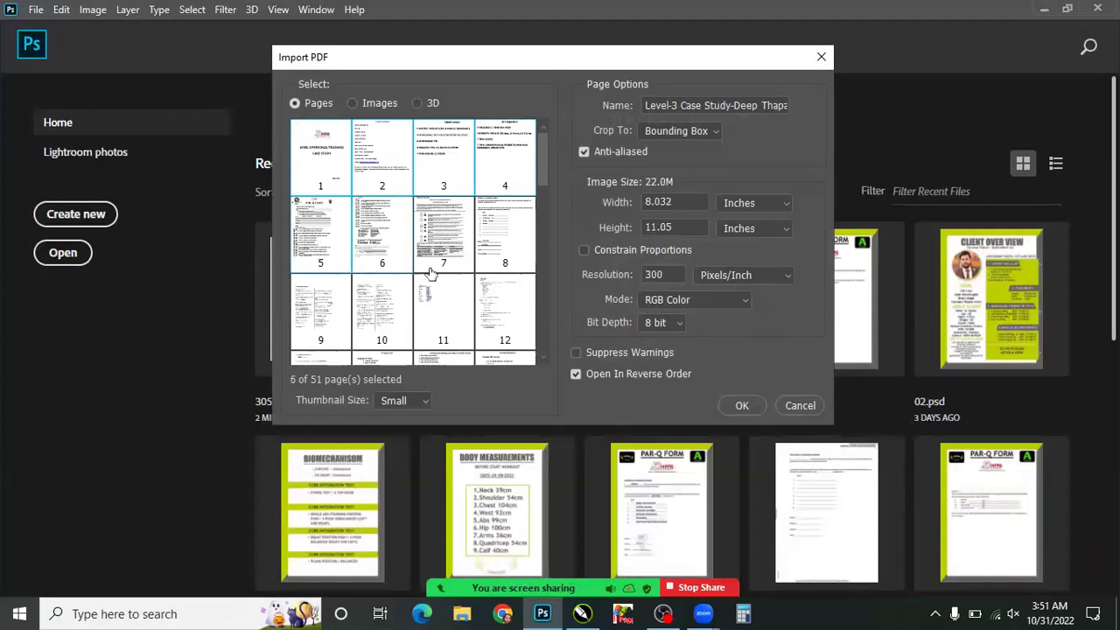
click(323, 182)
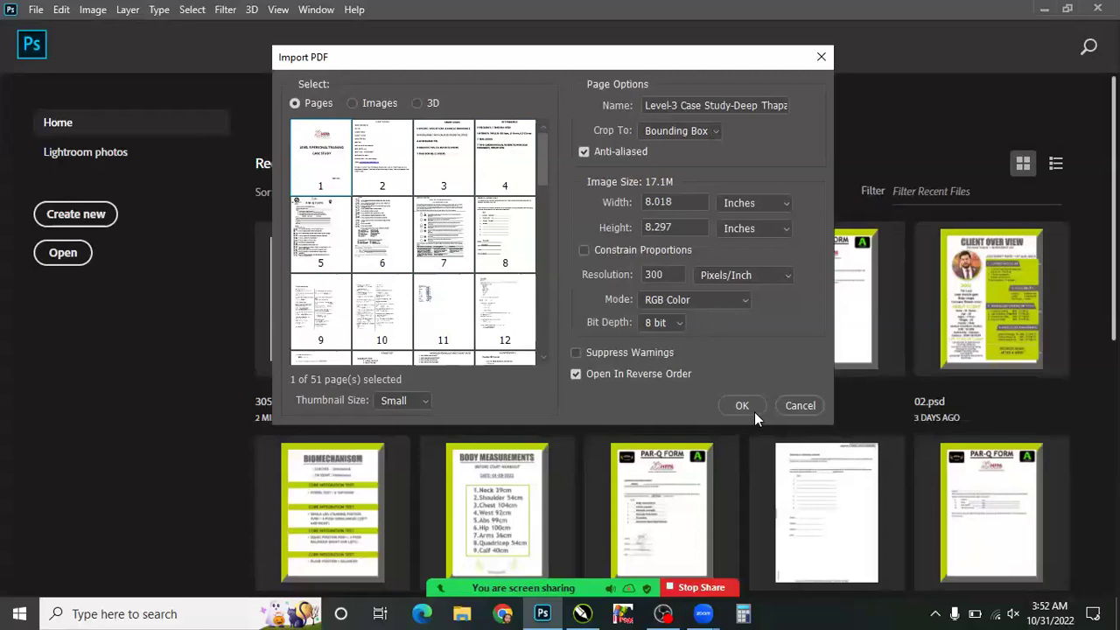
key(Return)
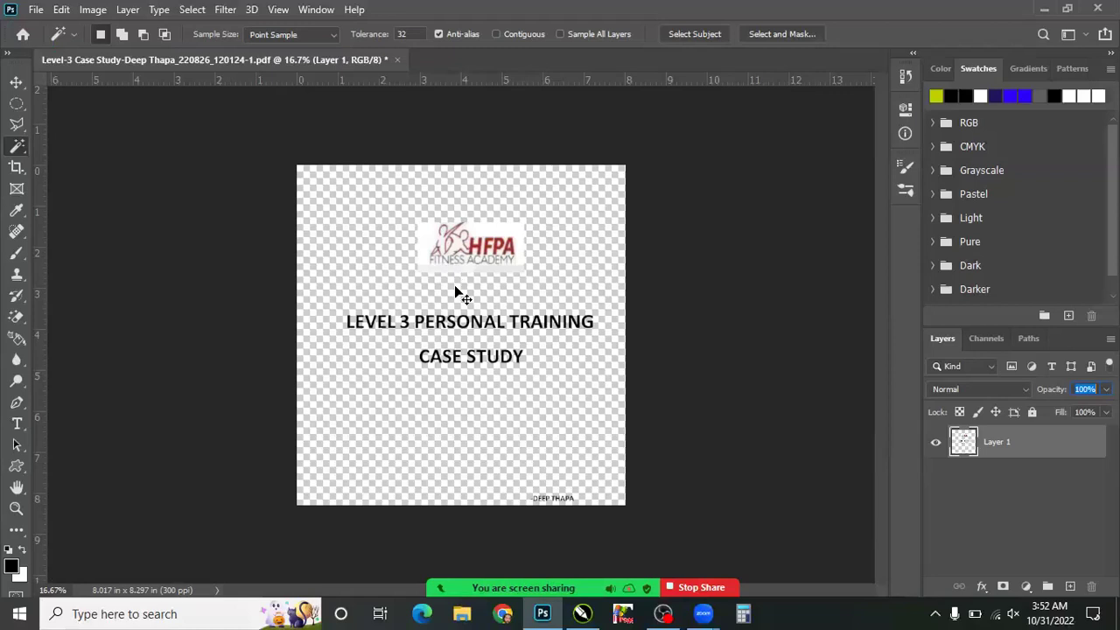
Step: Close the imported case study page without saving its changes
key(ctrl+w)
key(n)
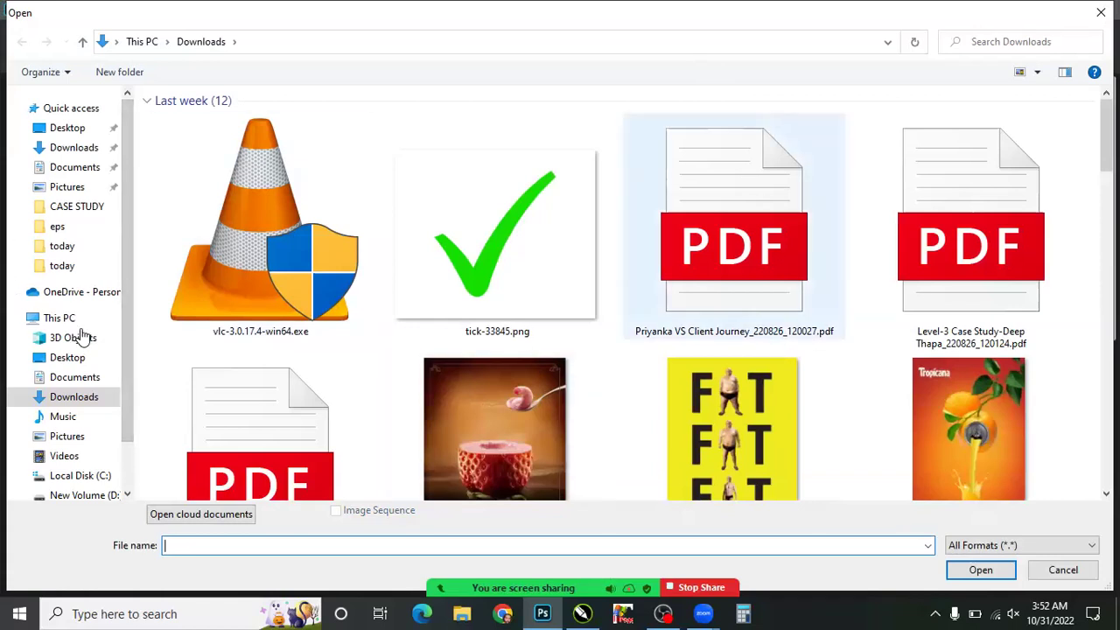
ctrl+scroll(96, 331, down, 2)
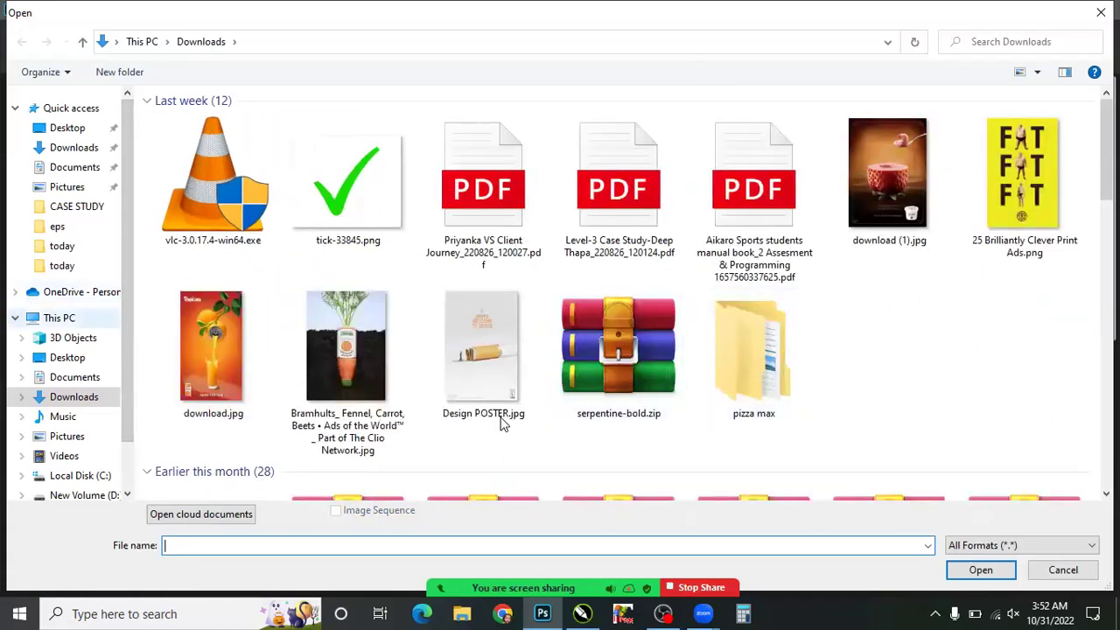
key(alt+Up)
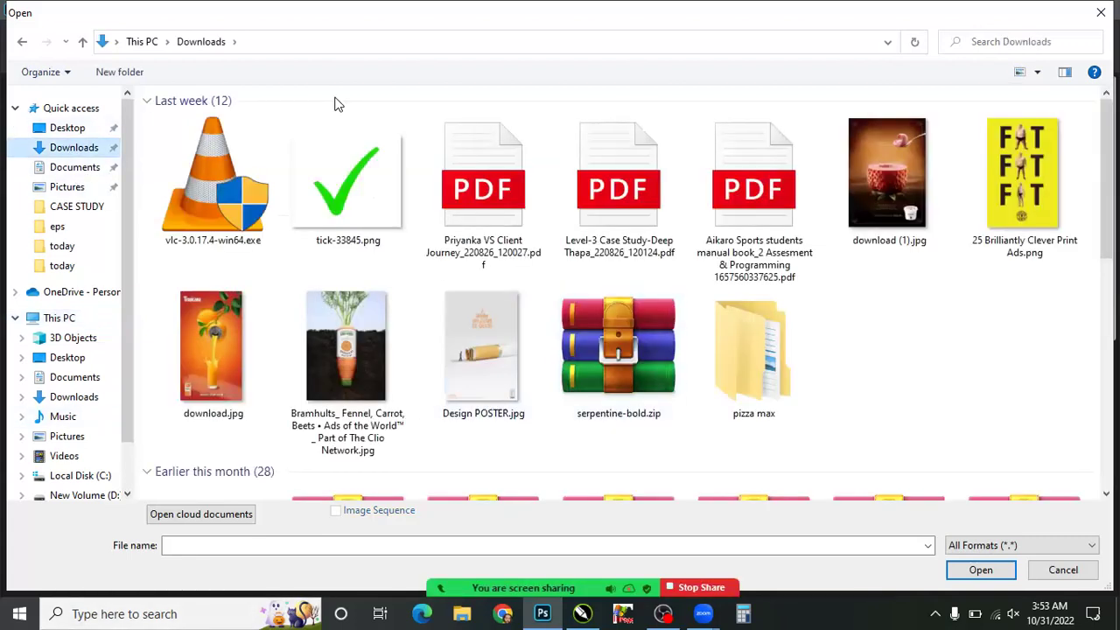
key(Right)
key(Return)
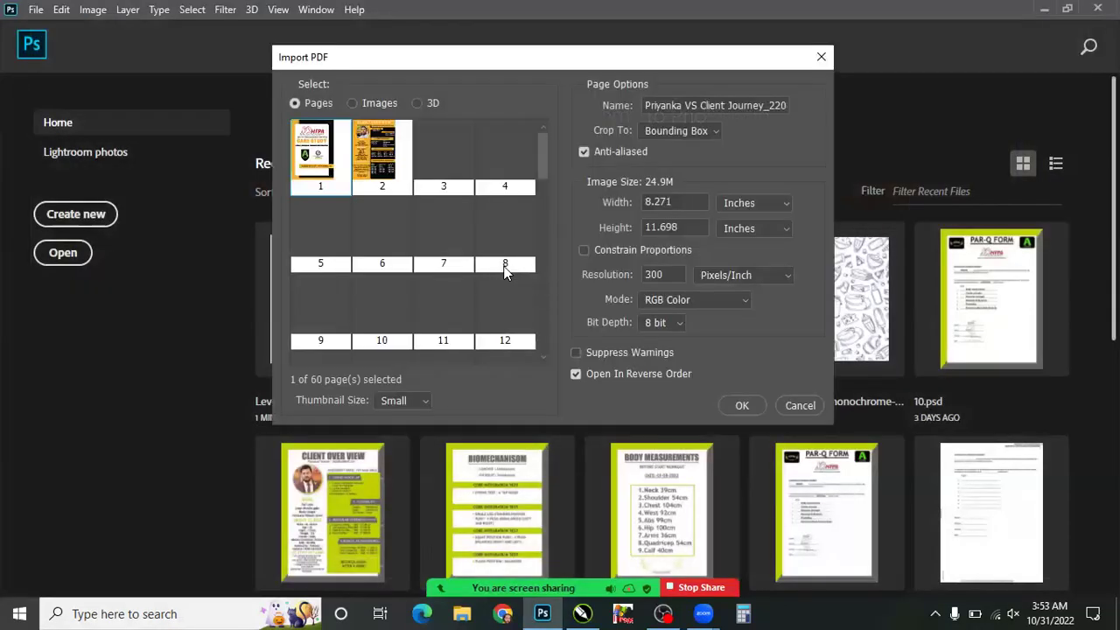
key(Escape)
key(alt+Tab)
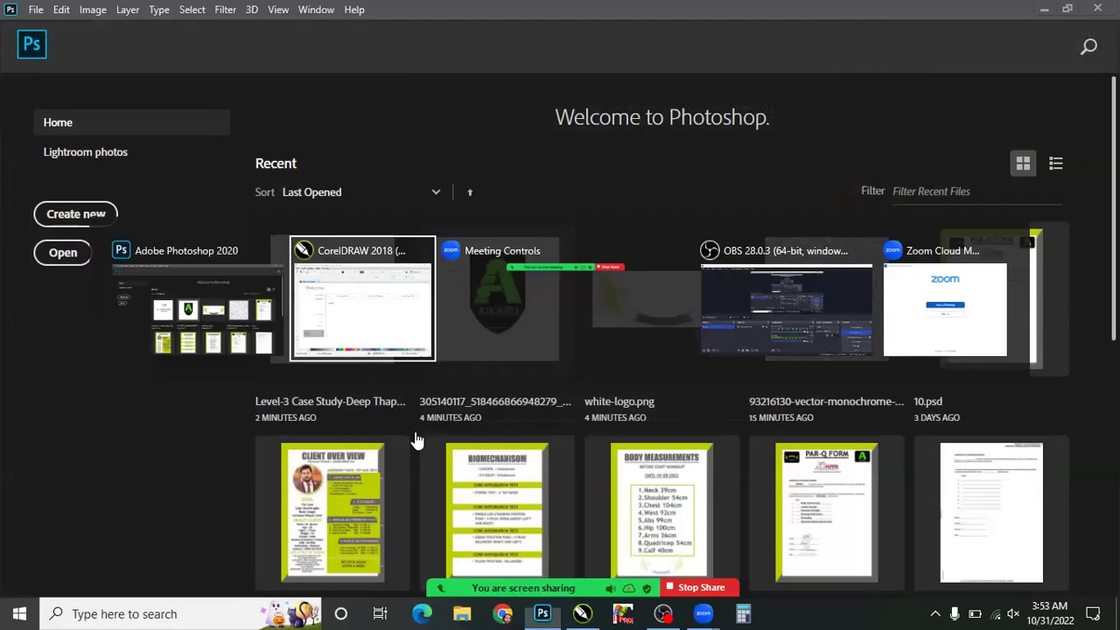
key(alt+Tab)
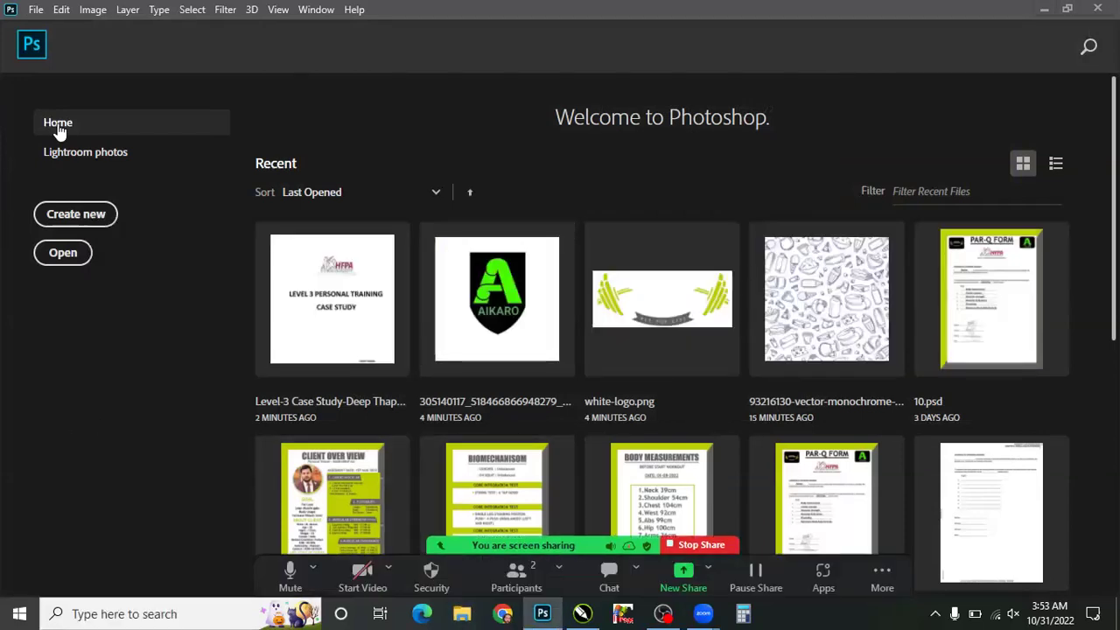
Step: Open the Client Journey PDF from the Downloads folder in File Explorer and look through its pages from cover to end
key(super+e)
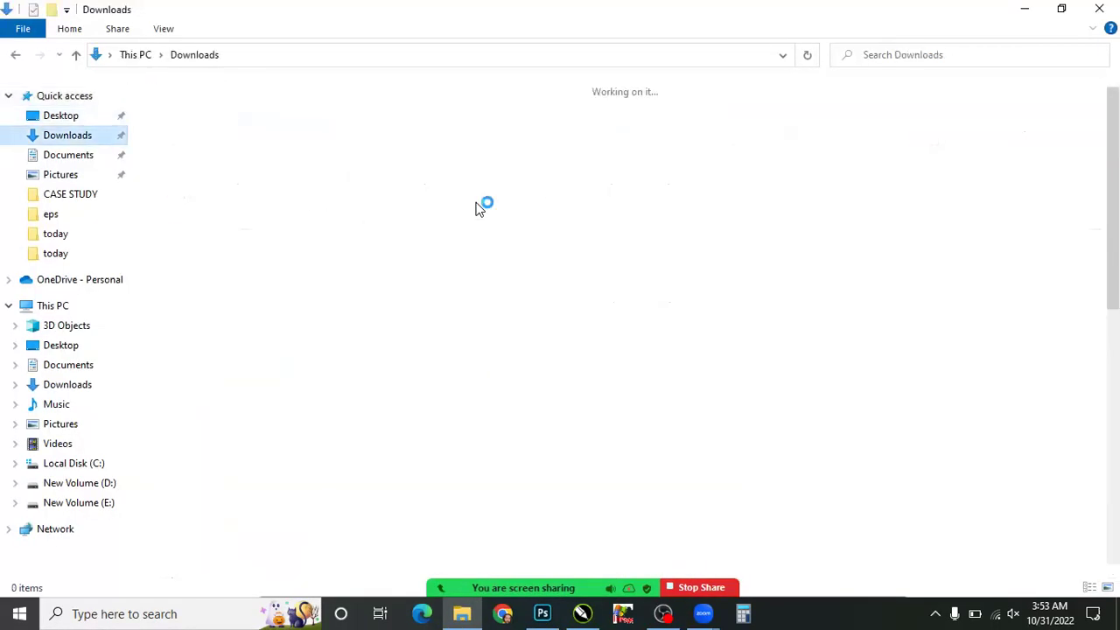
click(424, 175)
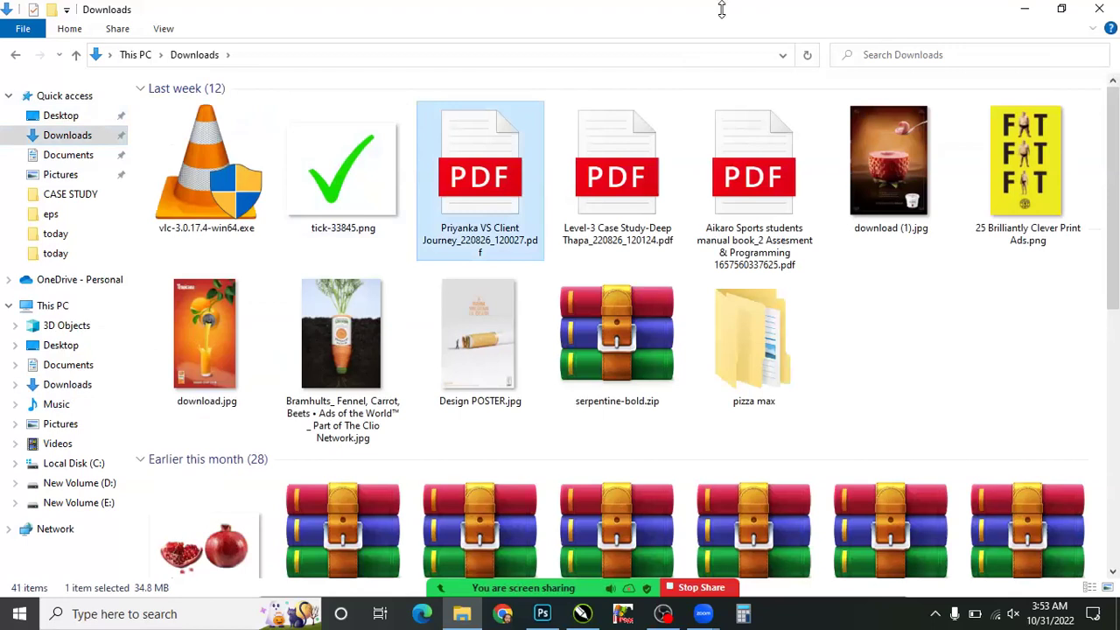
key(Return)
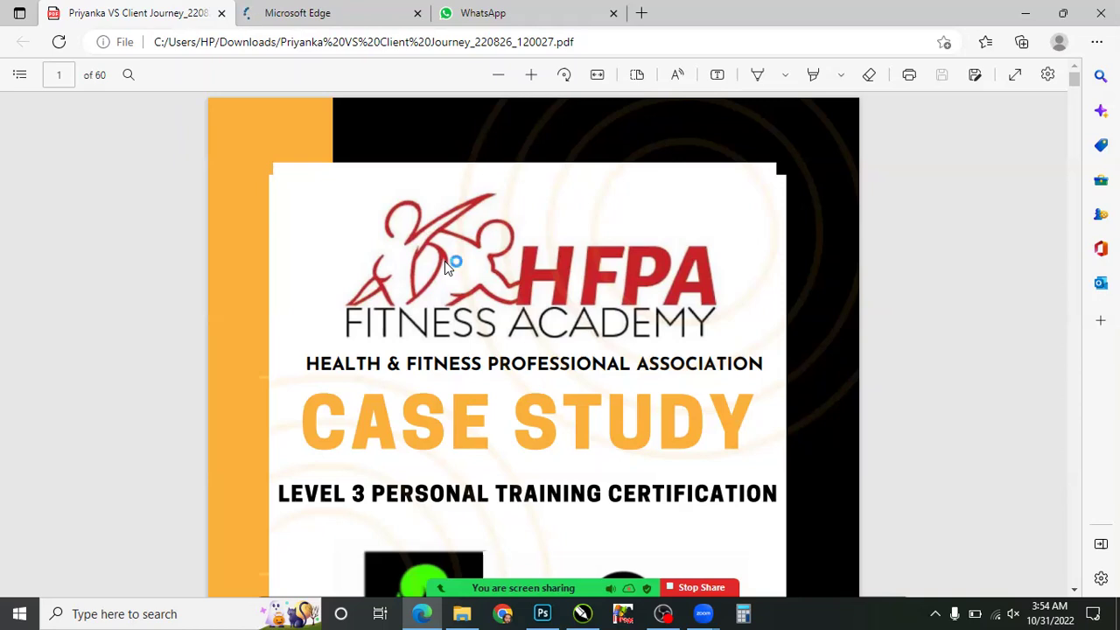
scroll(358, 327, down, 10)
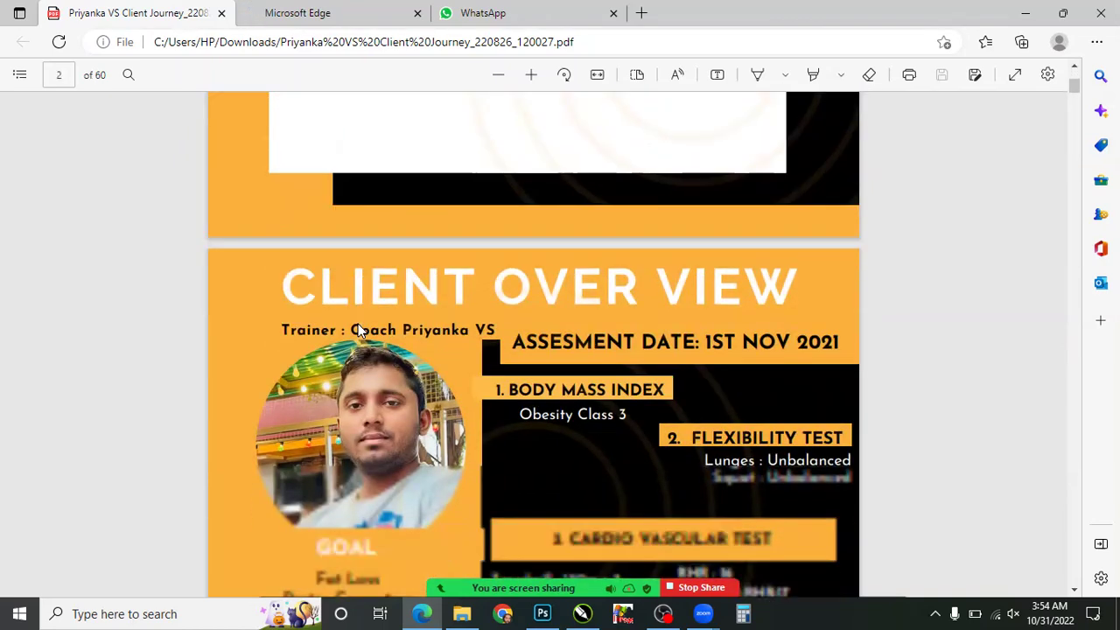
scroll(358, 329, up, 8)
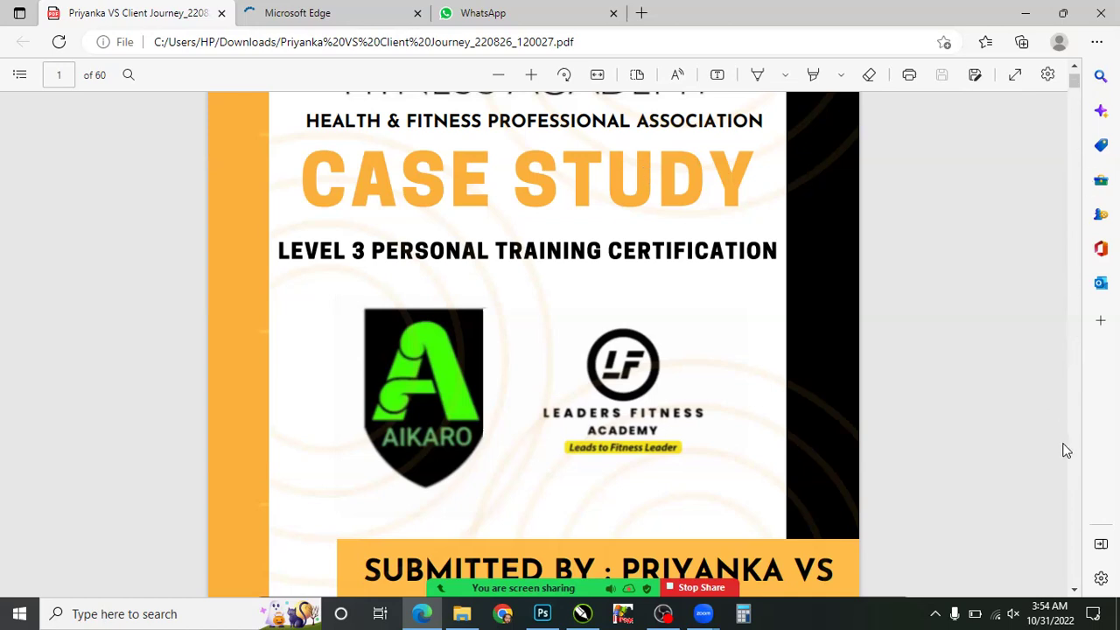
click(1069, 572)
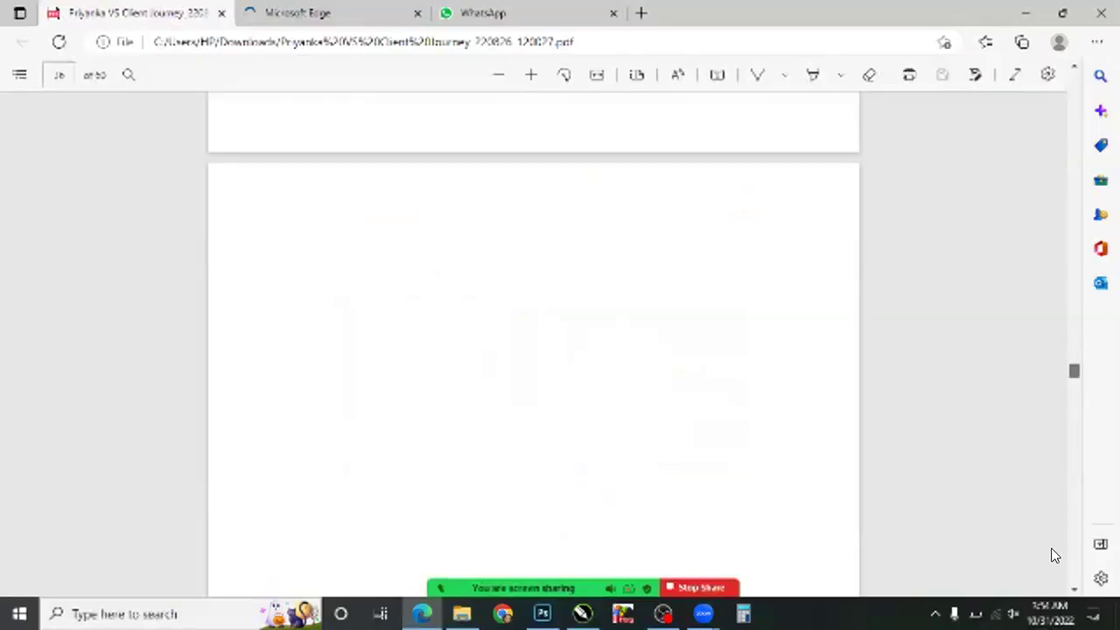
scroll(787, 306, up, 15)
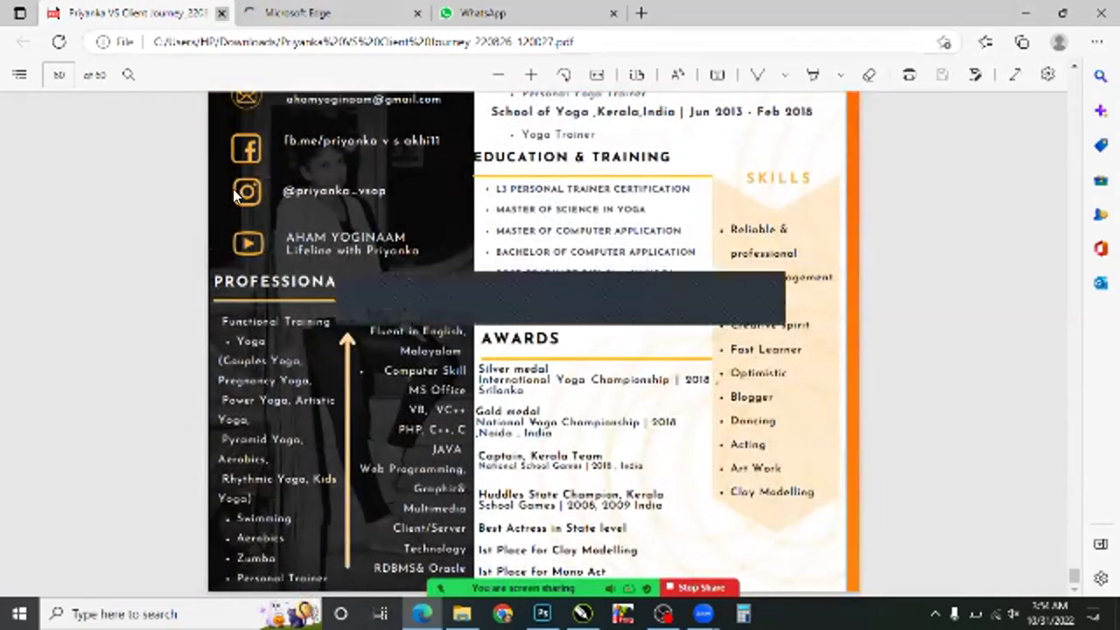
Step: Close the PDF, the Microsoft Edge page and the browser, and return to Photoshop
key(ctrl+w)
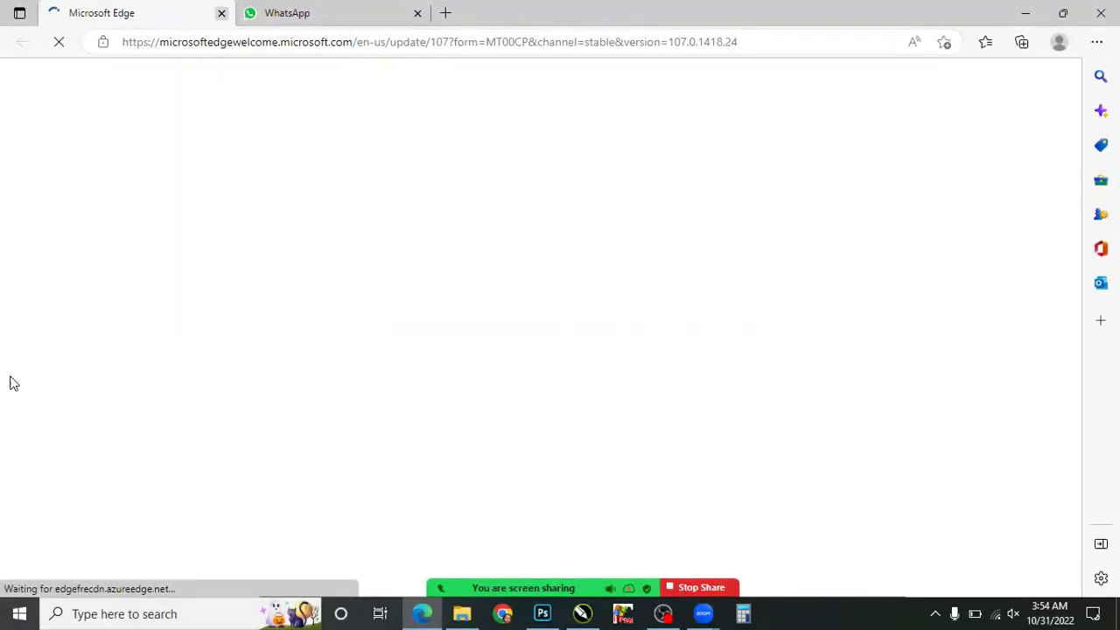
key(ctrl+w)
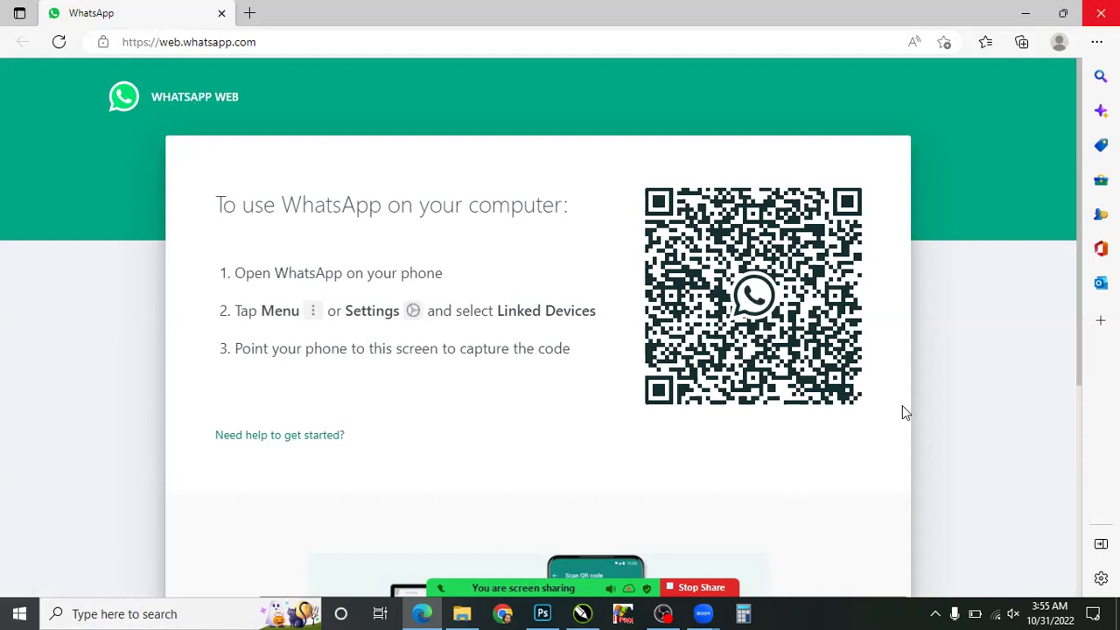
key(alt+F4)
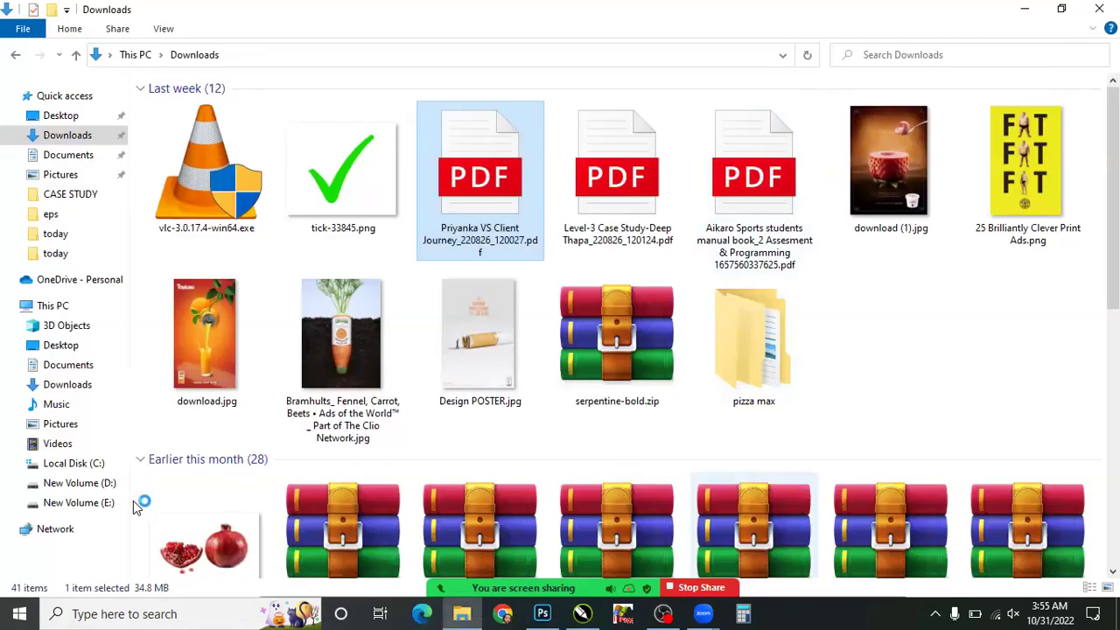
key(alt+Tab)
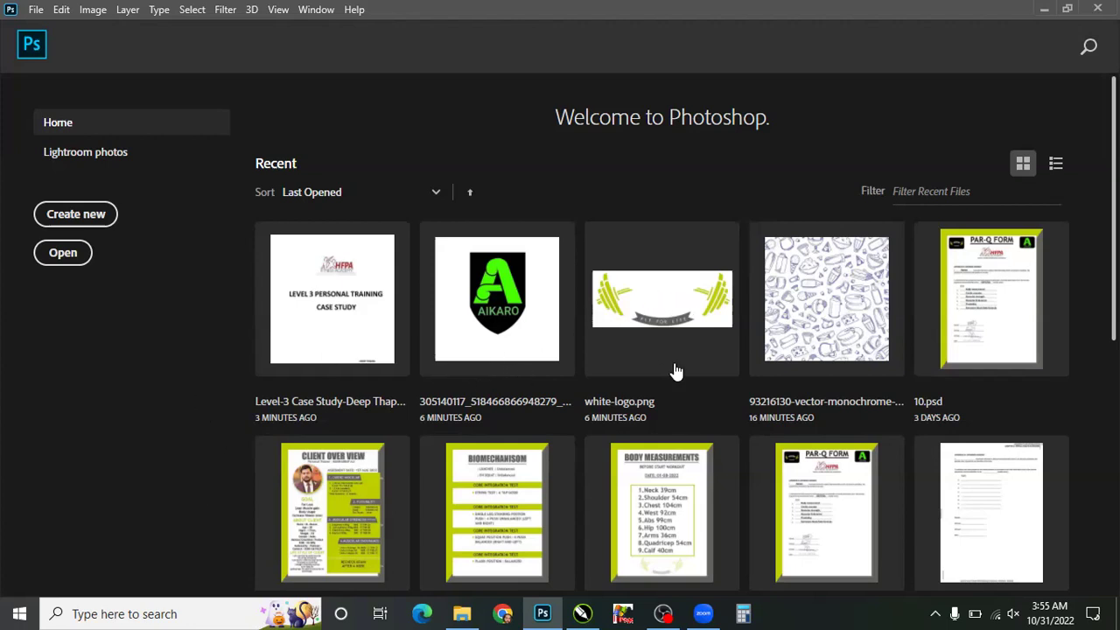
Step: Open 03.psd from the recent files
scroll(832, 394, down, 4)
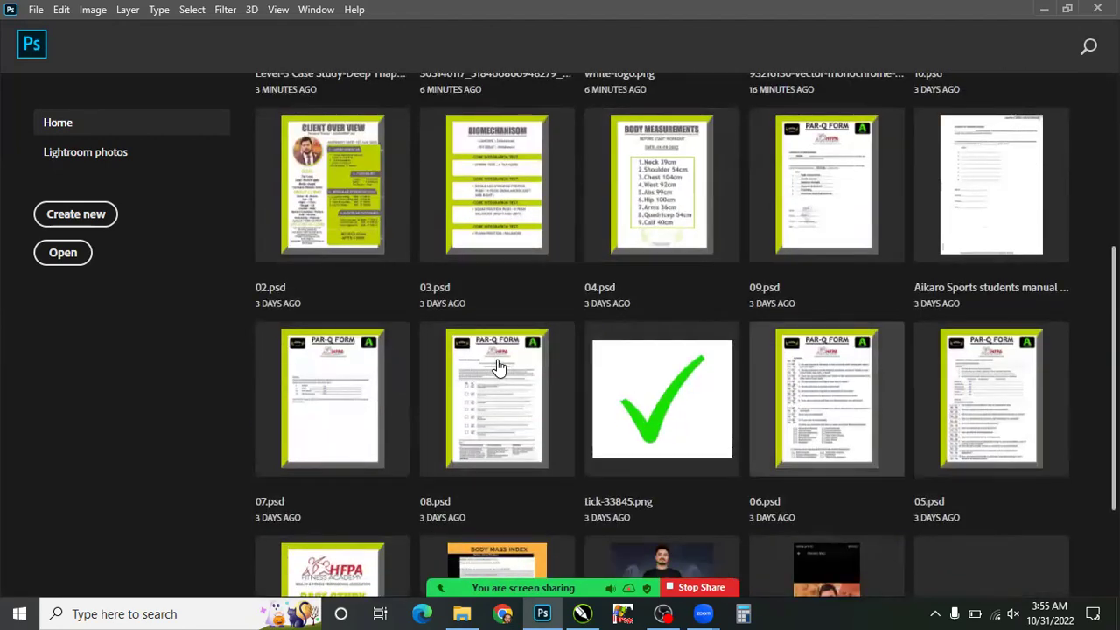
scroll(490, 342, up, 2)
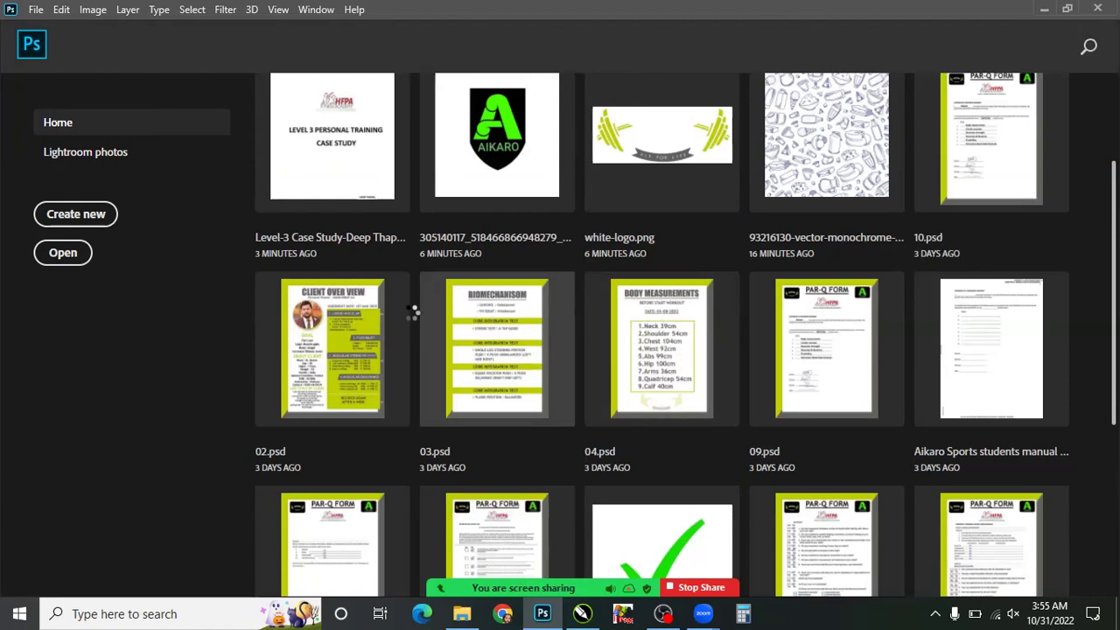
click(399, 240)
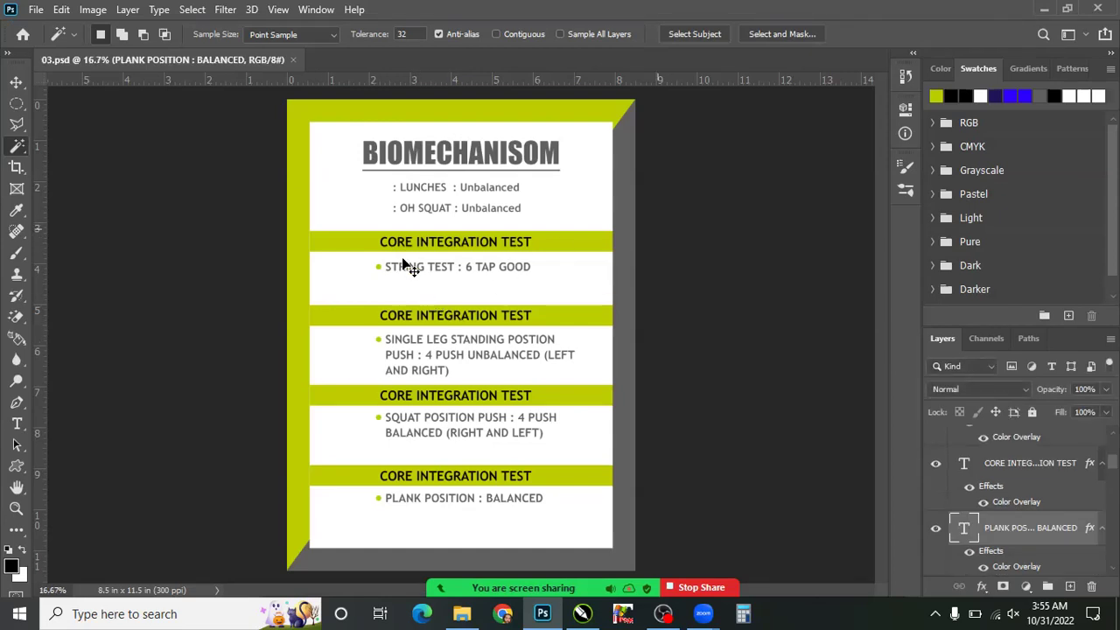
Step: Move the STRING TEST text and its green bullet down and to the left within the first Core Integration Test block
key(v)
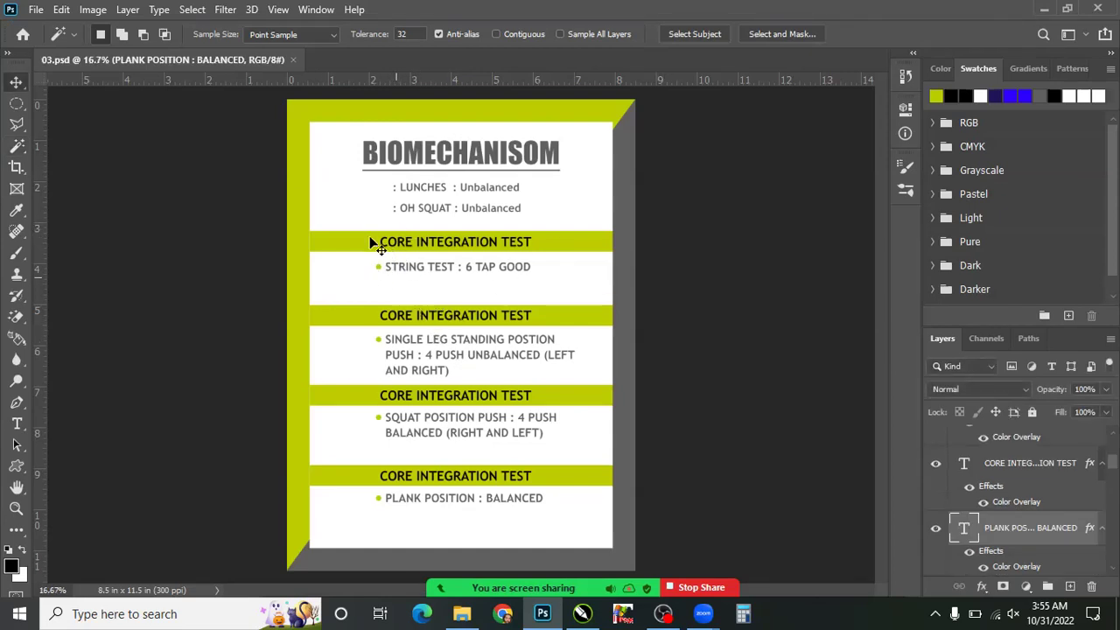
key(z)
drag(407, 266, 332, 242)
key(v)
right_click(411, 262)
click(411, 270)
drag(410, 268, 360, 273)
right_click(410, 263)
click(486, 253)
drag(441, 255, 435, 301)
right_click(448, 248)
click(529, 254)
drag(418, 241, 342, 325)
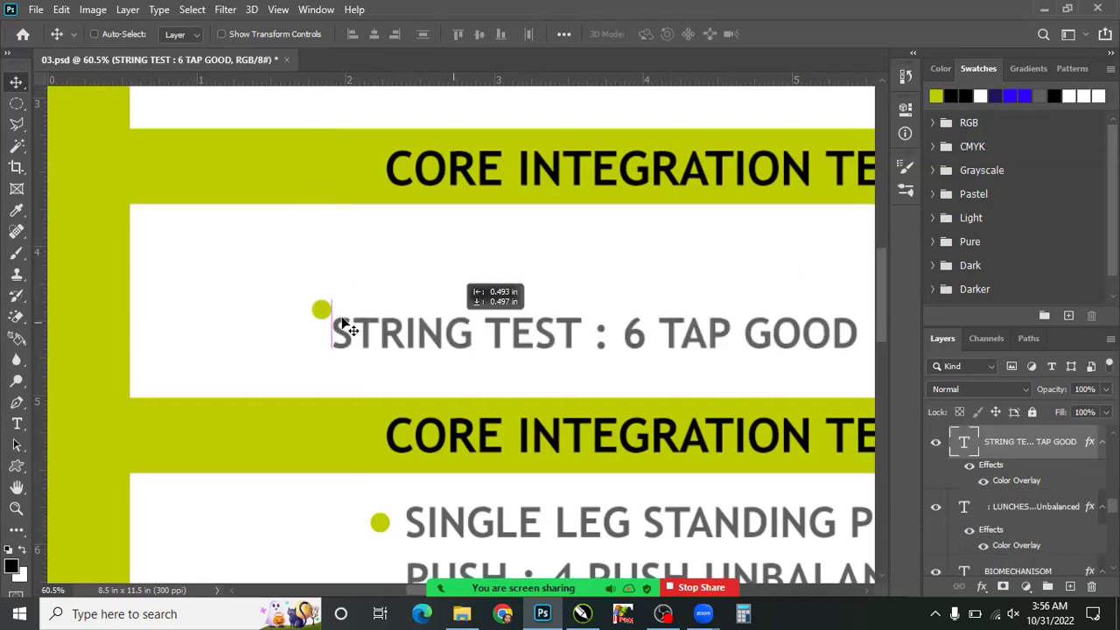
Step: Move the green bar (Layer 4) down from behind the first CORE INTEGRATION TEST heading and fit the page in view
right_click(310, 191)
click(332, 194)
drag(442, 207, 452, 276)
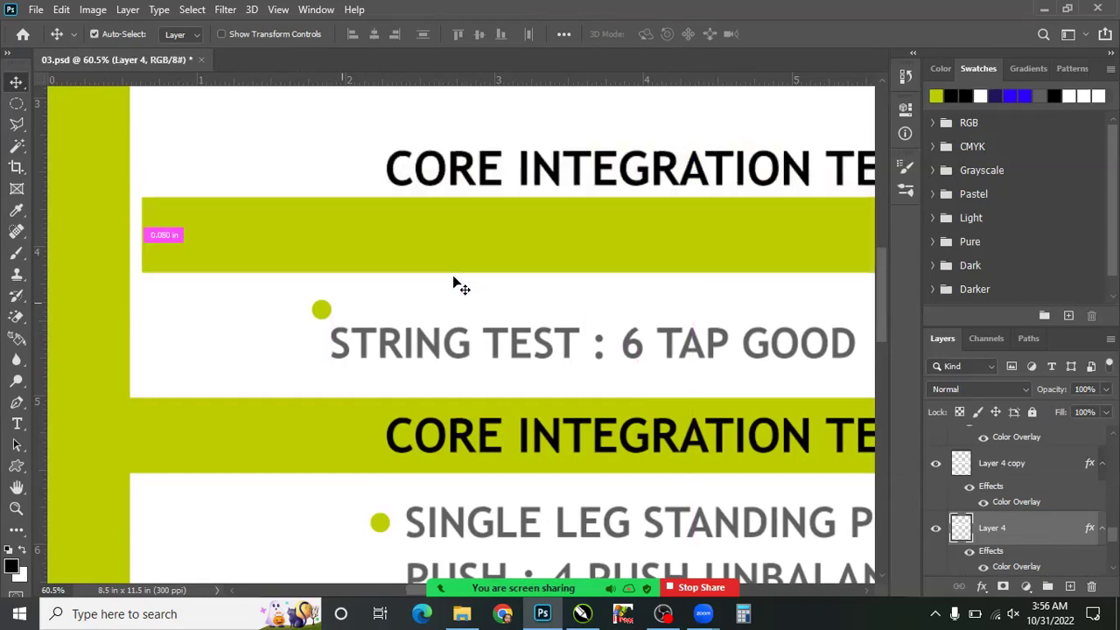
key(ctrl+0)
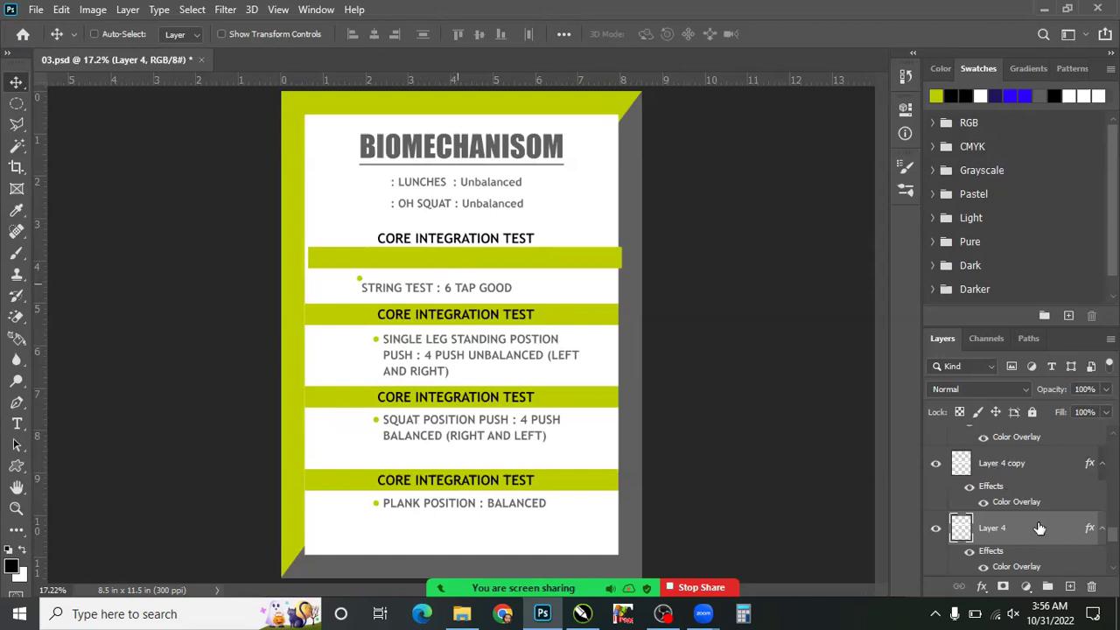
scroll(1012, 487, down, 3)
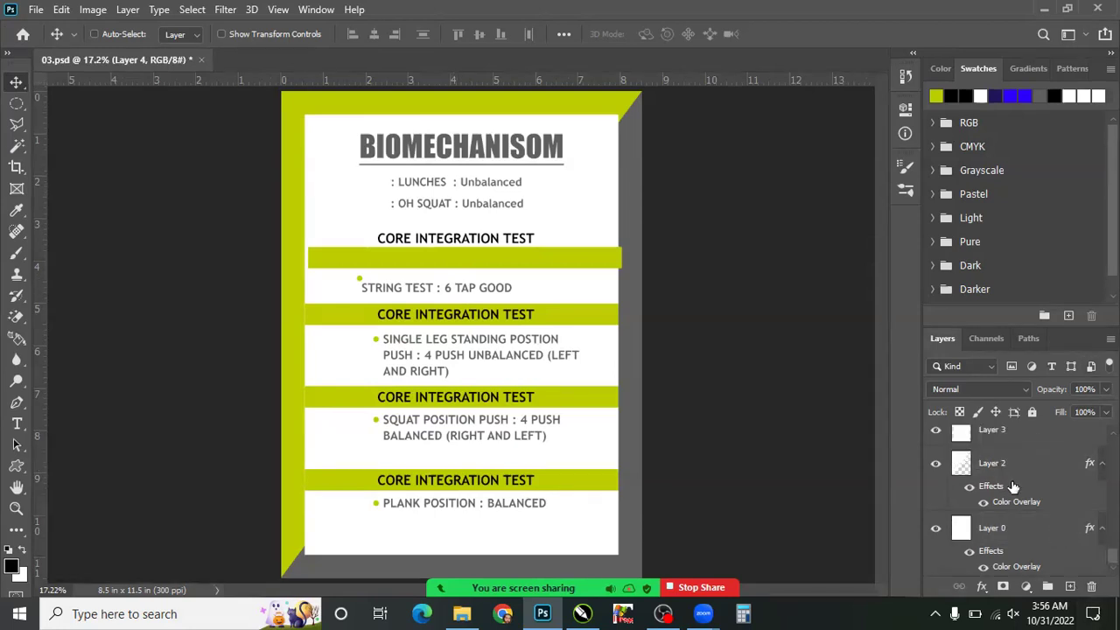
scroll(1013, 487, up, 5)
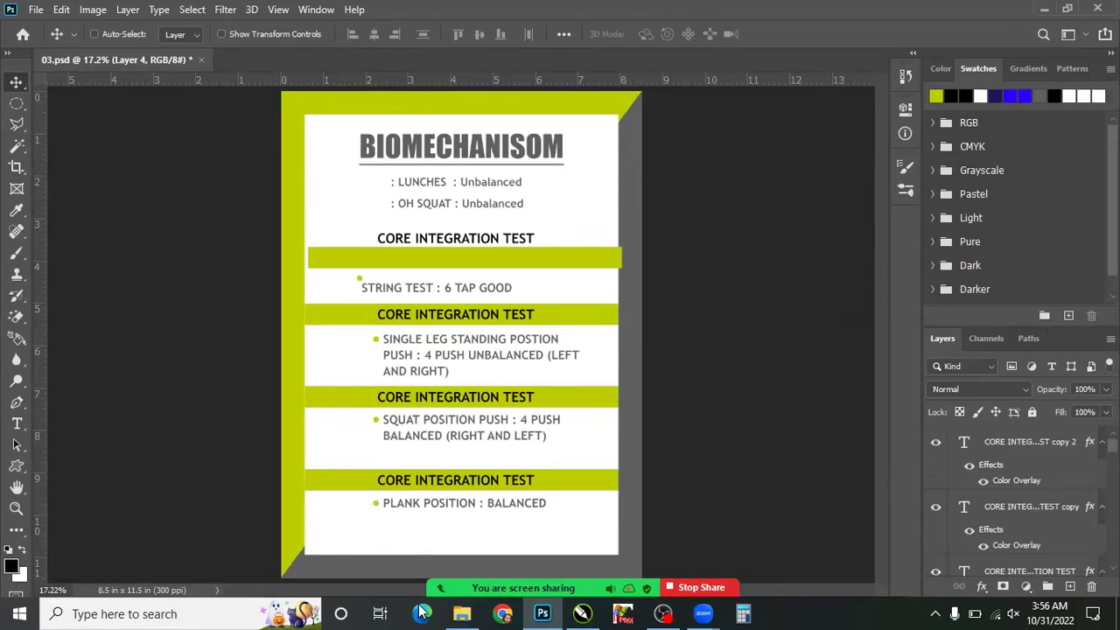
Step: Delete the white background panel on Layer 3 and undo the deletion
right_click(340, 212)
click(341, 225)
right_click(314, 197)
click(333, 218)
right_click(331, 201)
click(343, 208)
key(Delete)
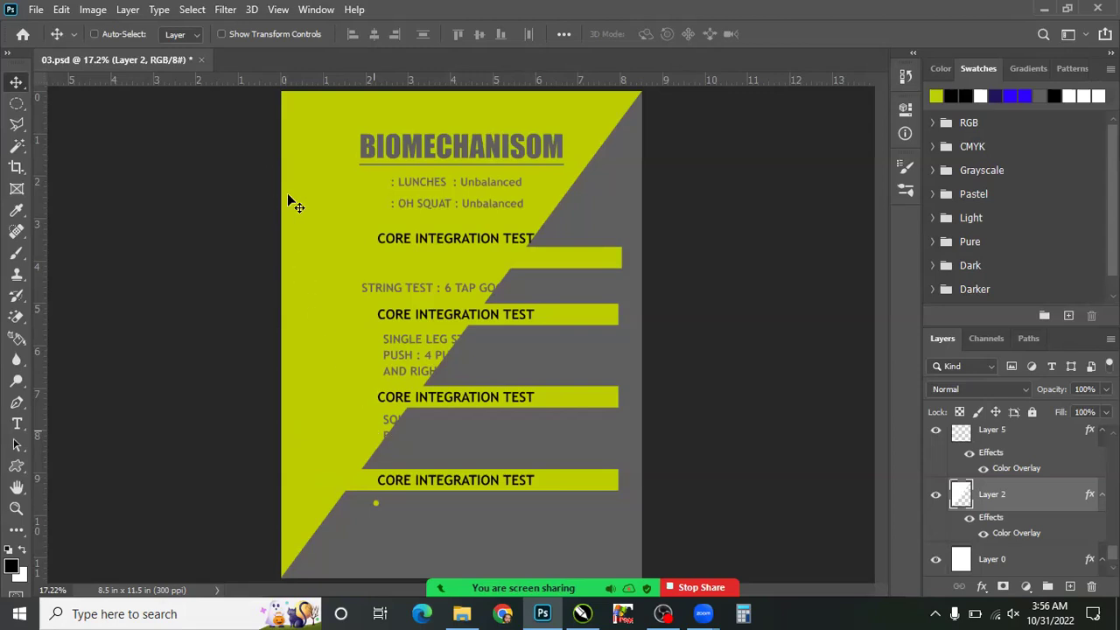
key(ctrl+z)
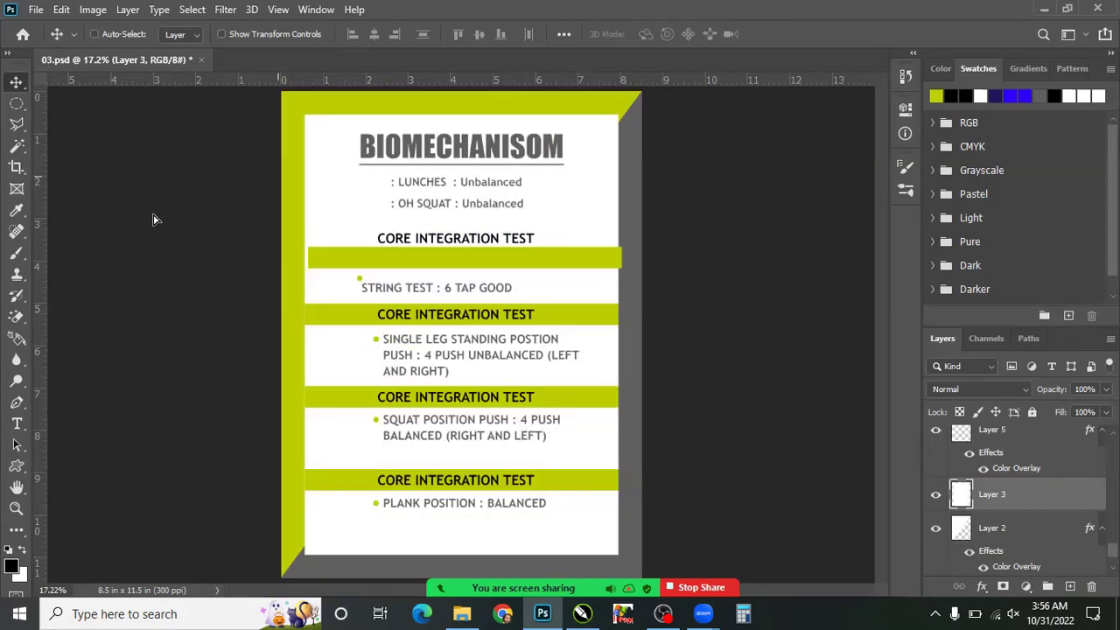
Step: Select Layer 2 and Layer 3 in turn from the layers stacked under the canvas artwork
right_click(291, 198)
click(316, 203)
drag(633, 229, 547, 162)
right_click(511, 147)
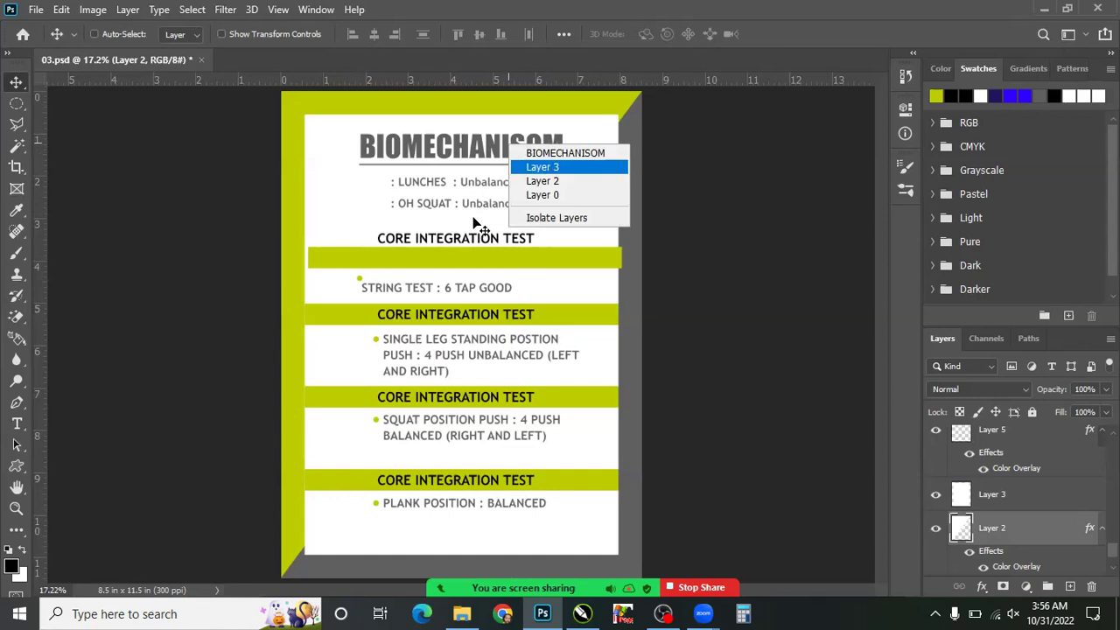
click(537, 166)
Step: Move the BIOMECHANISOM heading down and to the left, and undo the move
right_click(542, 144)
click(588, 152)
drag(588, 152, 588, 178)
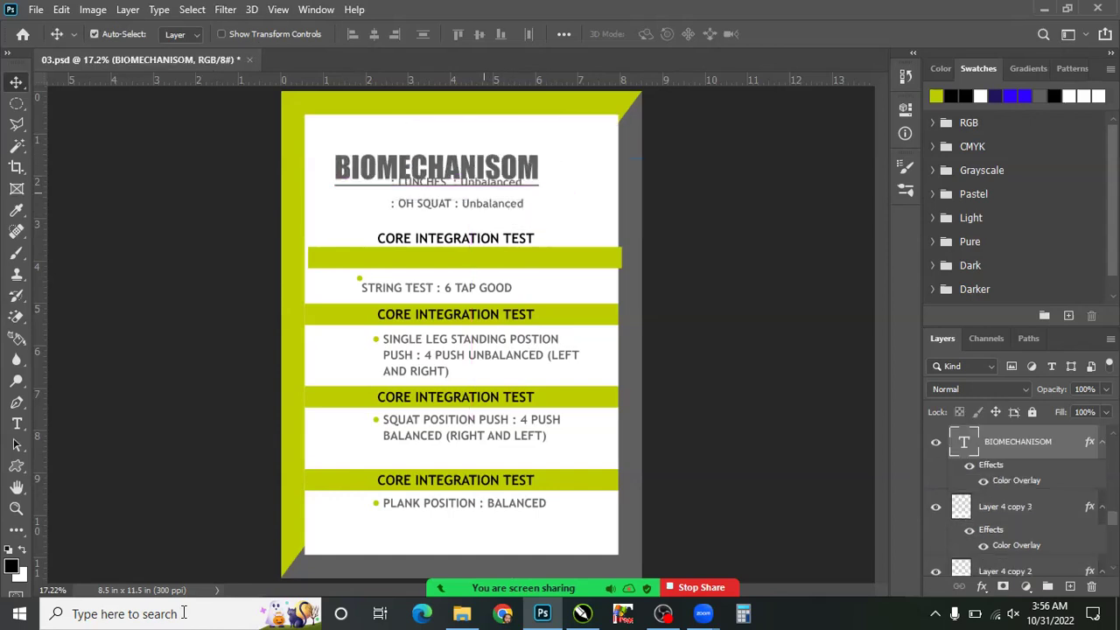
key(ctrl+z)
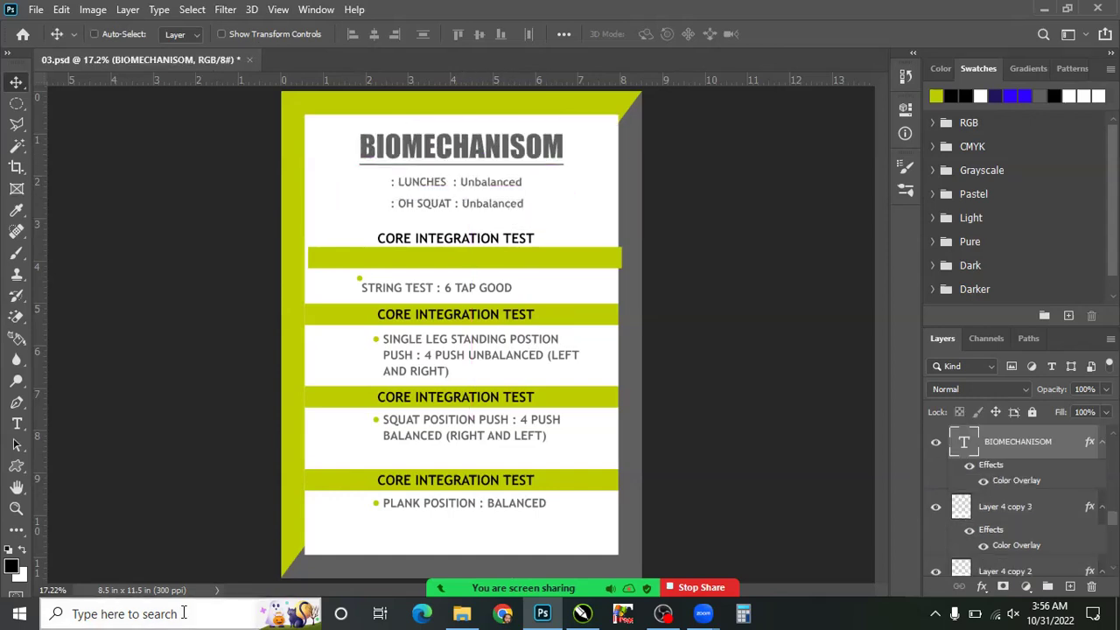
key(ctrl)
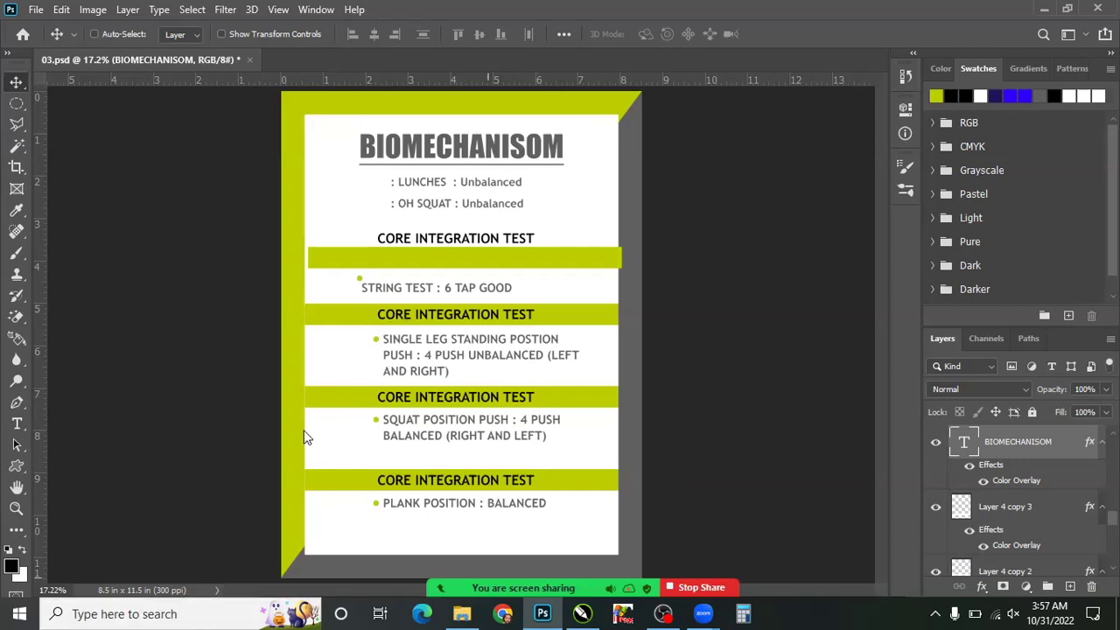
key(alt+Tab)
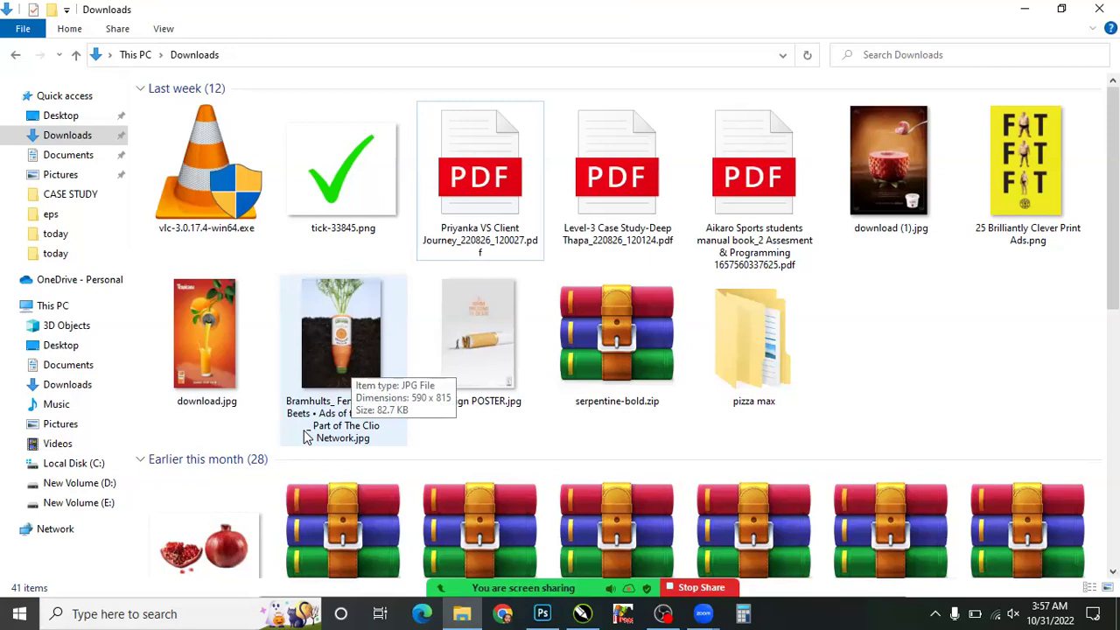
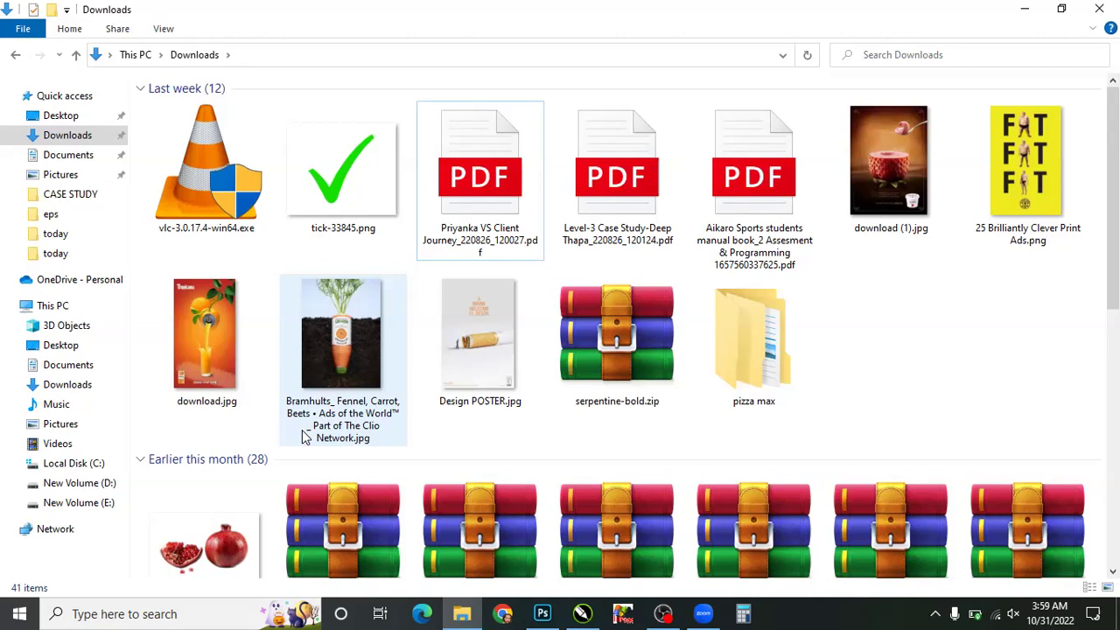
drag(582, 490, 362, 395)
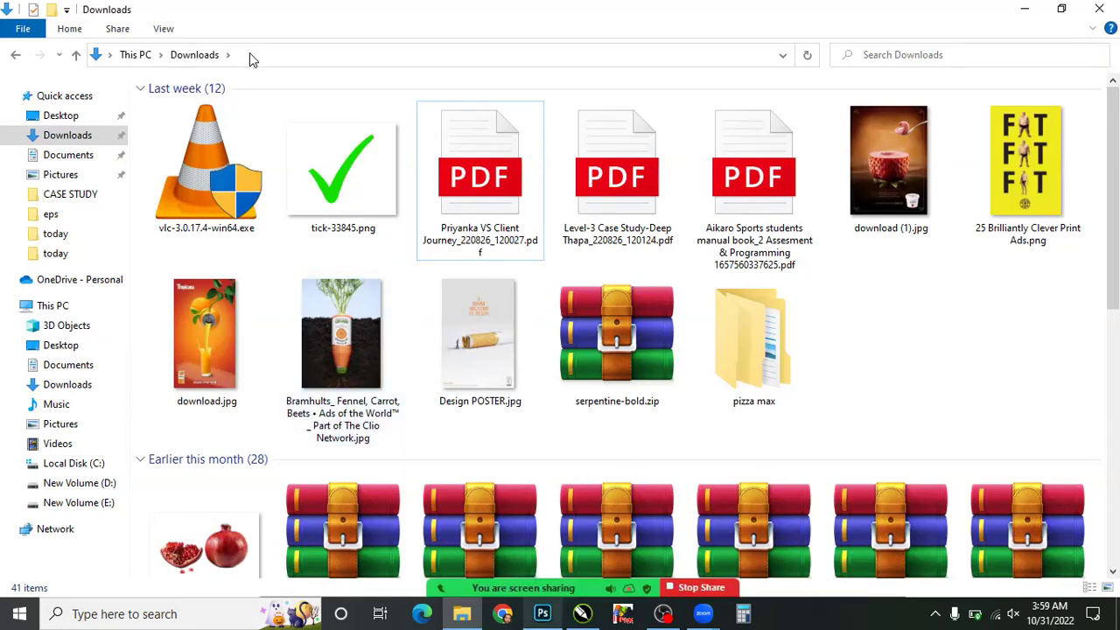
key(alt+Tab)
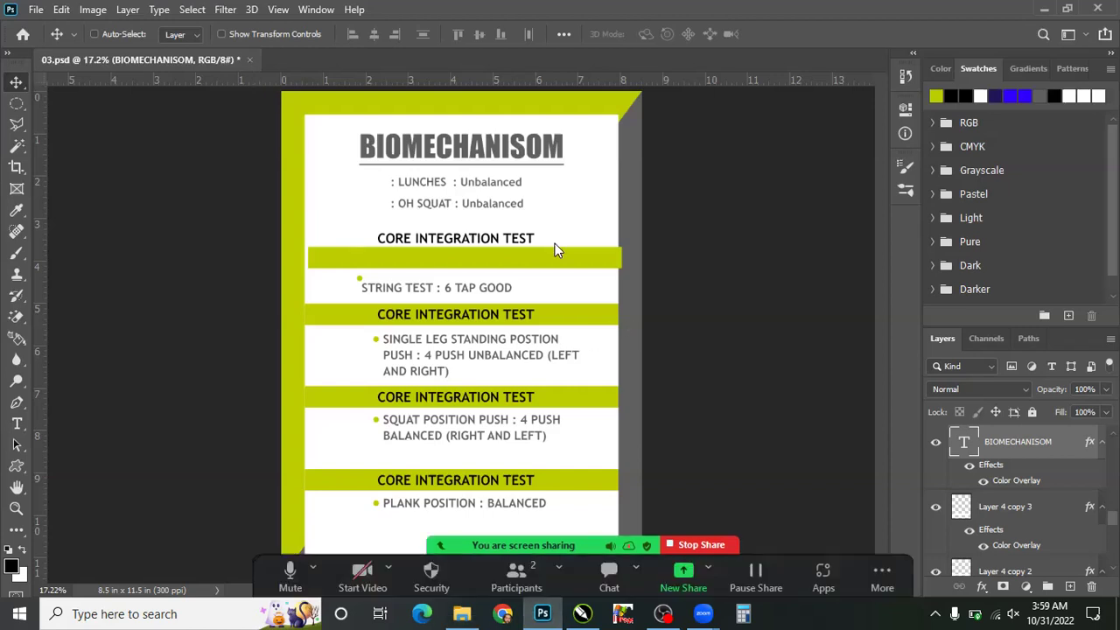
Step: Close 03.psd without saving its changes, and open and close 02.psd
key(ctrl+w)
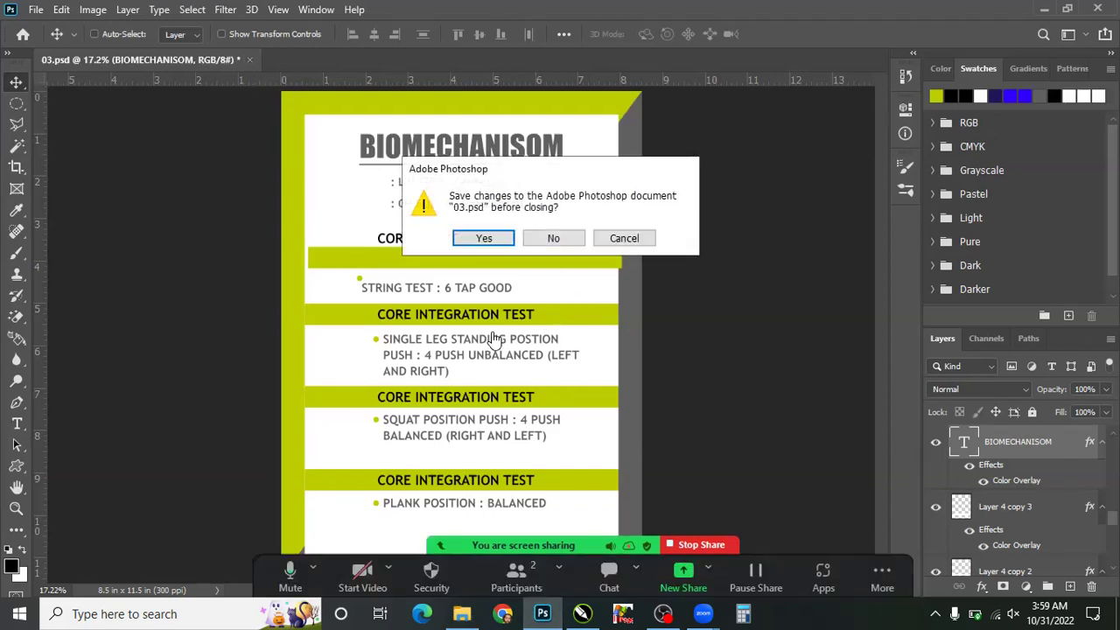
key(n)
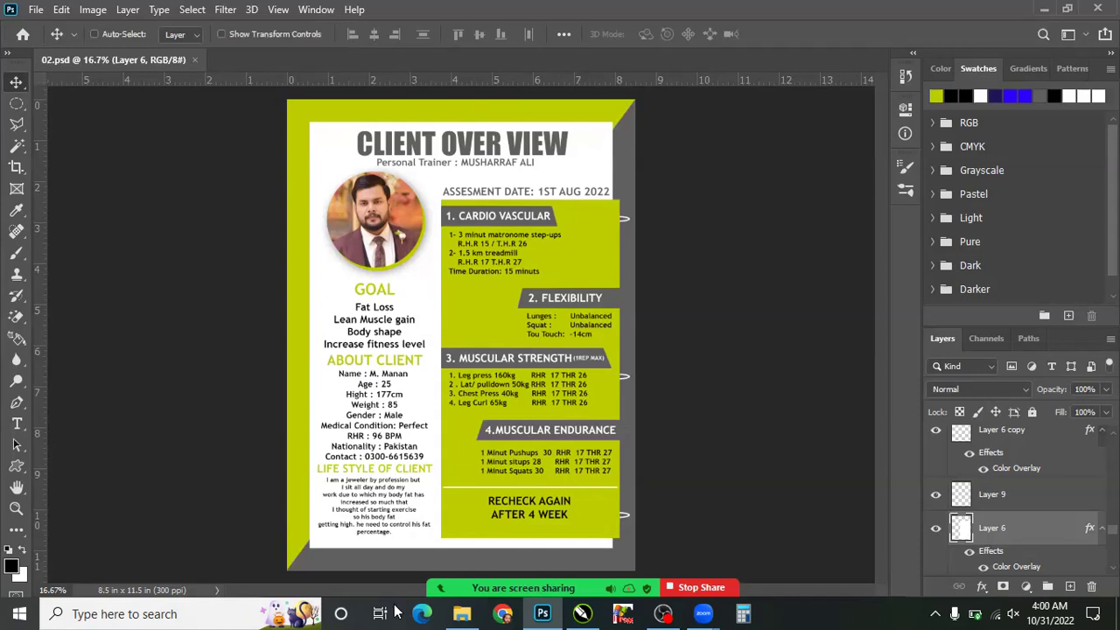
key(ctrl+w)
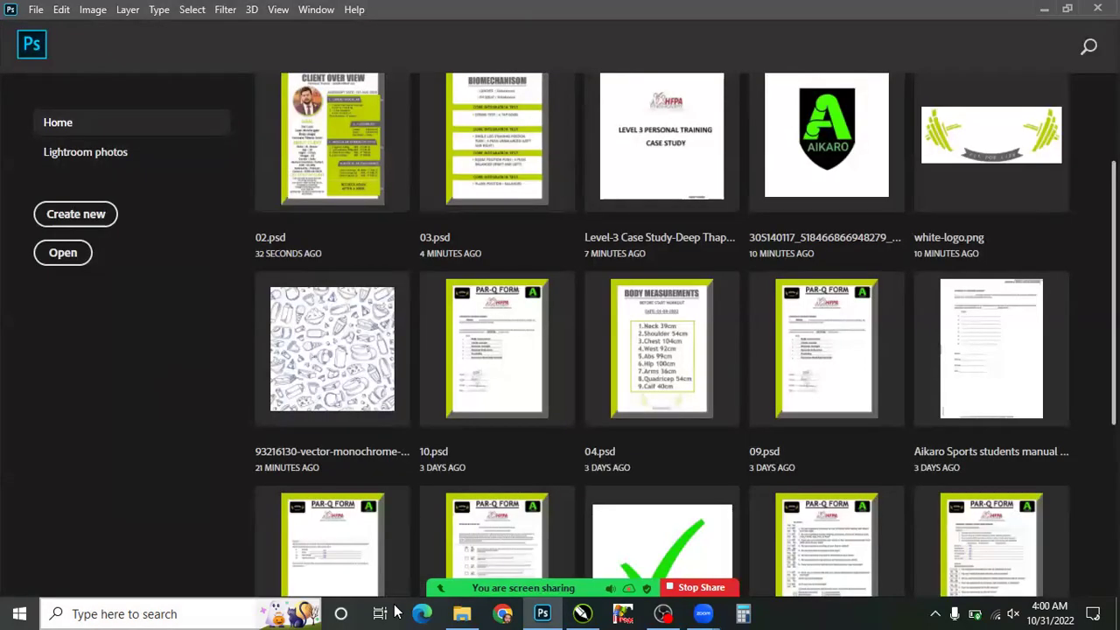